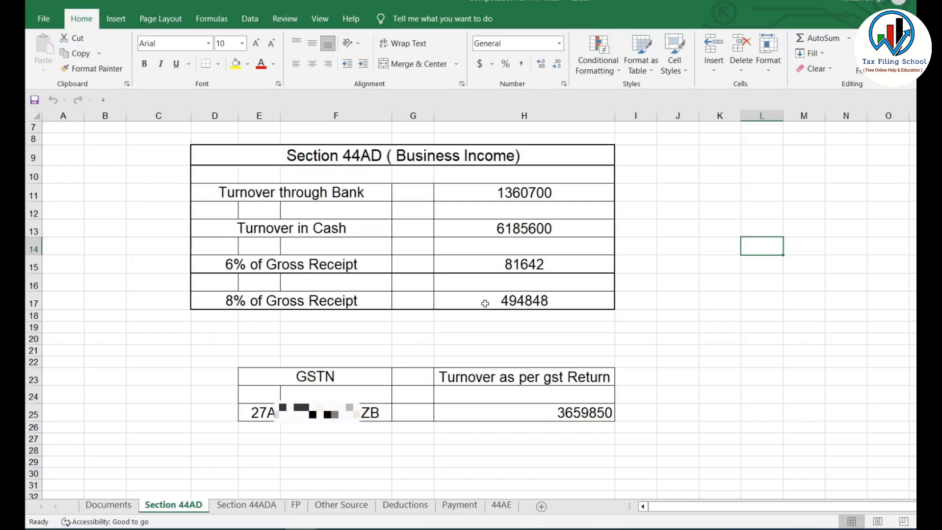
Step: Switch to the Final account for House Wife workbook and review its Balance_Sheet, Profit_&_loss and Computation sheets
left_click_drag(177, 155, 636, 372)
mouse_move(301, 528)
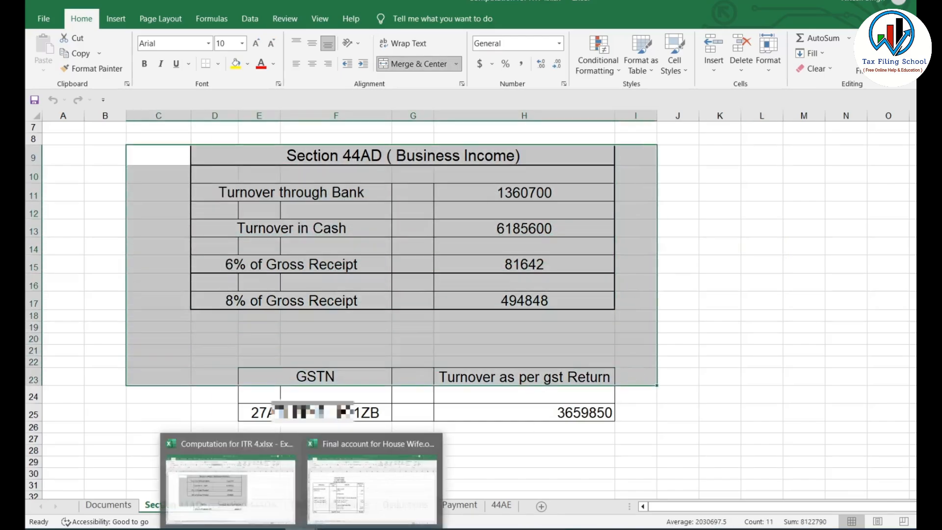
left_click(363, 491)
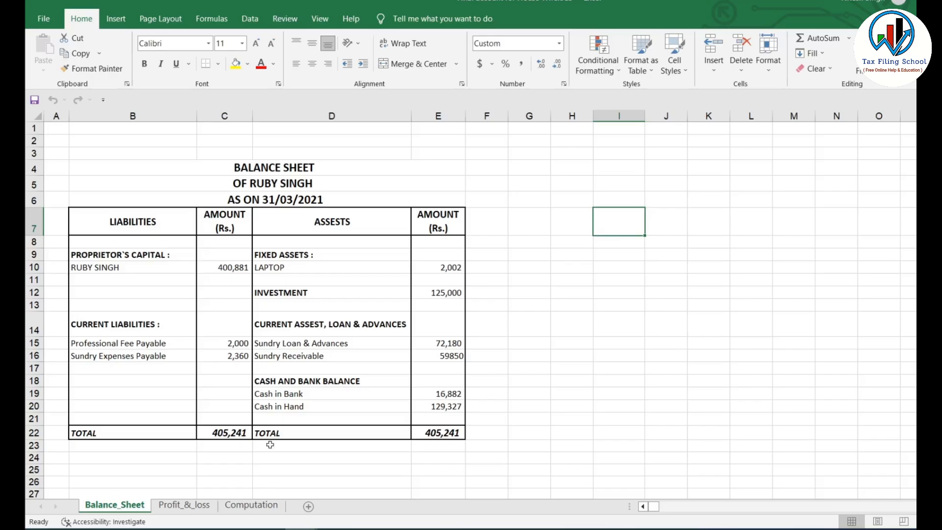
left_click(184, 505)
left_click(251, 505)
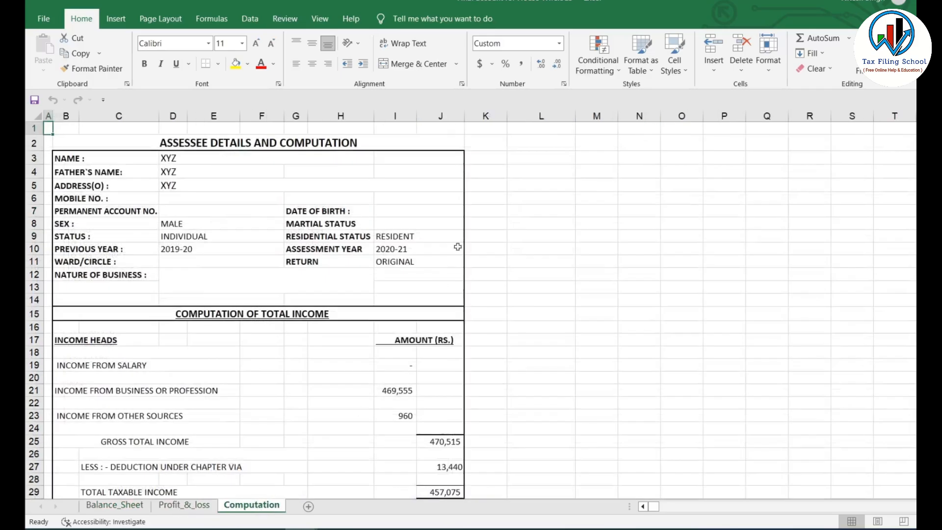
scroll(425, 300, "down", 3)
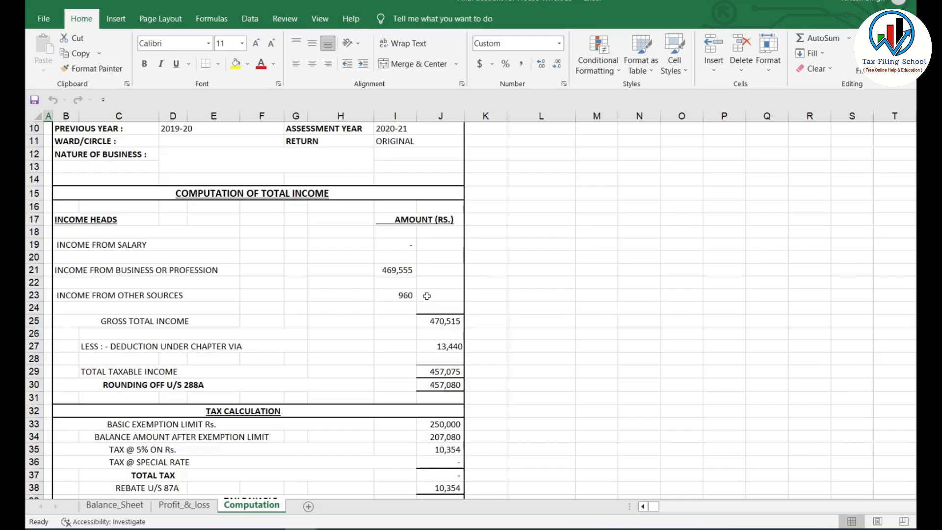
left_click(138, 505)
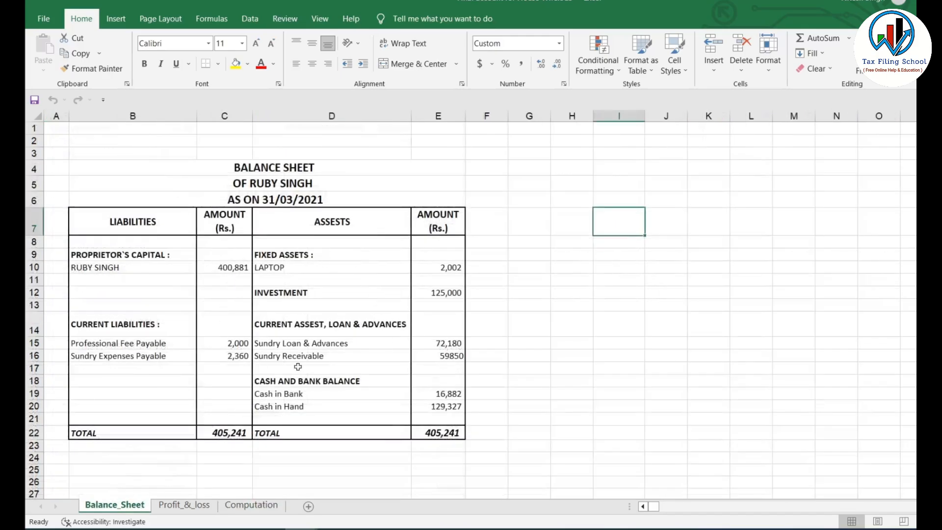
left_click(198, 511)
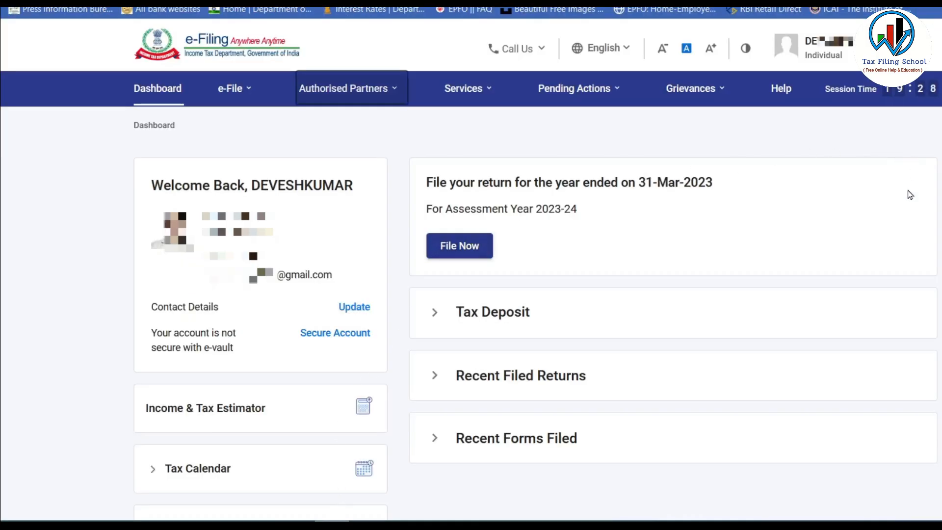
left_click(234, 91)
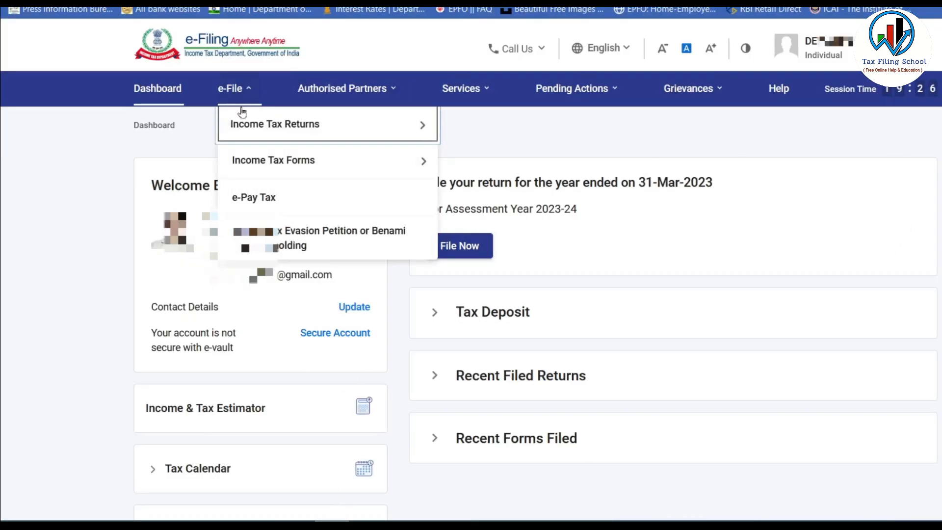
mouse_move(273, 127)
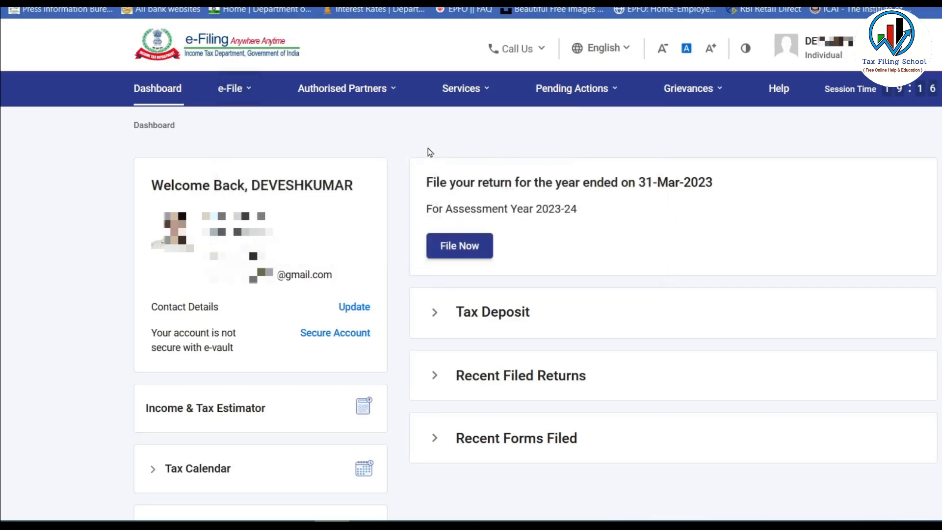
mouse_move(452, 100)
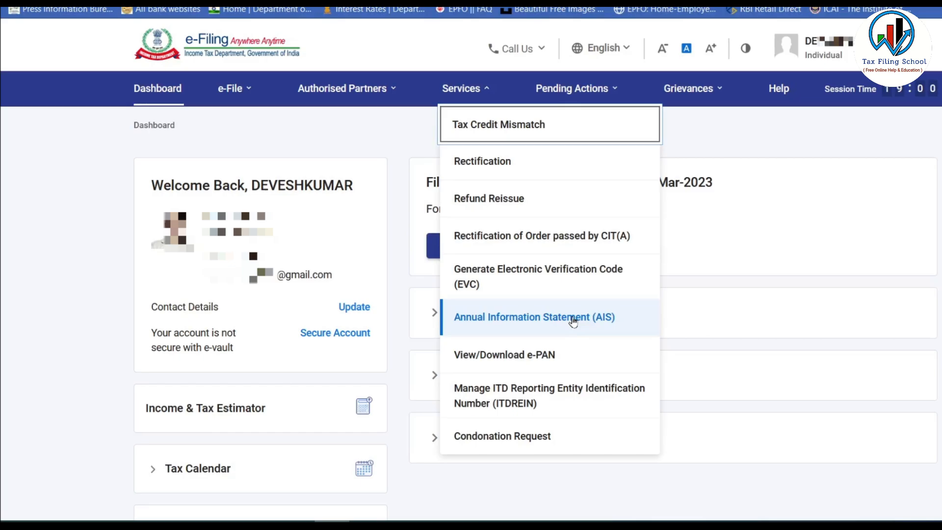
Step: Download the pre-filled income tax return data for assessment year 2023-24 (Current A.Y.) from the e-Filing portal
left_click(229, 90)
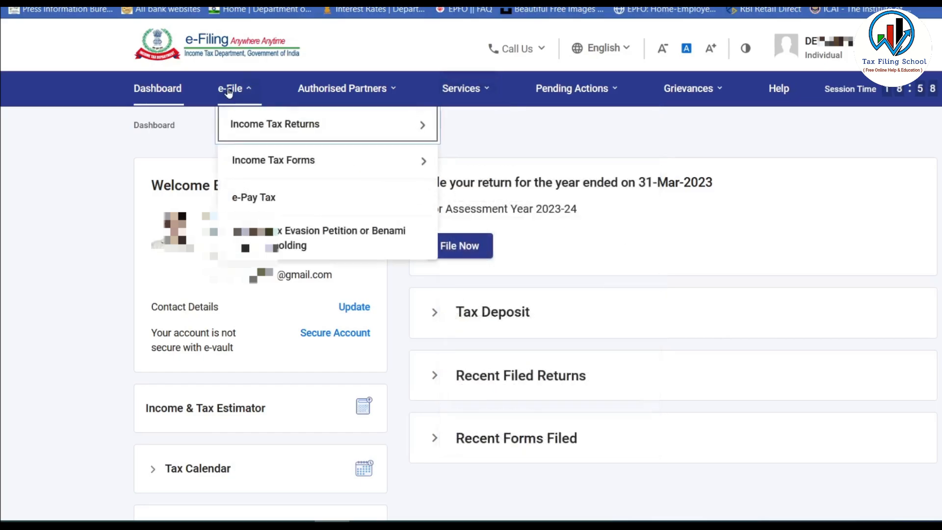
mouse_move(242, 122)
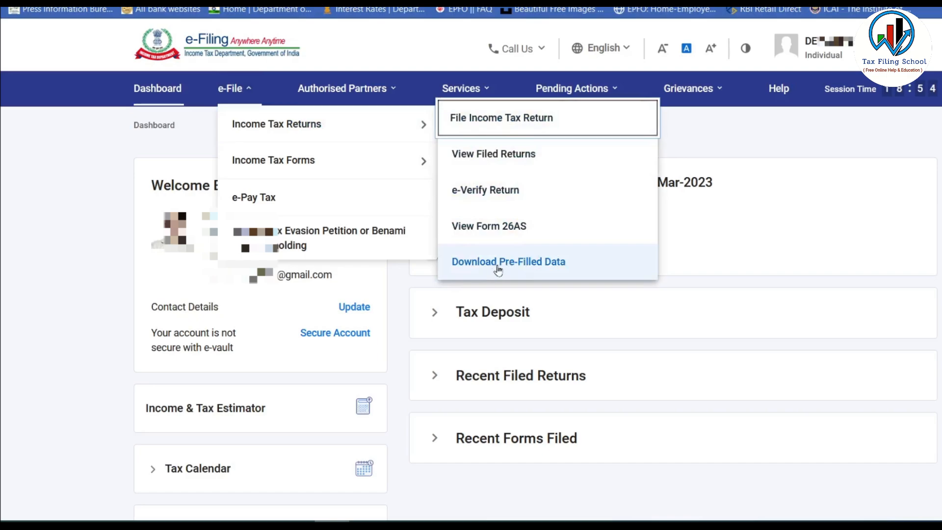
left_click(548, 261)
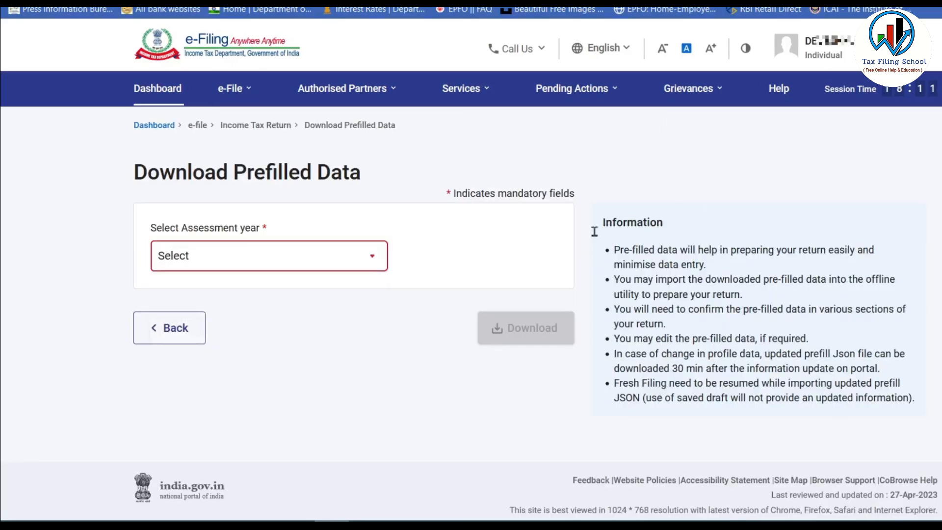
left_click(344, 260)
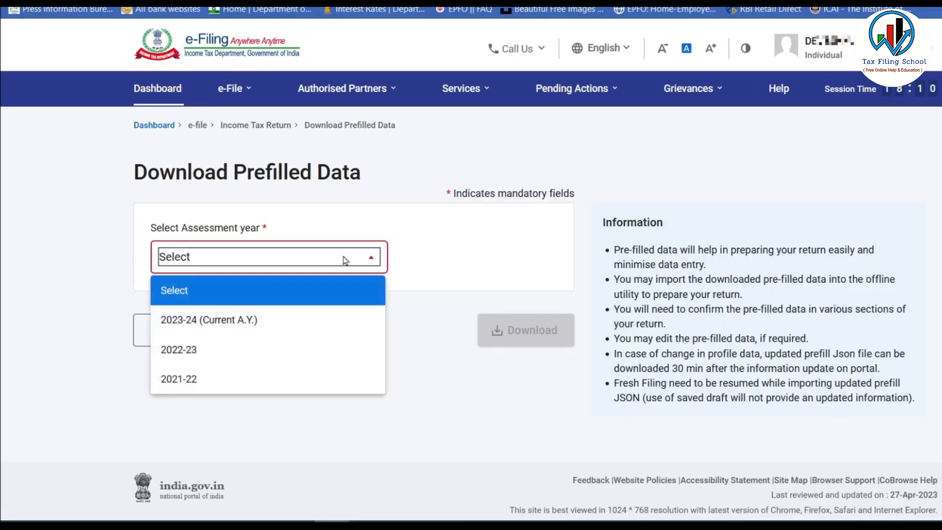
left_click(261, 322)
left_click(536, 332)
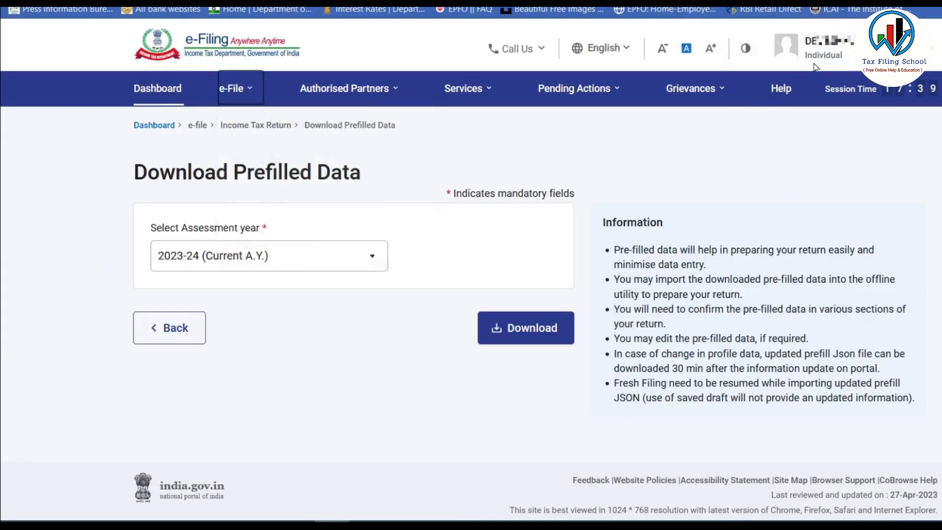
Step: Log out of the e-Filing account and open the portal's public Downloads page
left_click(769, 114)
left_click(793, 250)
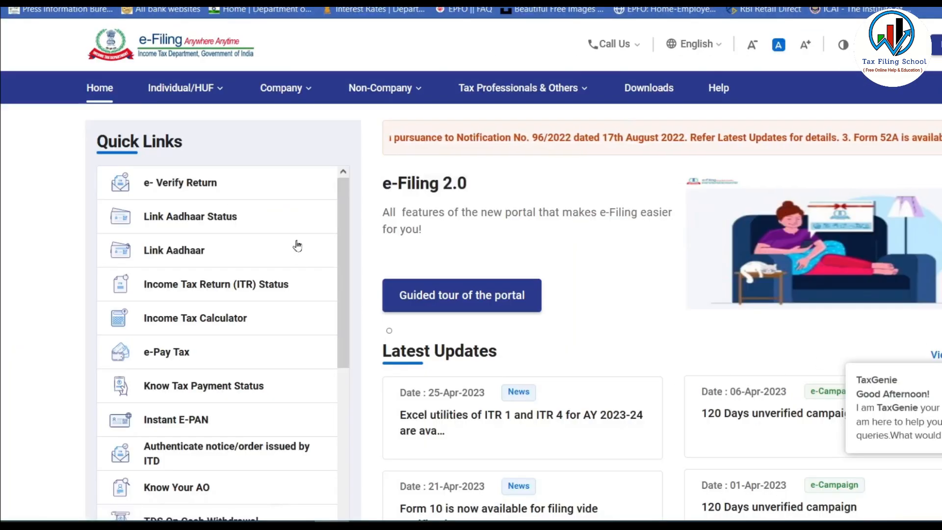
left_click(650, 94)
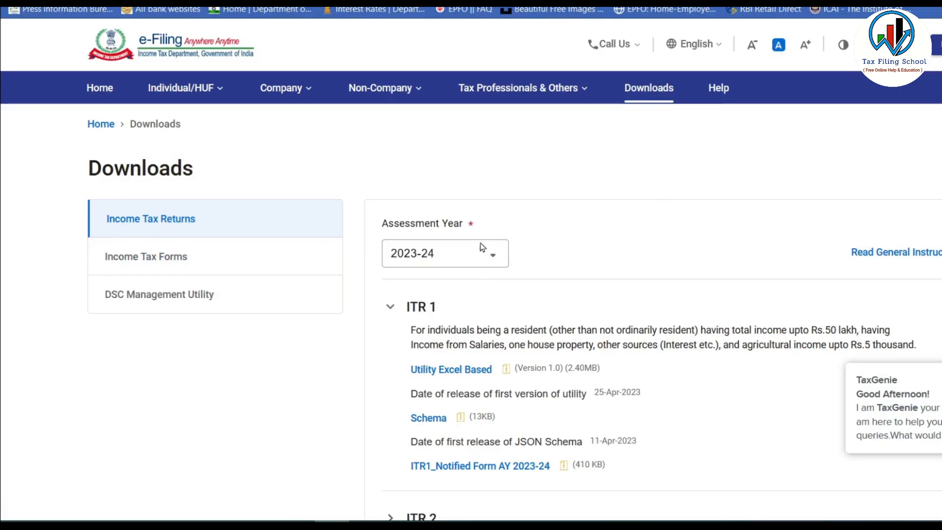
Step: Download the Excel-based utility for ITR 4 for assessment year 2023-24
scroll(599, 232, "down", 3)
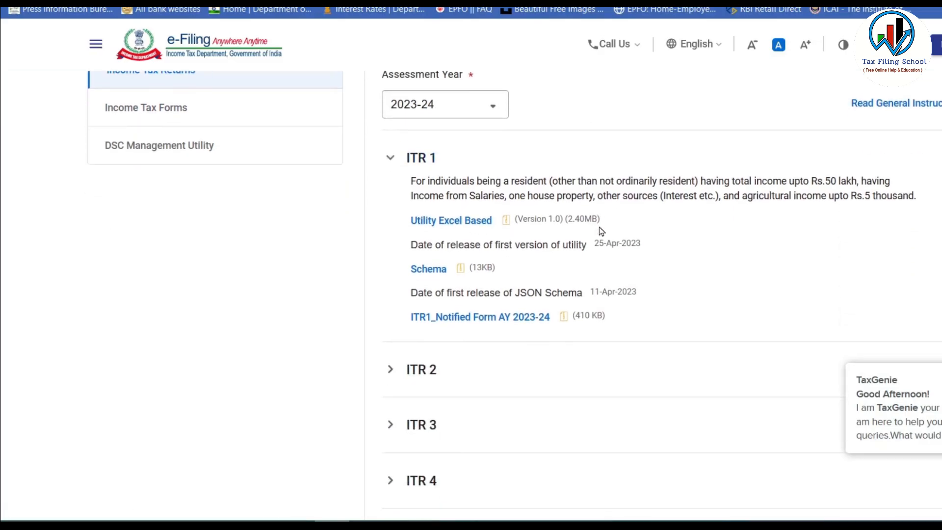
scroll(599, 230, "down", 5)
left_click(417, 256)
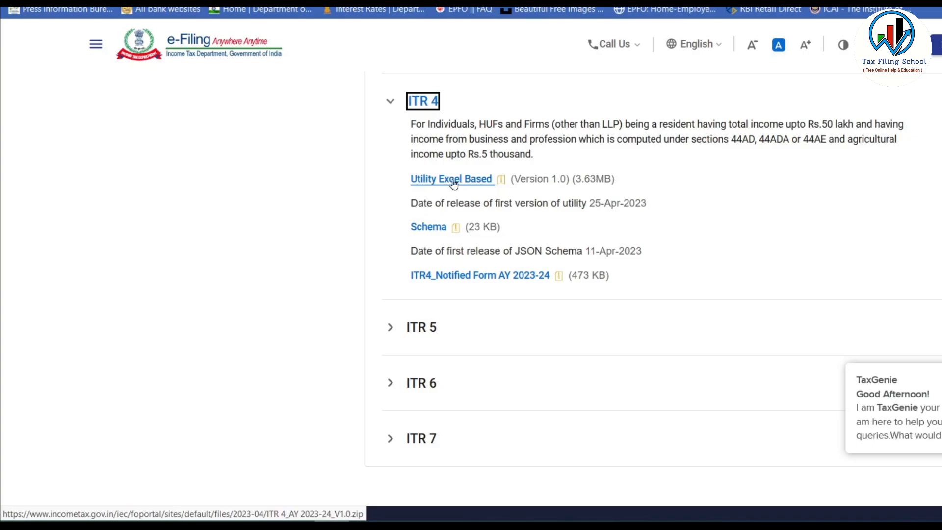
left_click(473, 183)
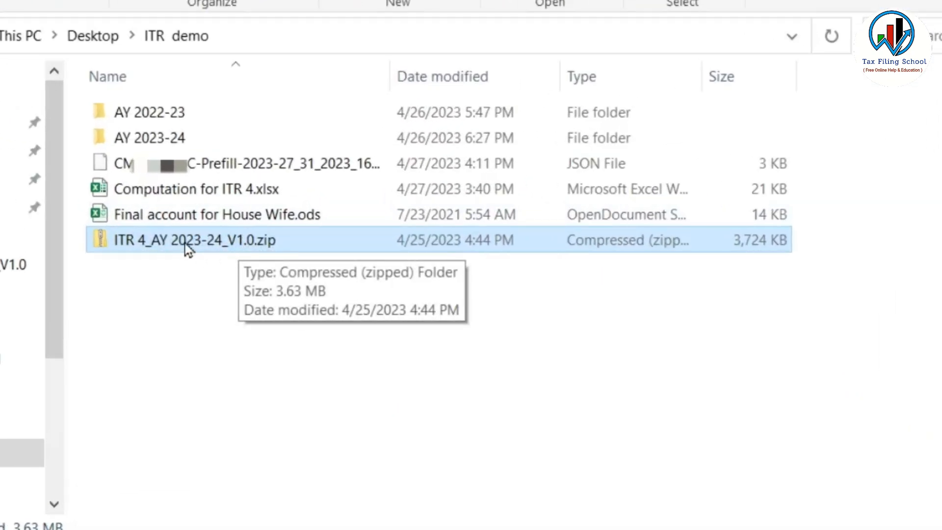
Step: Extract ITR 4_AY 2023-24_V1.0.zip in the ITR demo folder to its own subfolder with 7-Zip
right_click(186, 244)
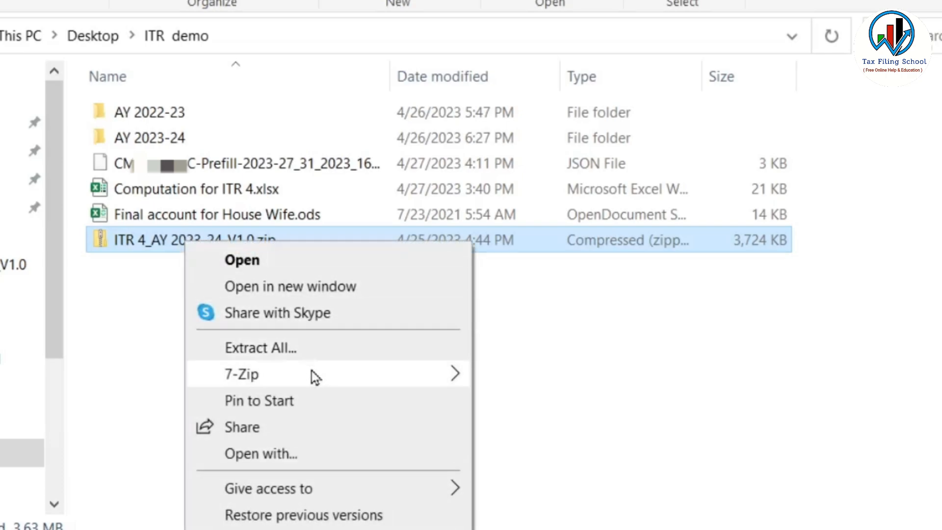
mouse_move(315, 378)
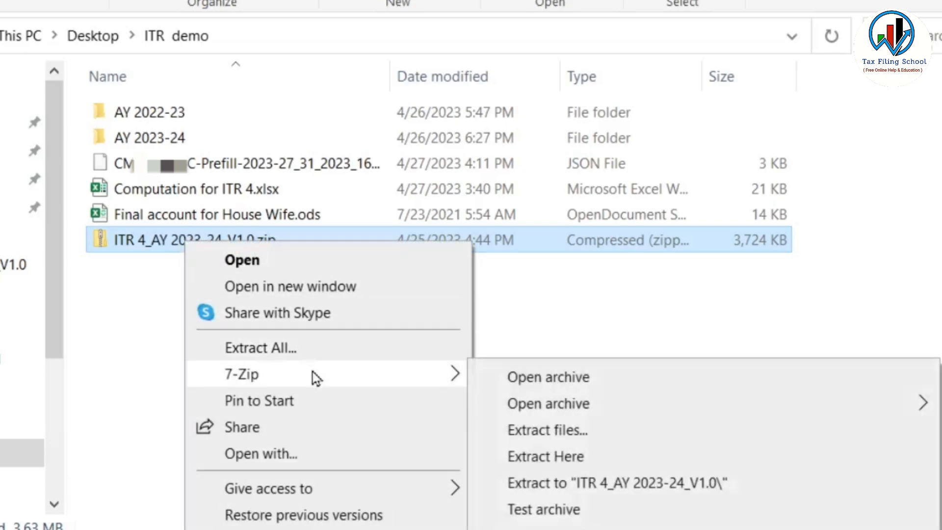
left_click(638, 485)
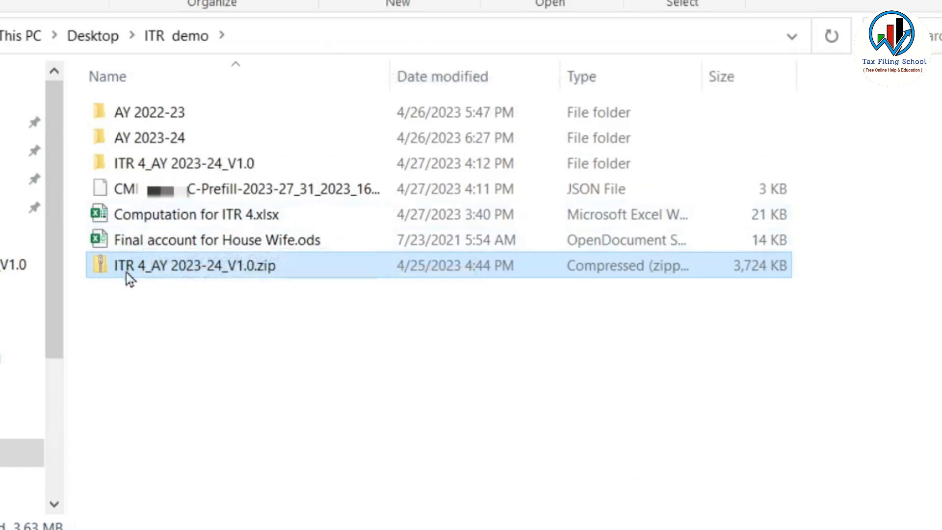
Step: Open ITR 4_AY 2023-24_V1.0.xlsm from the extracted folder and dismiss the opening instructions
double_click(197, 166)
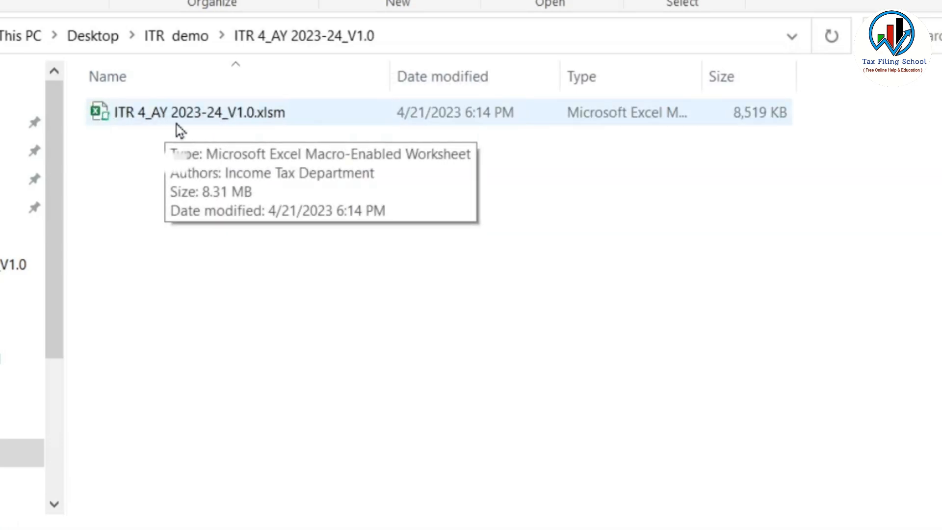
left_click(212, 120)
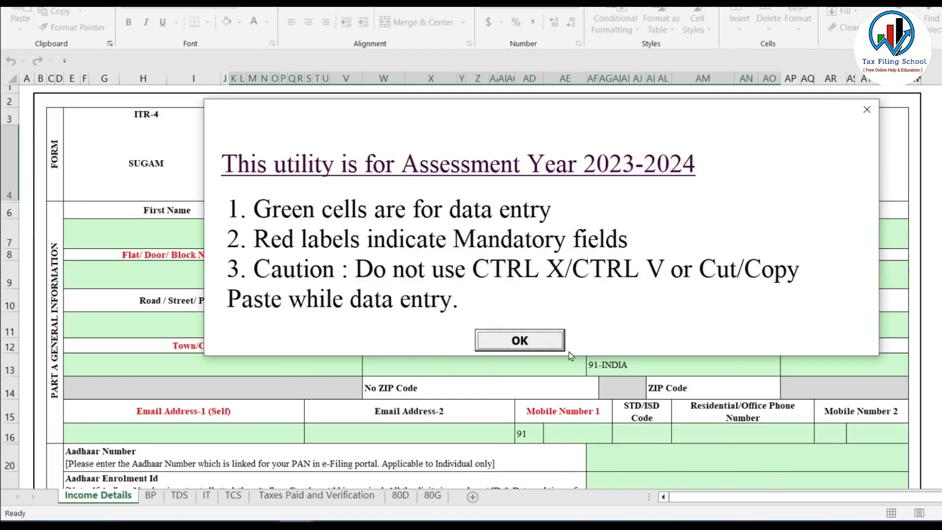
left_click(535, 343)
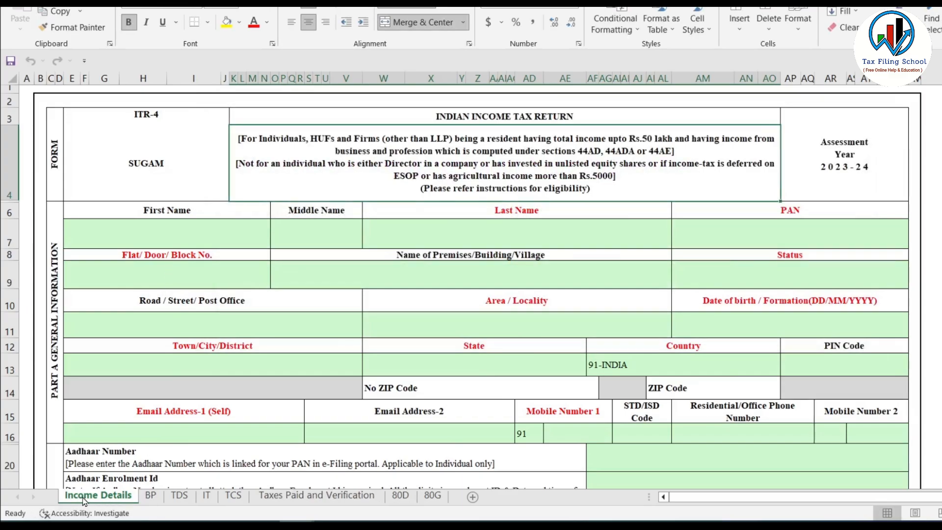
Step: Examine the utility's BP, TDS, IT, TCS, Taxes Paid and Verification, 80D and 80G sheets, dismissing their alerts
left_click(151, 496)
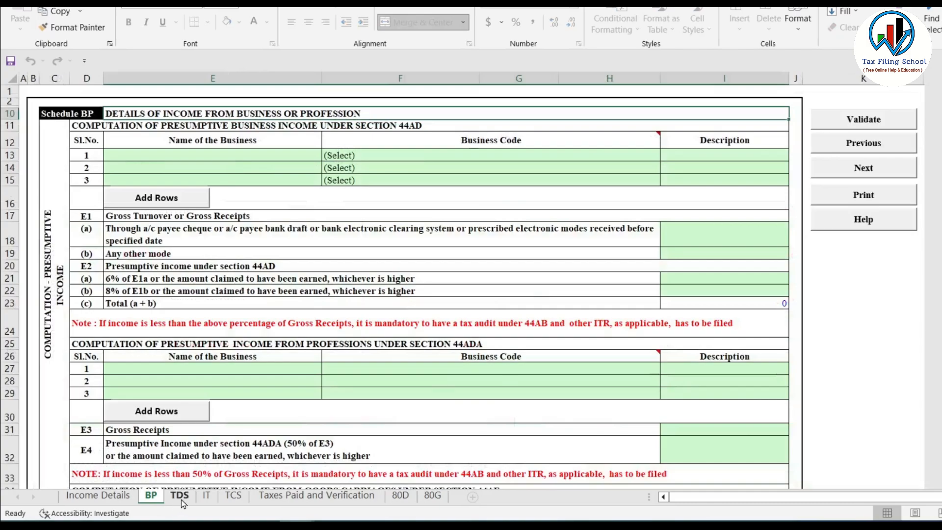
left_click(178, 497)
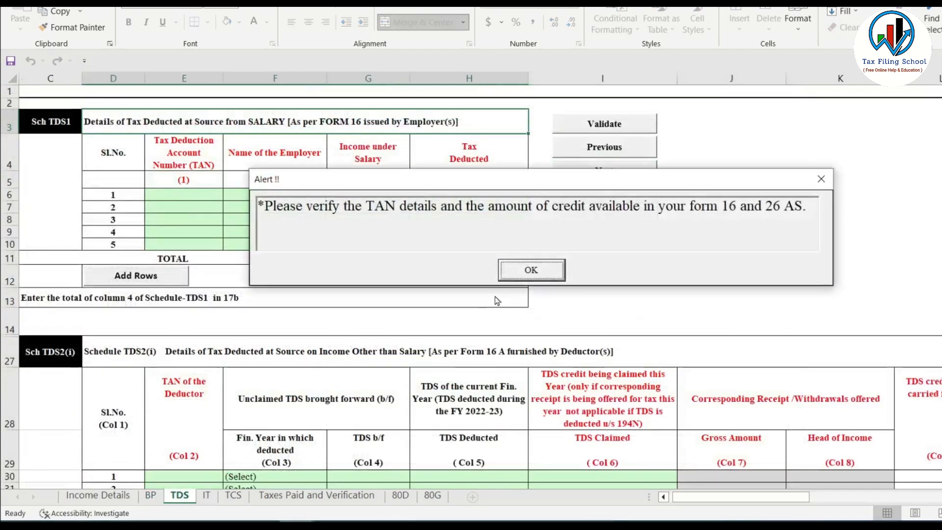
left_click(532, 270)
left_click(208, 498)
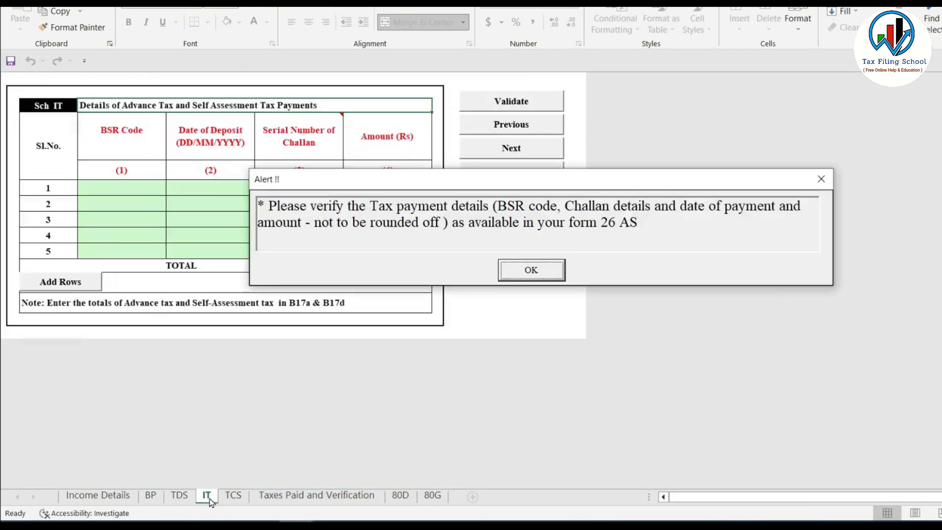
left_click(531, 270)
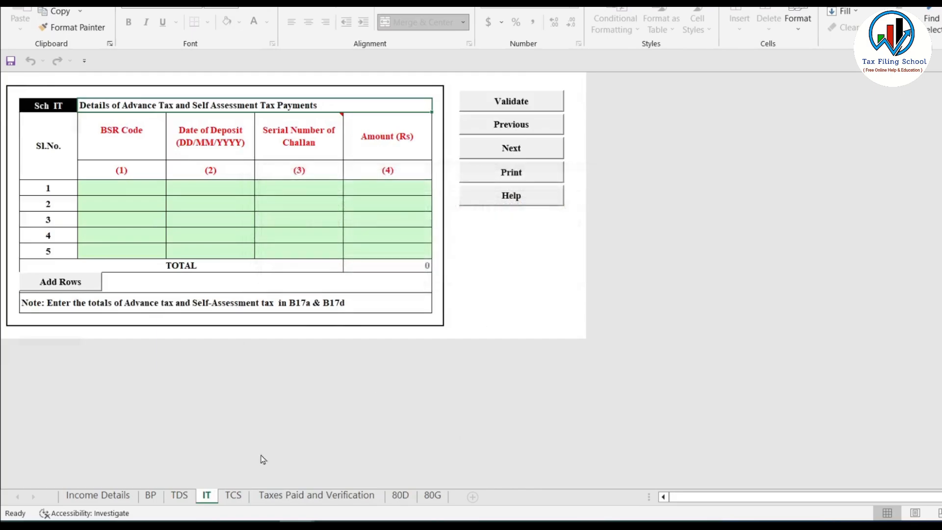
left_click(234, 496)
left_click(531, 269)
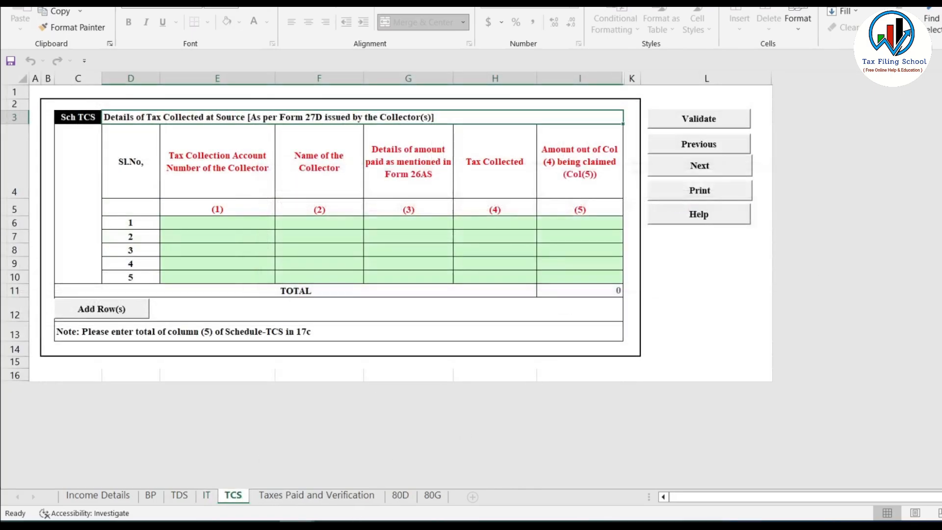
left_click(332, 499)
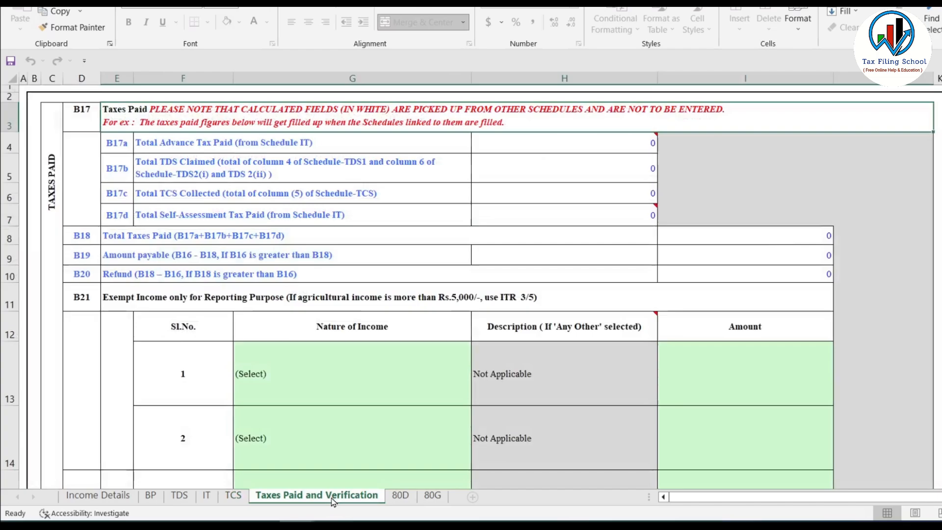
left_click(401, 497)
left_click(442, 498)
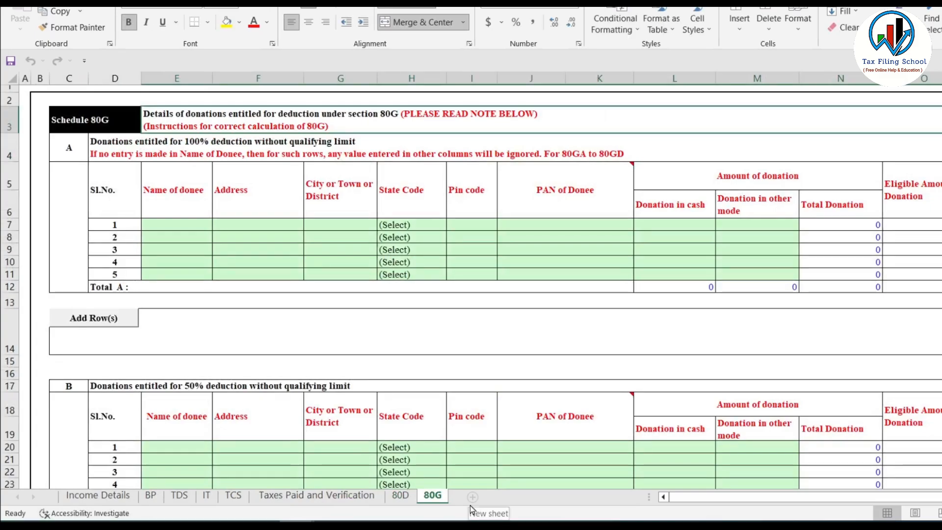
Step: Import the downloaded pre-filled JSON file into the Income Details sheet, accepting the import alert
left_click(98, 495)
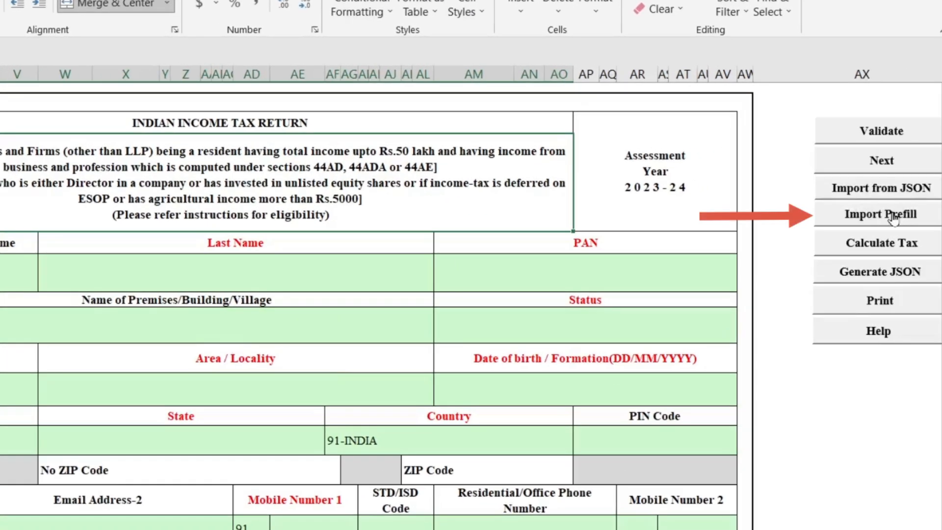
left_click(882, 215)
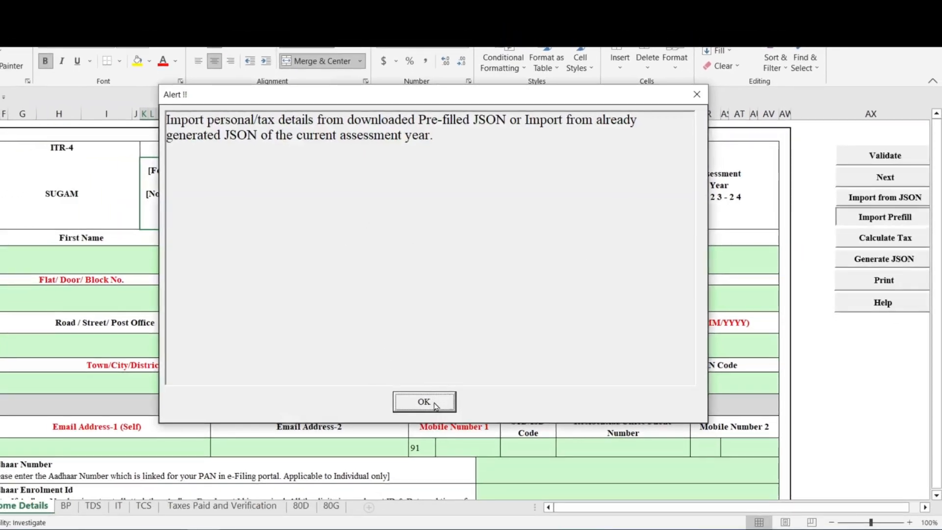
left_click(425, 402)
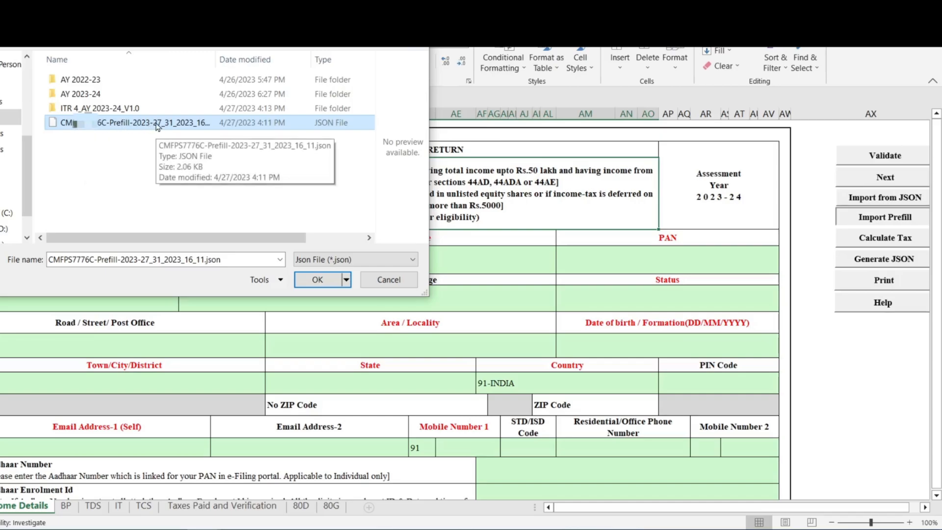
left_click(316, 279)
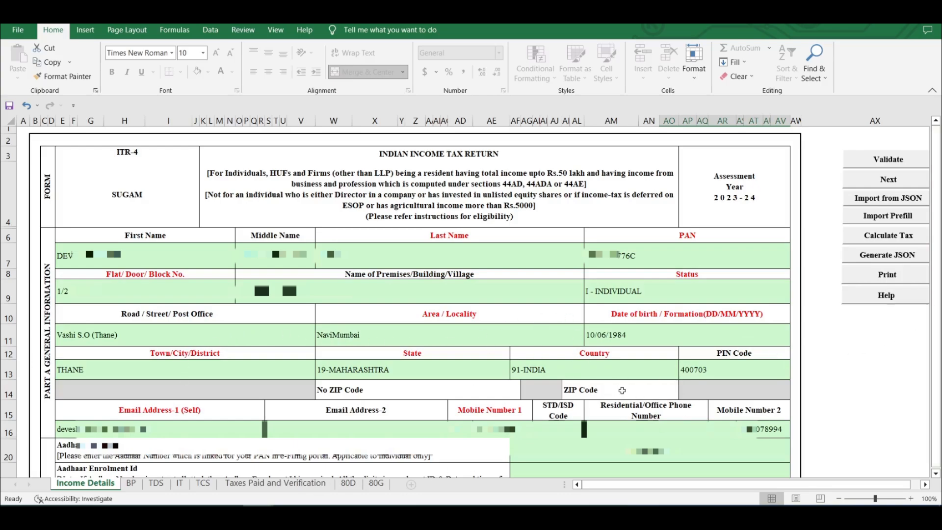
Step: Set Nature of Employment to Not Applicable (eg. Family pension etc) and the Filed u/s section to 139(1)-On or before due date
scroll(187, 208, "down", 6)
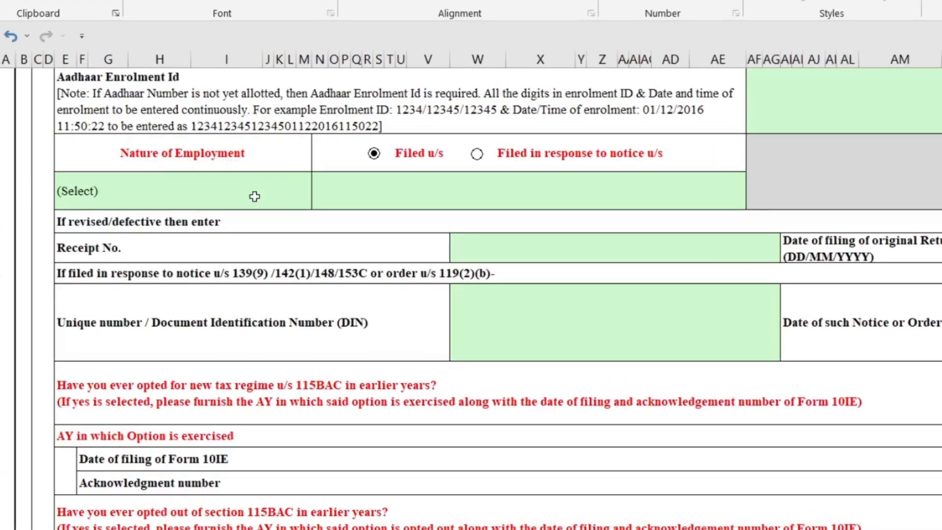
left_click(252, 195)
left_click(320, 203)
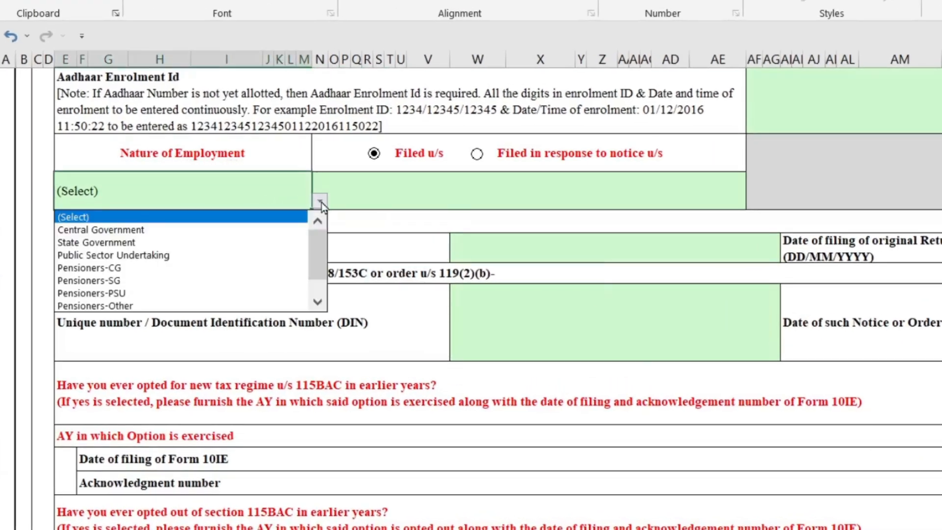
scroll(319, 250, "down", 2)
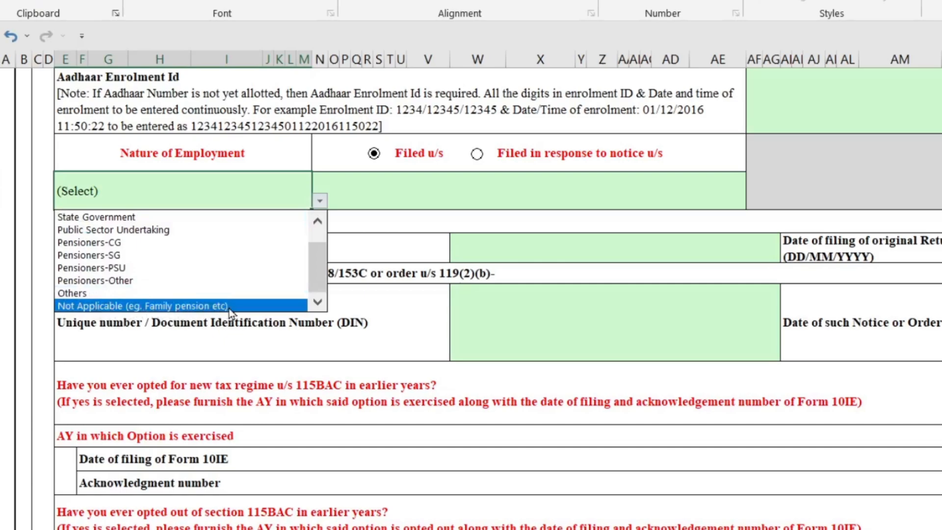
key("Escape")
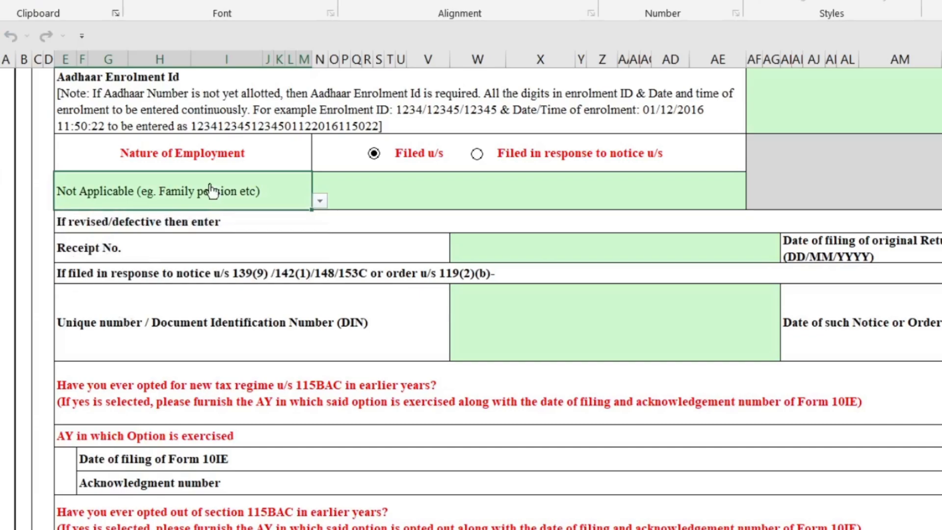
left_click(707, 203)
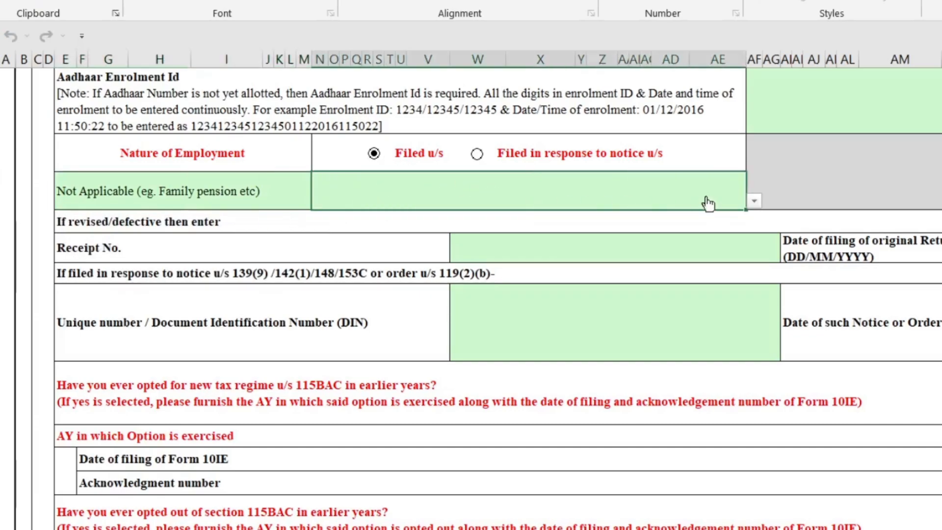
left_click(754, 201)
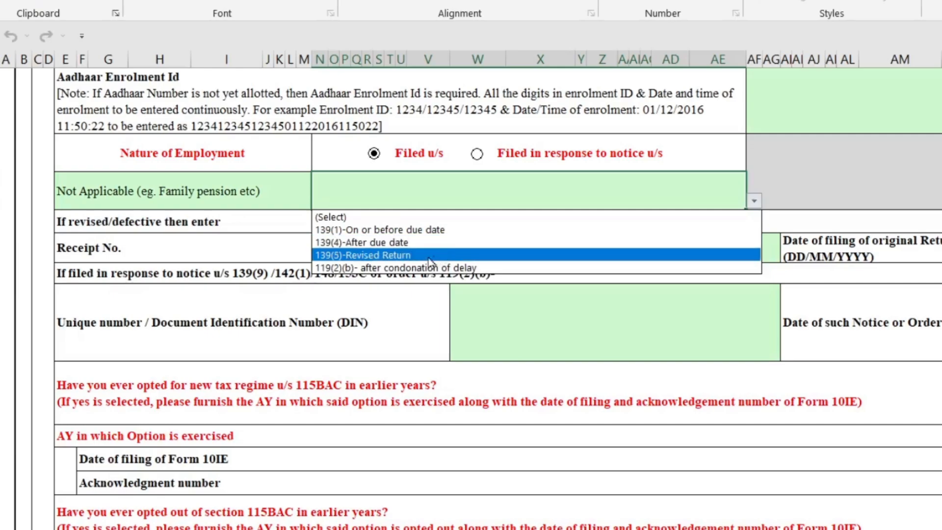
left_click(437, 230)
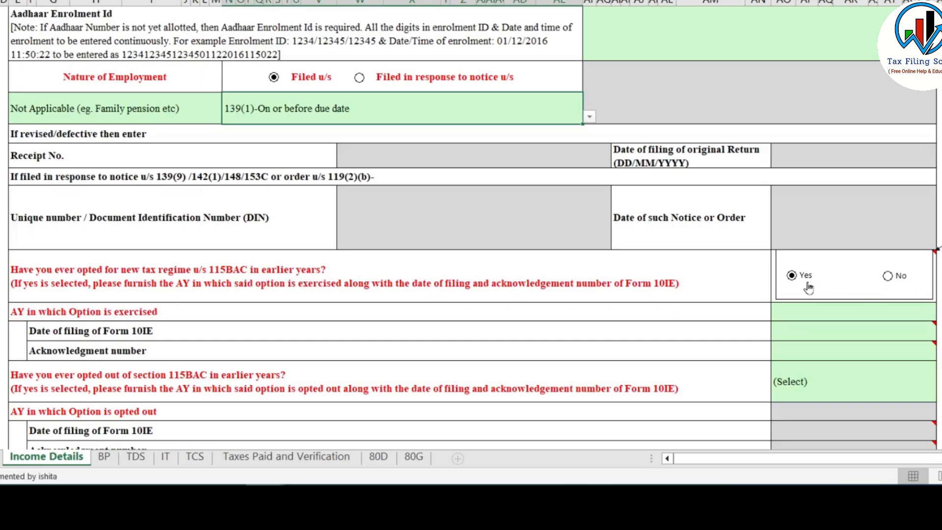
Step: Answer No to opting for the new tax regime in earlier years and choose Not opting for the current assessment year, confirming both
left_click(888, 276)
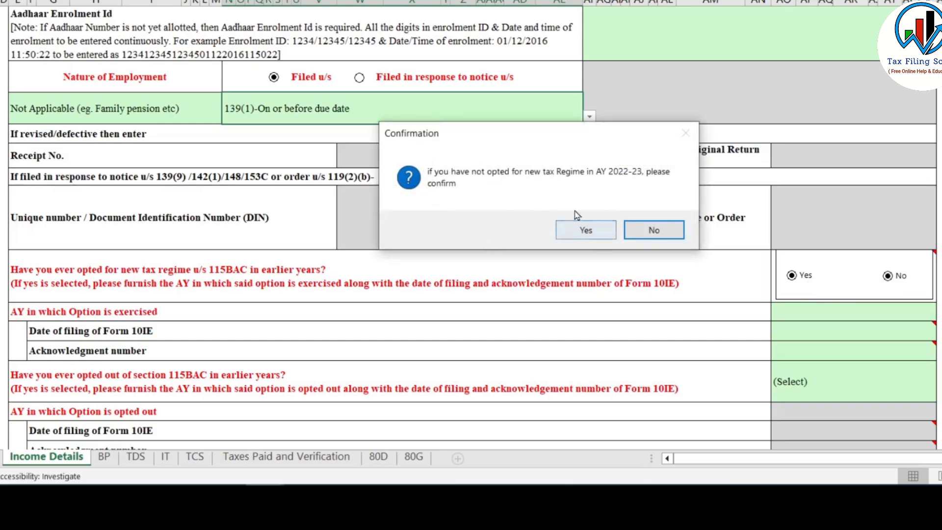
left_click(587, 232)
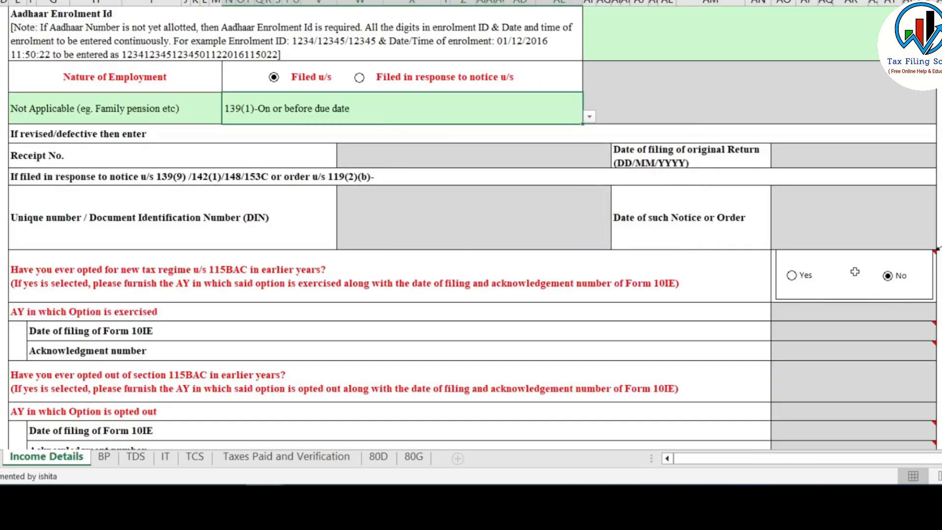
scroll(875, 287, "down", 3)
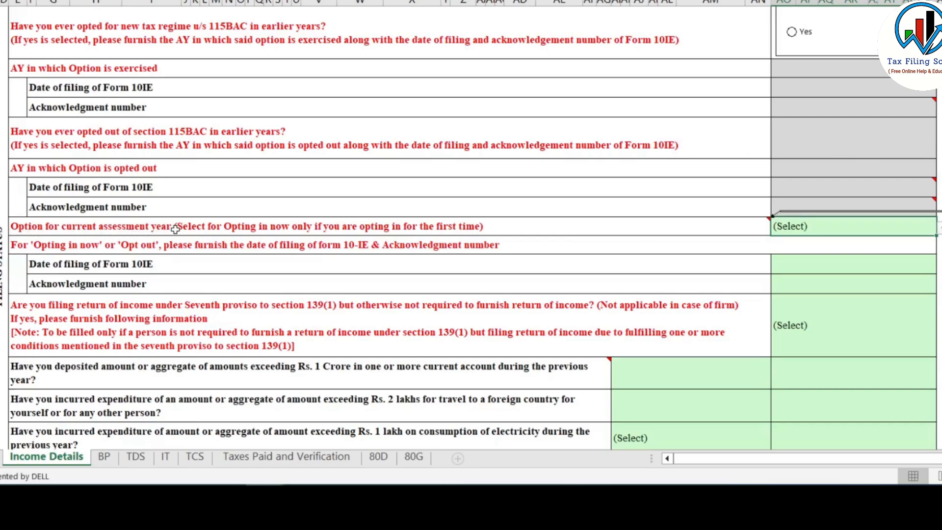
left_click(835, 234)
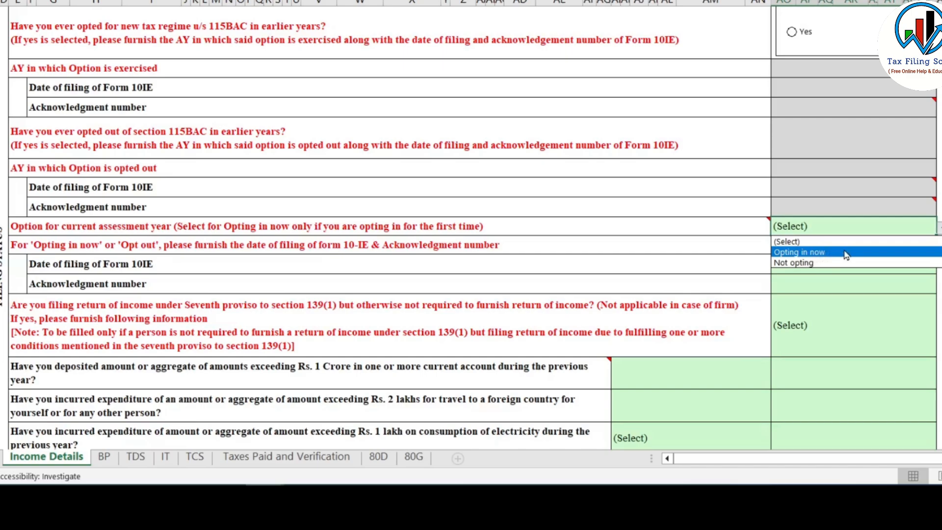
left_click(812, 264)
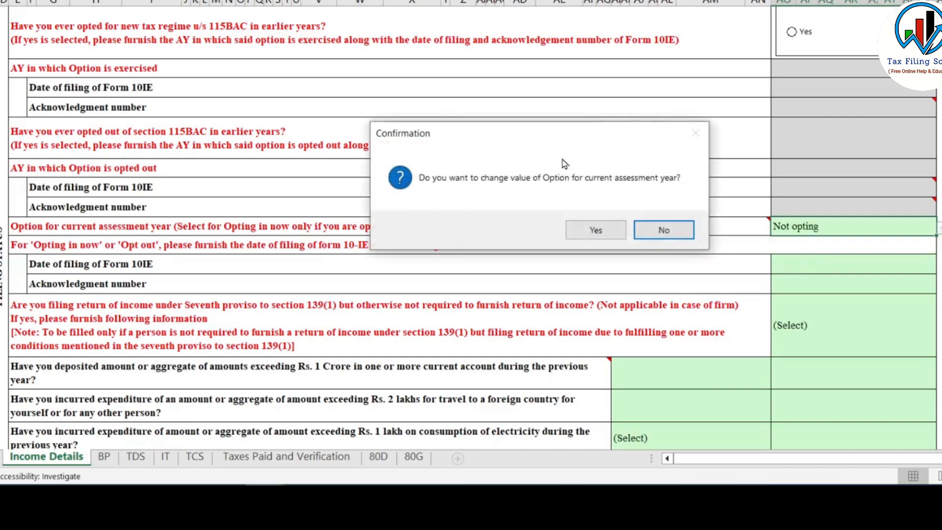
left_click(595, 231)
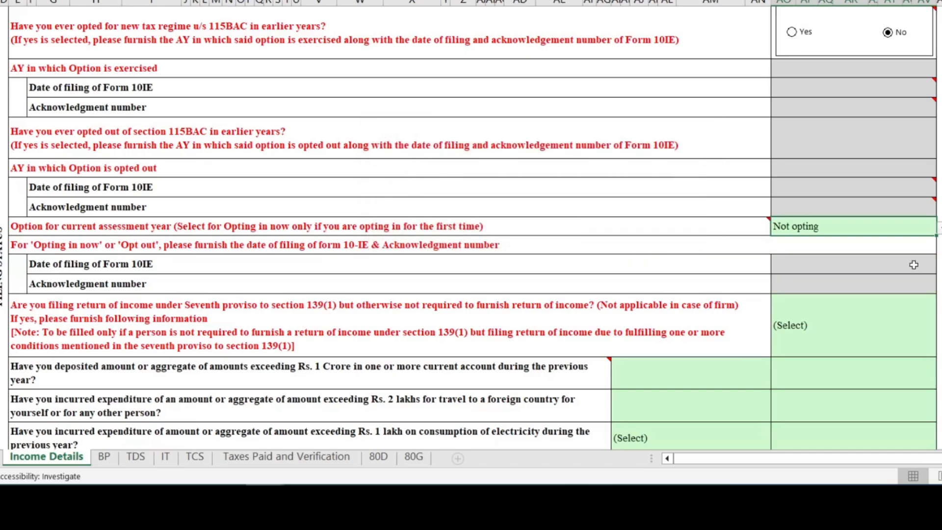
Step: Answer No to filing under the seventh proviso to section 139(1) and select the block of related follow-up questions
scroll(535, 155, "down", 4)
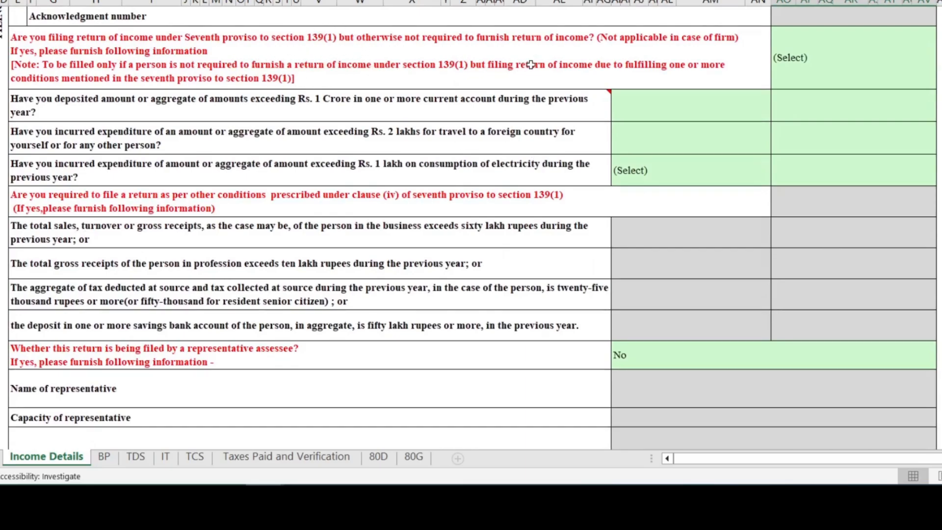
left_click(854, 60)
left_click(939, 84)
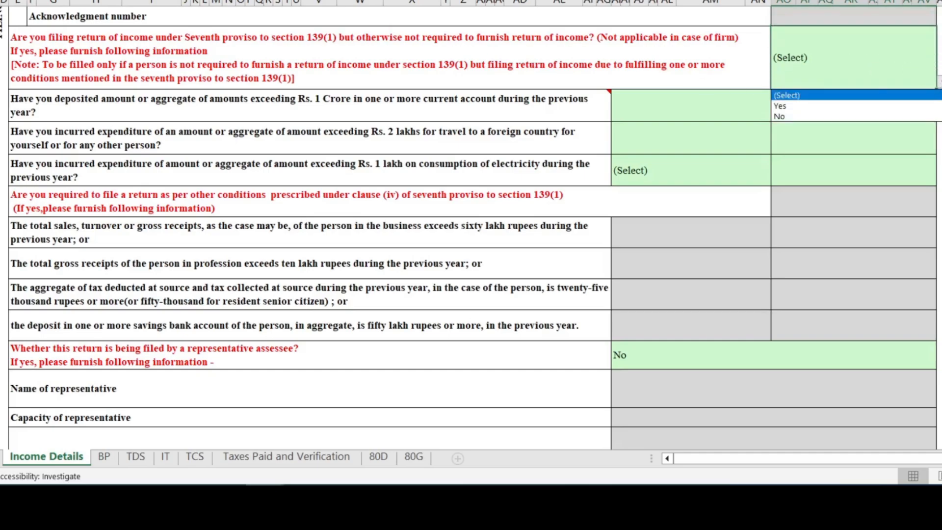
left_click(779, 114)
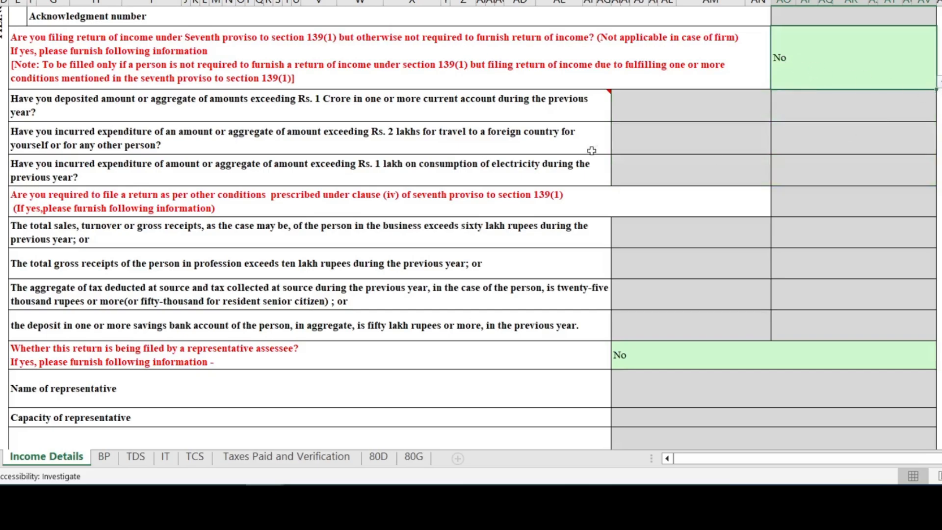
left_click_drag(637, 106, 411, 326)
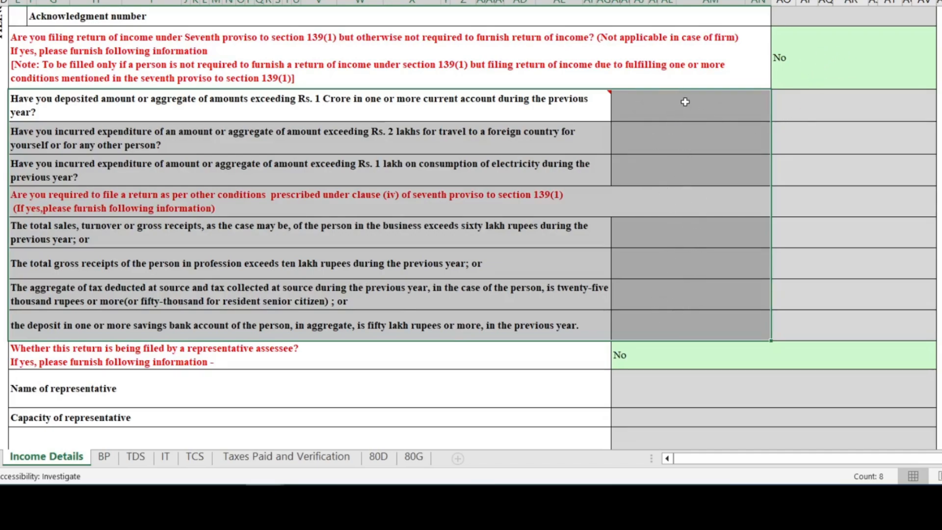
Step: Check the choices for whether a representative assessee files the return and keep the answer No
mouse_move(162, 103)
scroll(186, 79, "down", 3)
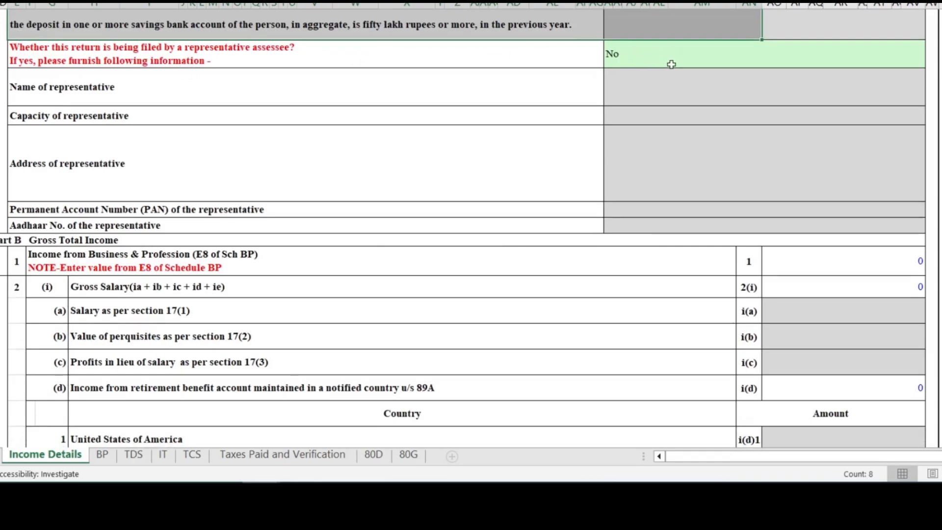
left_click(802, 64)
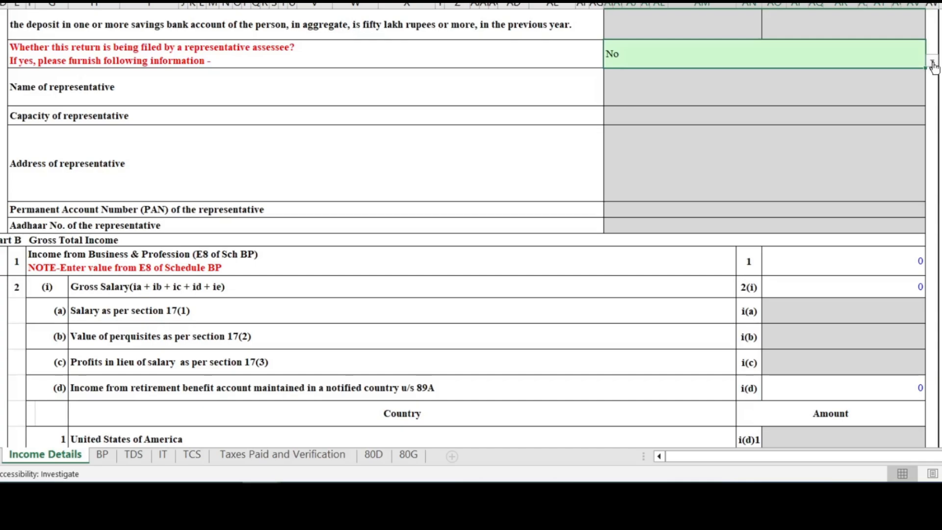
left_click(931, 62)
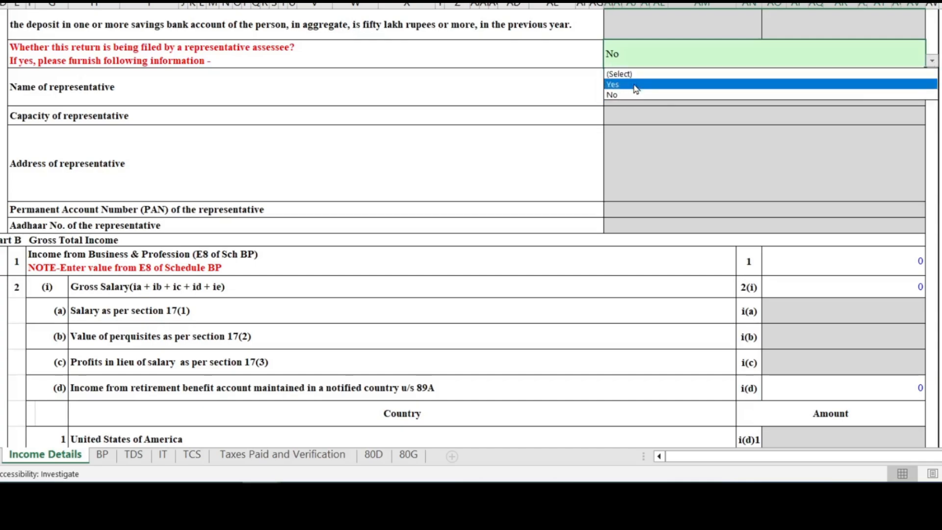
key("Escape")
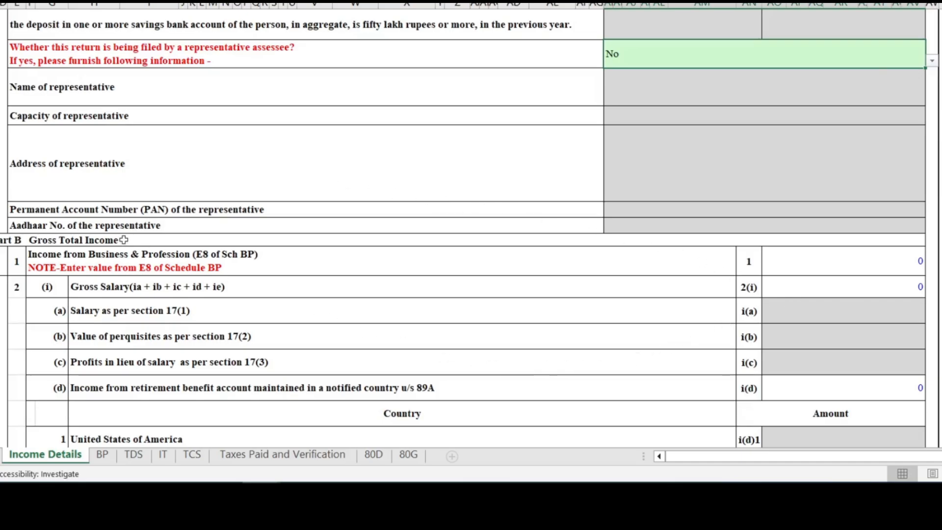
Step: In Gross Total Income, set Type of House Property to Self Occupied and enter 200000 as interest payable on borrowed capital
left_click(843, 361)
scroll(843, 362, "down", 3)
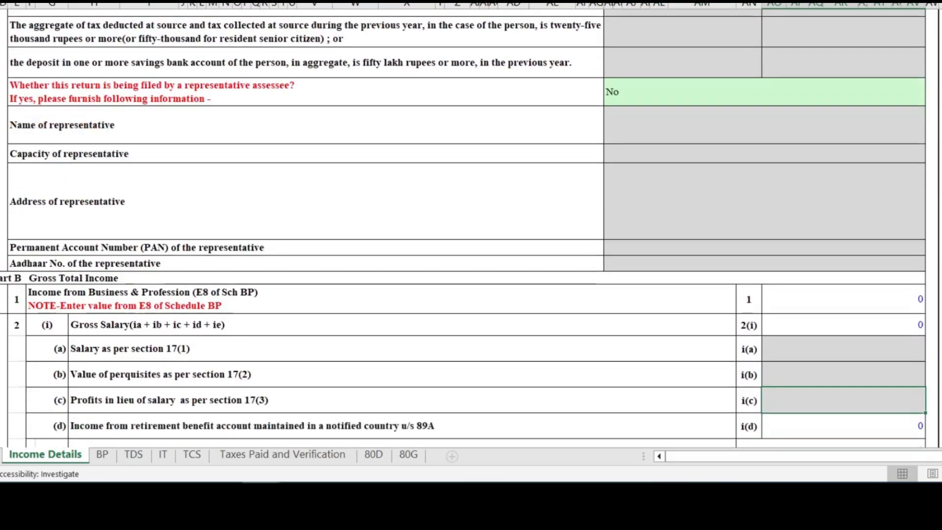
scroll(919, 421, "down", 1)
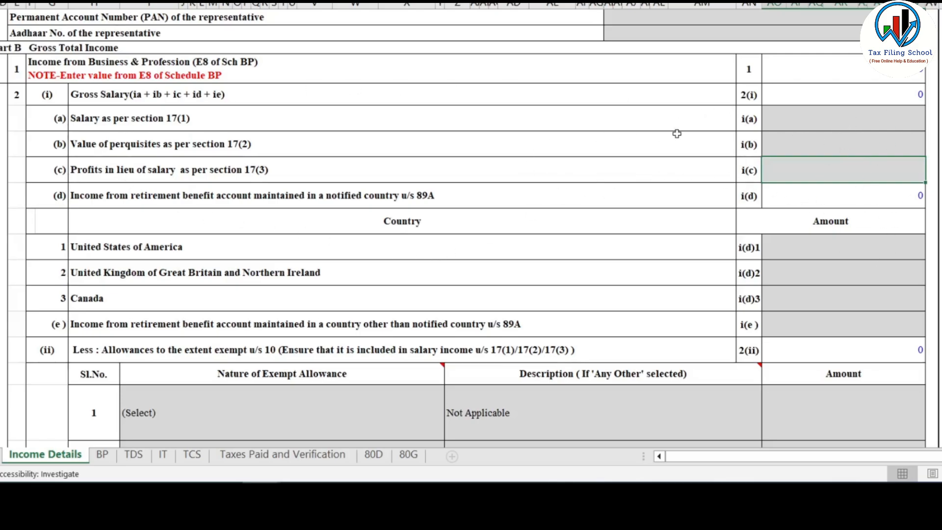
scroll(463, 226, "down", 8)
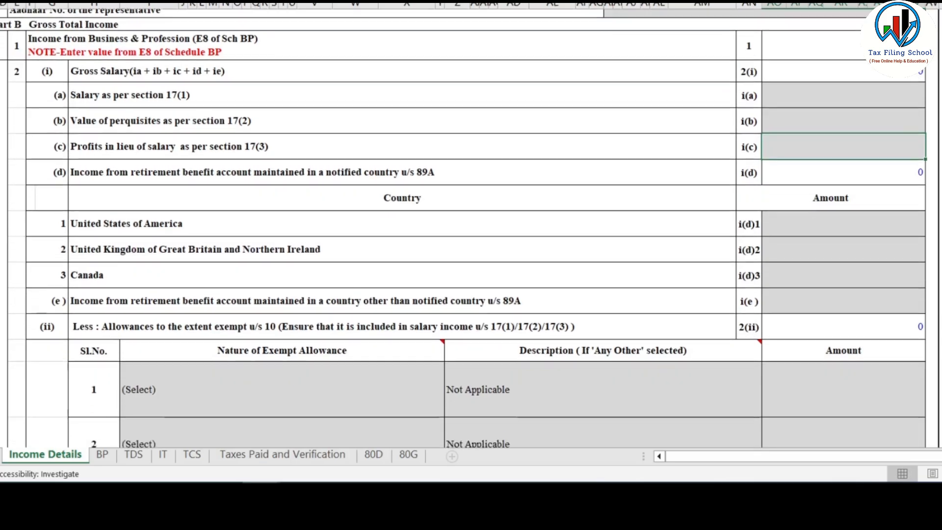
scroll(464, 226, "down", 2)
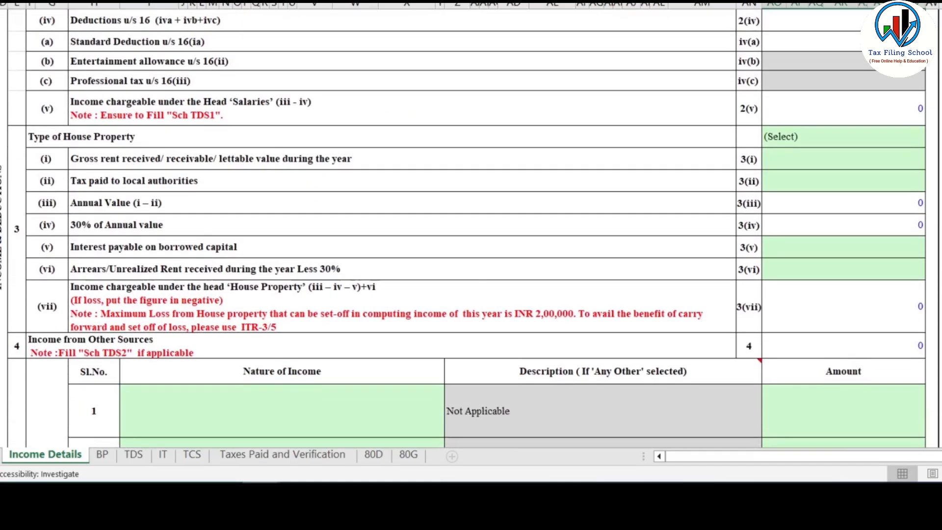
scroll(463, 226, "up", 2)
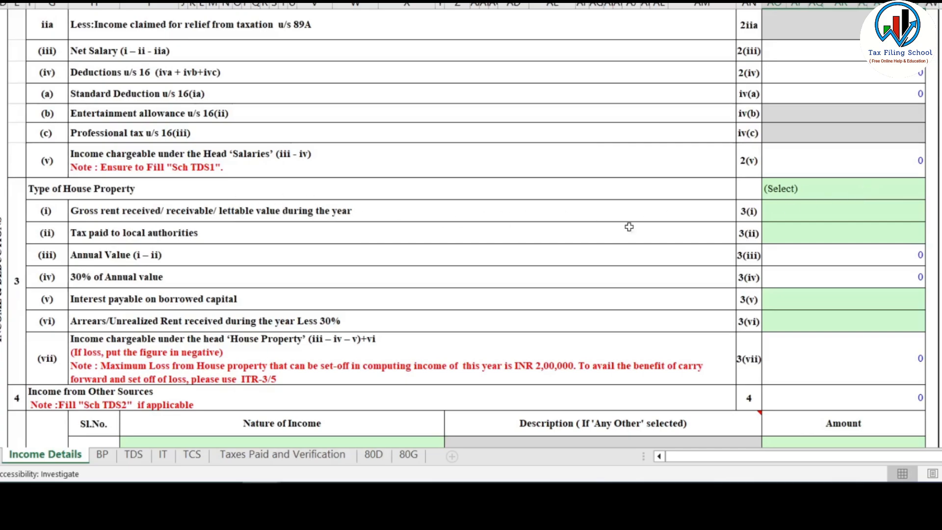
left_click(921, 195)
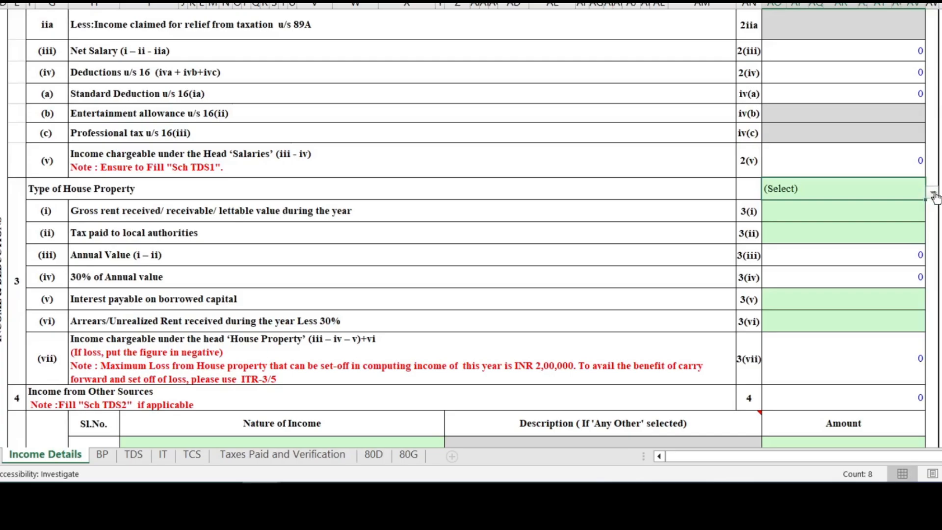
left_click(933, 196)
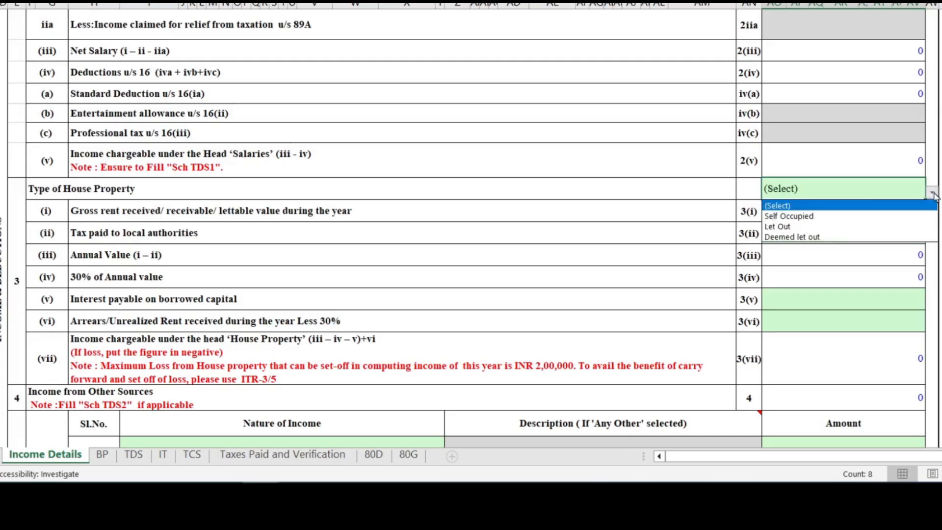
left_click(800, 217)
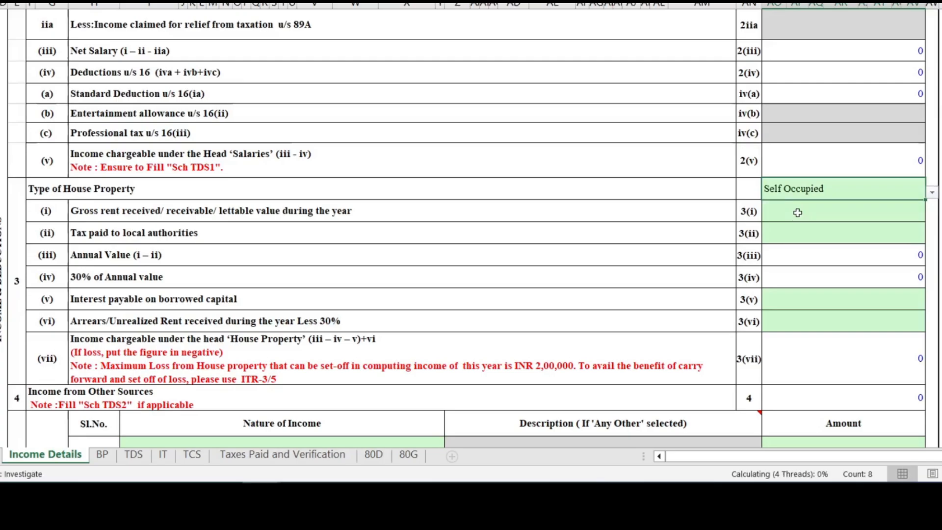
left_click(798, 303)
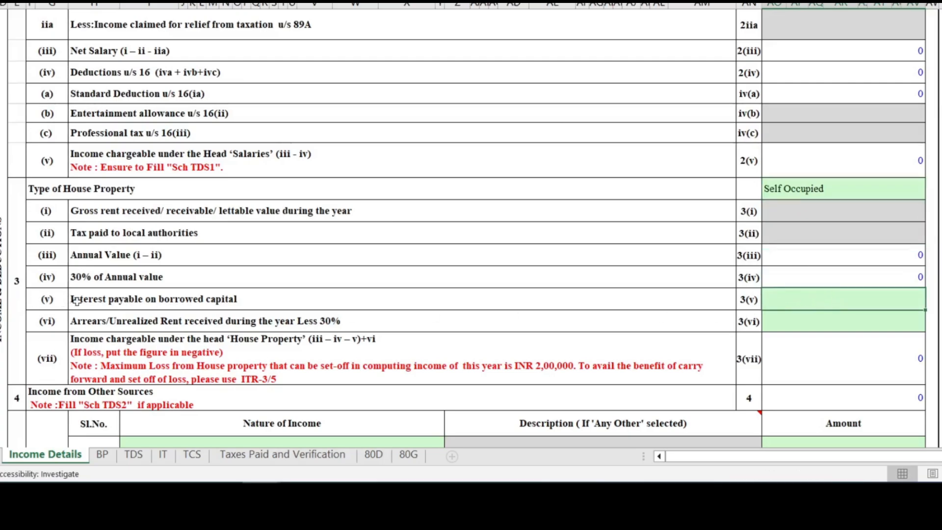
double_click(836, 301)
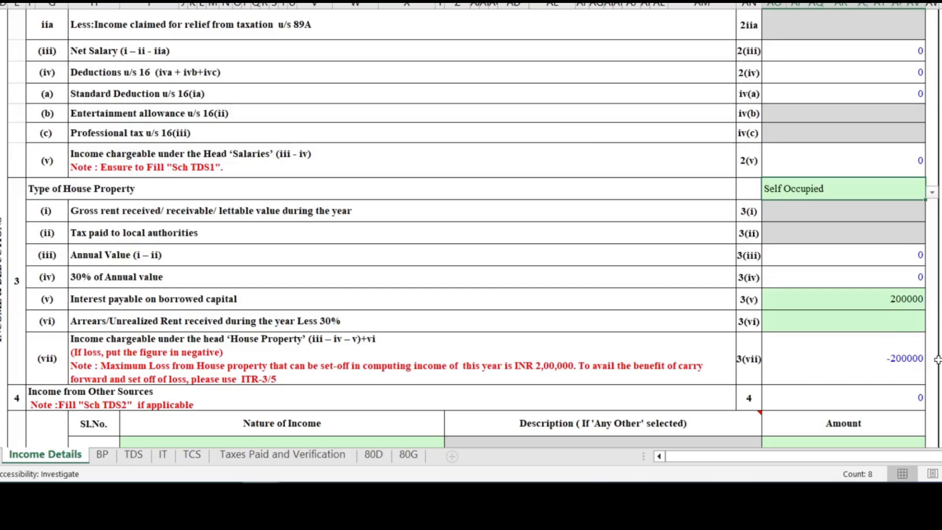
Step: Reset the Type of House Property to (Select)
left_click(932, 193)
left_click(854, 206)
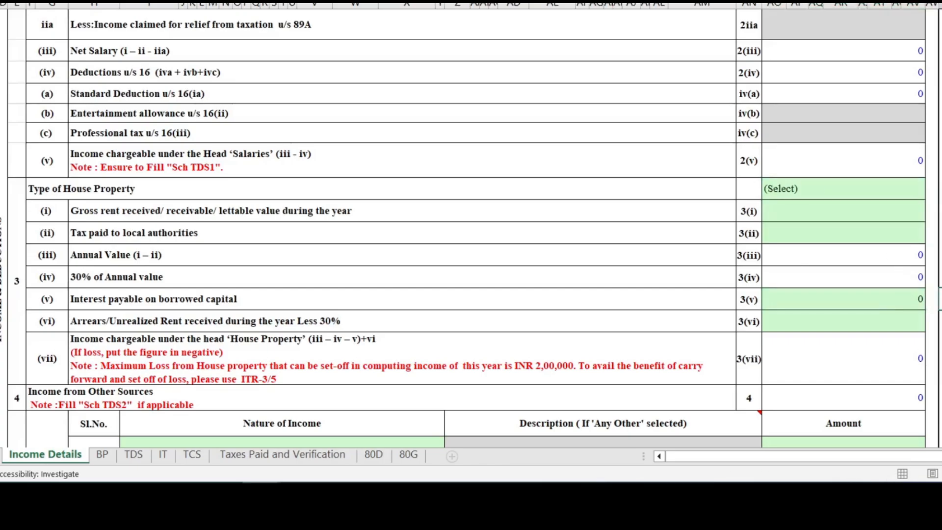
Step: In row 1 of Income from Other Sources, choose Interest from Saving Bank Account and enter an amount of 1200
scroll(471, 226, "down", 5)
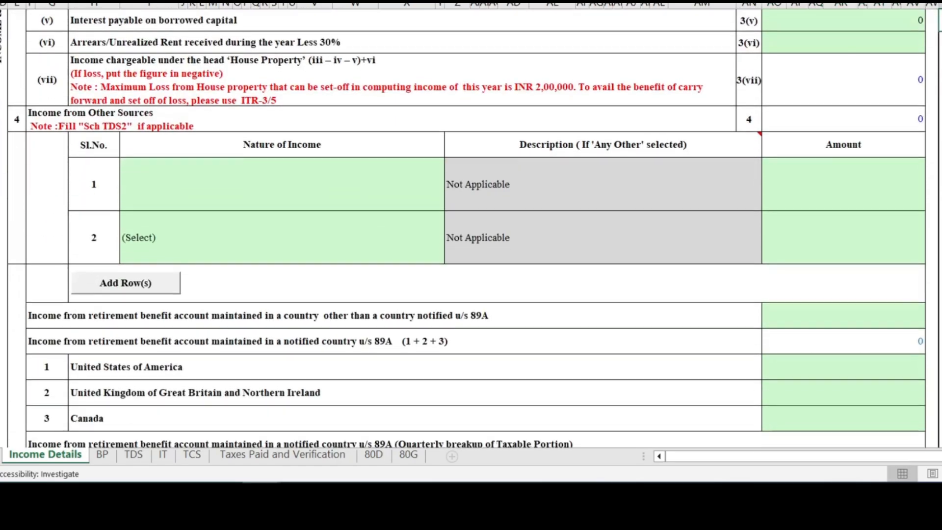
scroll(490, 281, "down", 2)
scroll(277, 221, "up", 2)
left_click(351, 195)
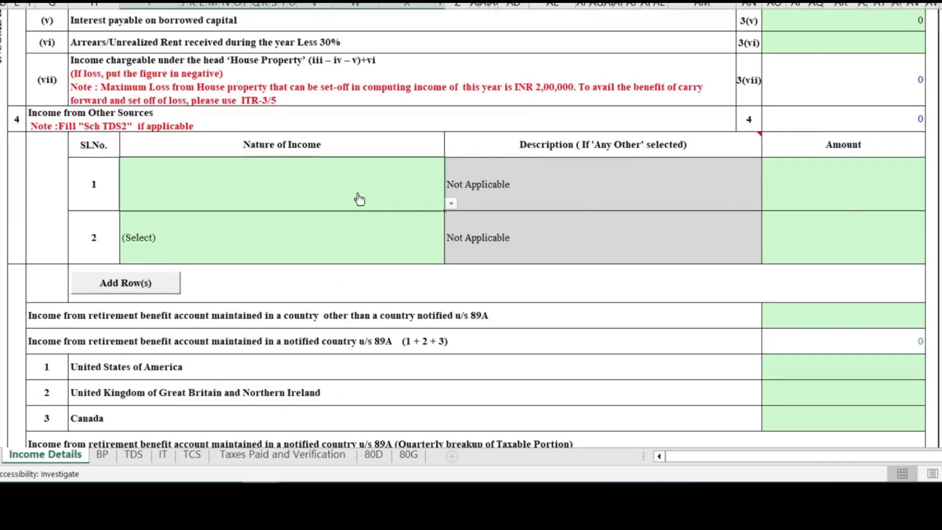
left_click(452, 204)
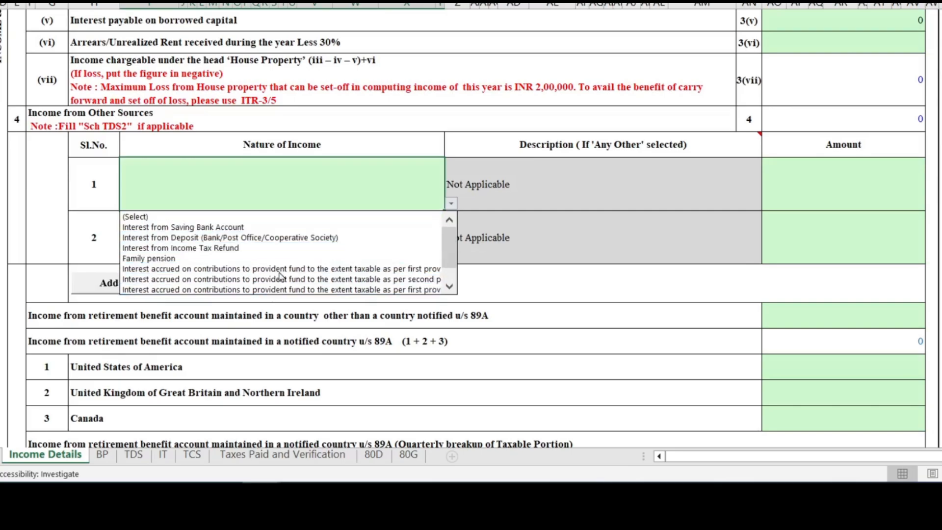
left_click_drag(448, 239, 447, 219)
left_click(392, 226)
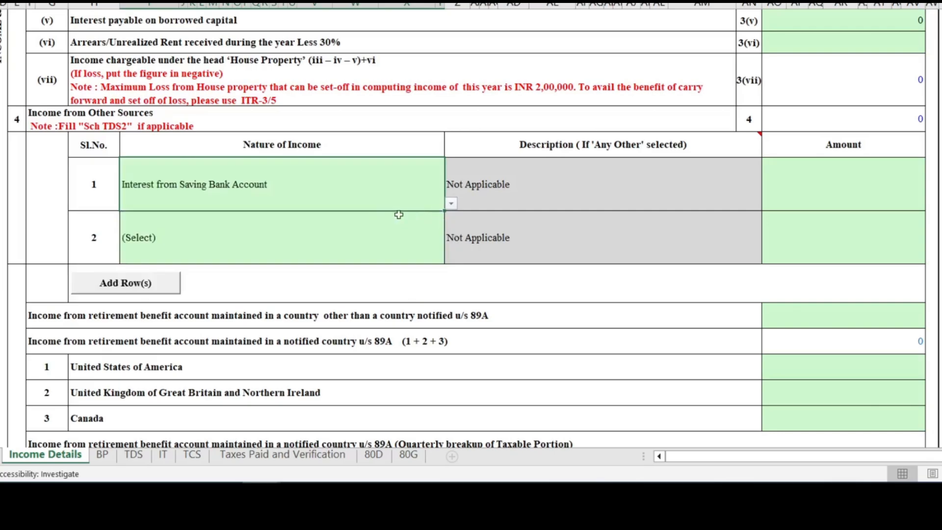
left_click(838, 180)
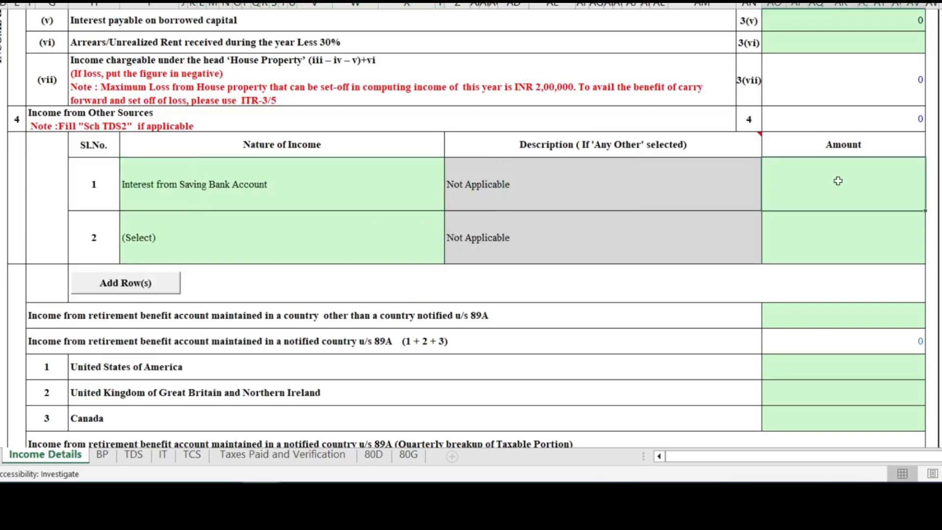
type("1200")
Step: In row 2 of Income from Other Sources, choose Interest from Deposit (Bank/Post Office/Cooperative Society) and enter an amount of 5600
left_click(305, 237)
left_click(451, 258)
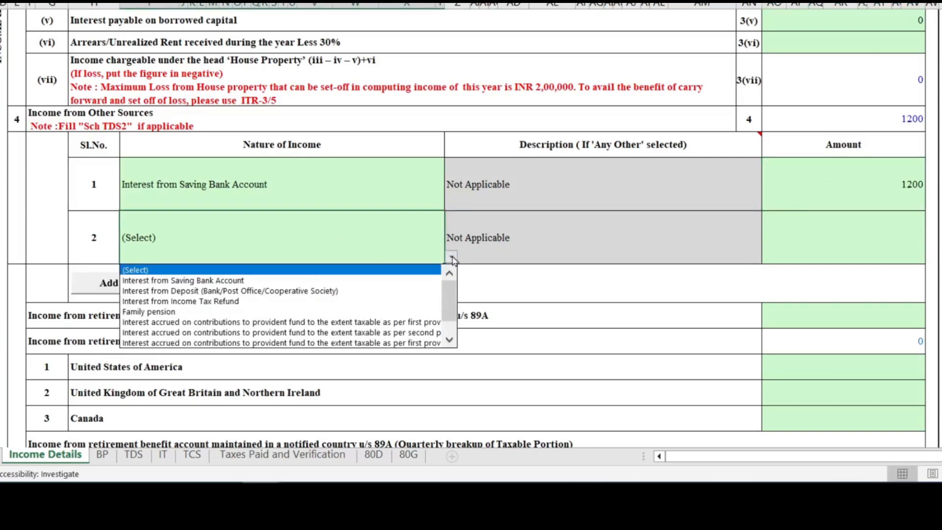
left_click(192, 292)
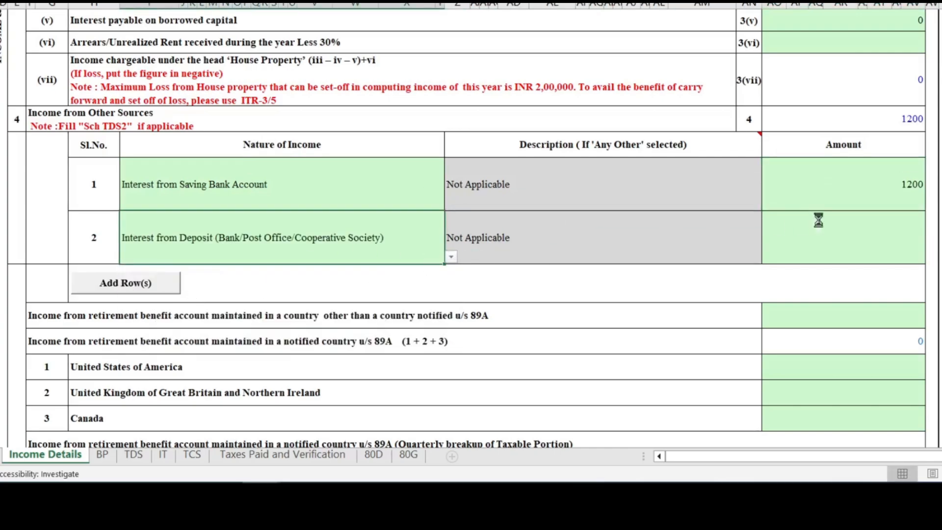
left_click(842, 245)
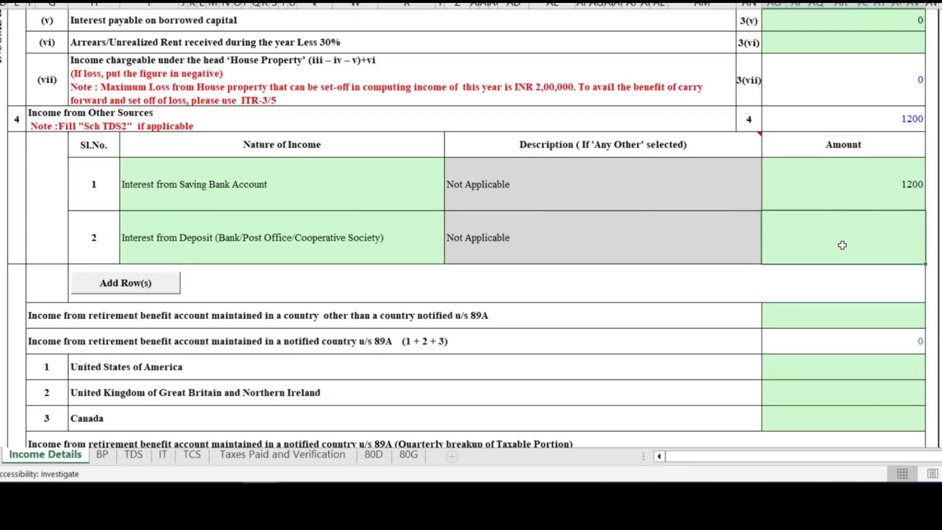
type("56")
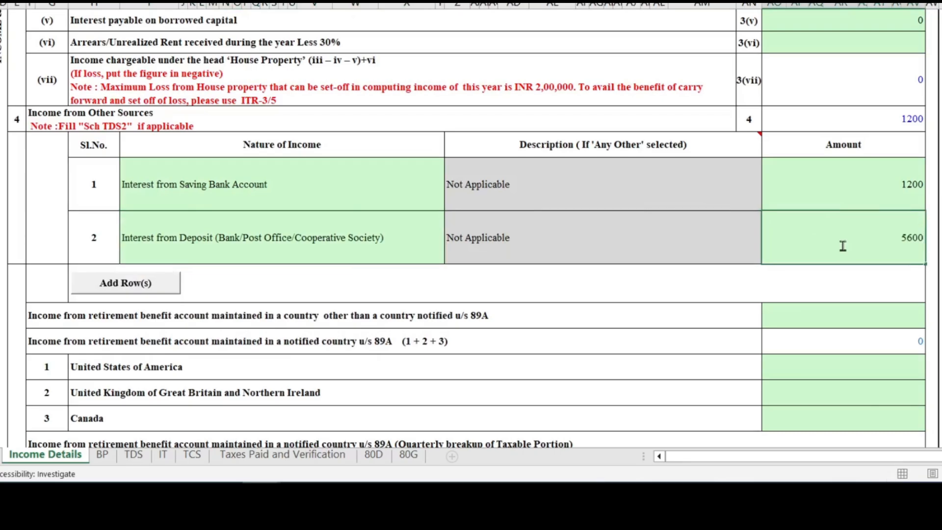
type("00")
key("Tab")
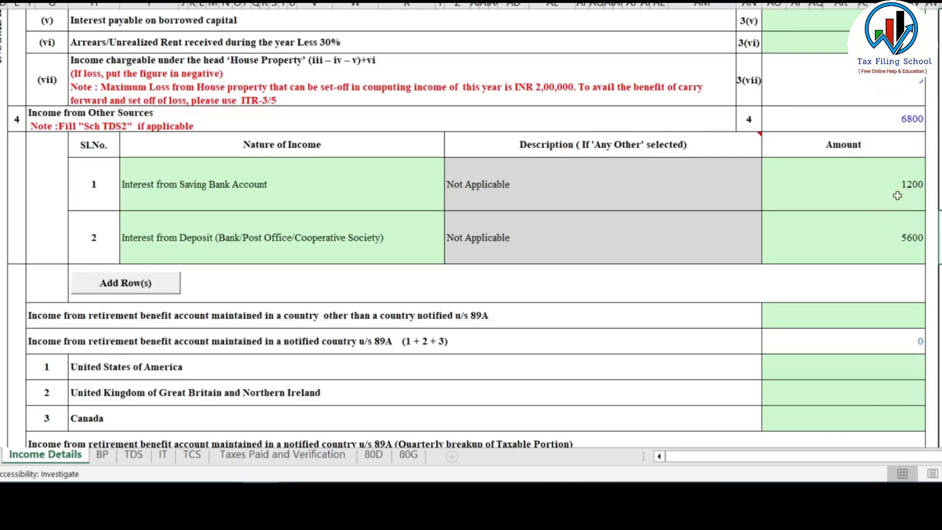
Step: Add two rows to the Income from Other Sources table
left_click(118, 292)
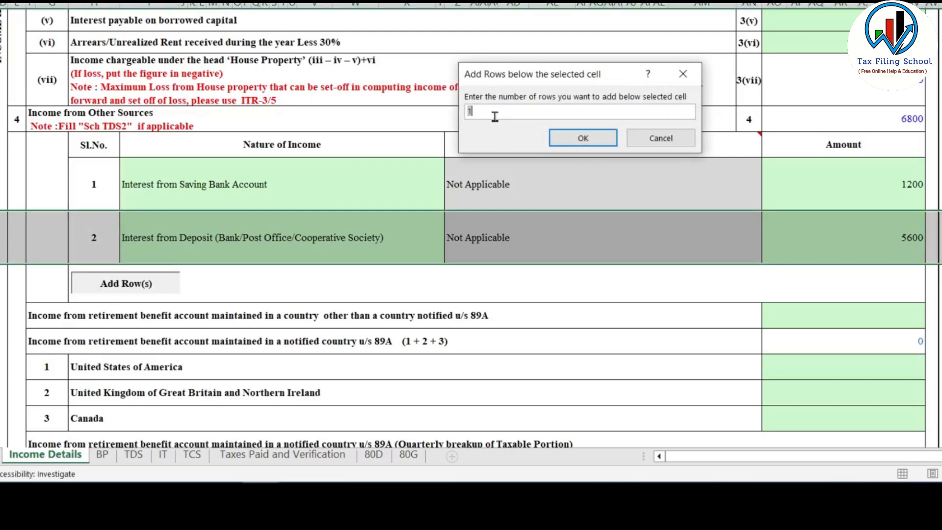
left_click(583, 138)
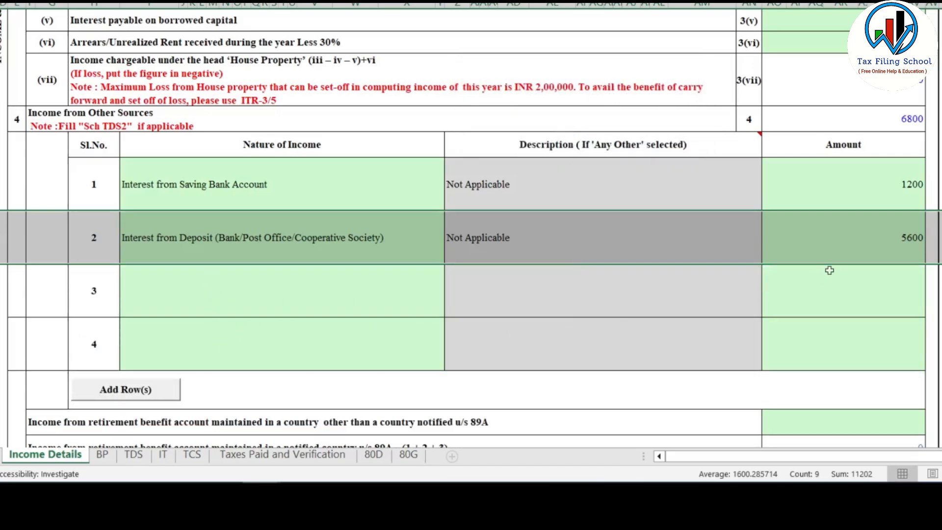
Step: Review the section 89A retirement benefit, quarterly dividend and Gross Total Income entries below the other-sources table
scroll(829, 271, "down", 3)
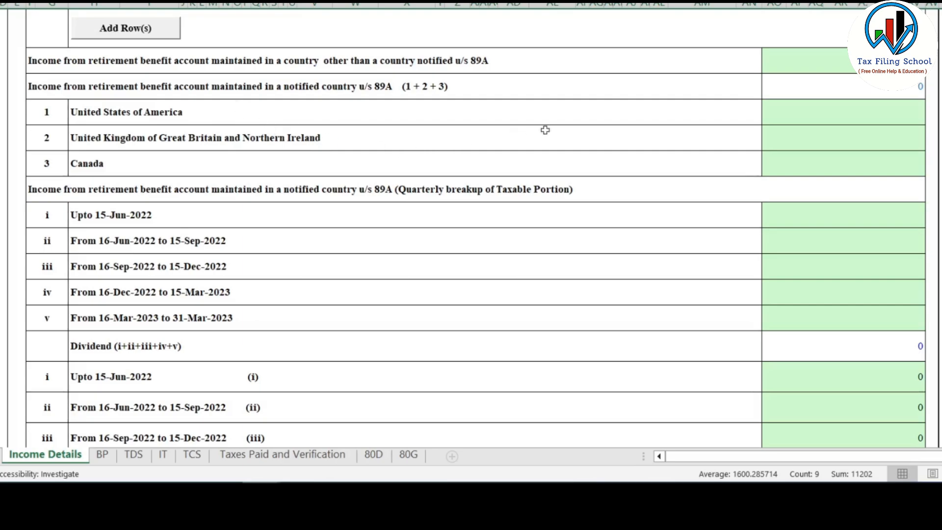
scroll(580, 162, "down", 2)
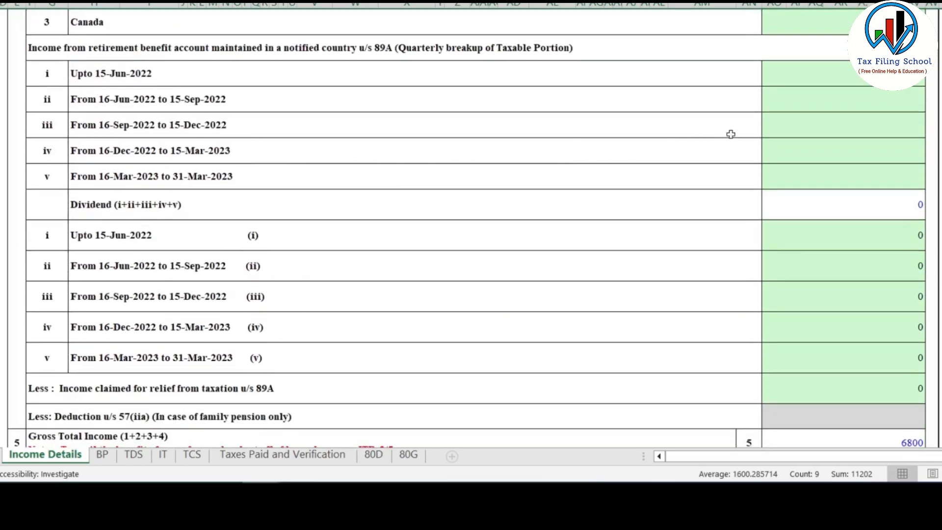
scroll(712, 186, "down", 1)
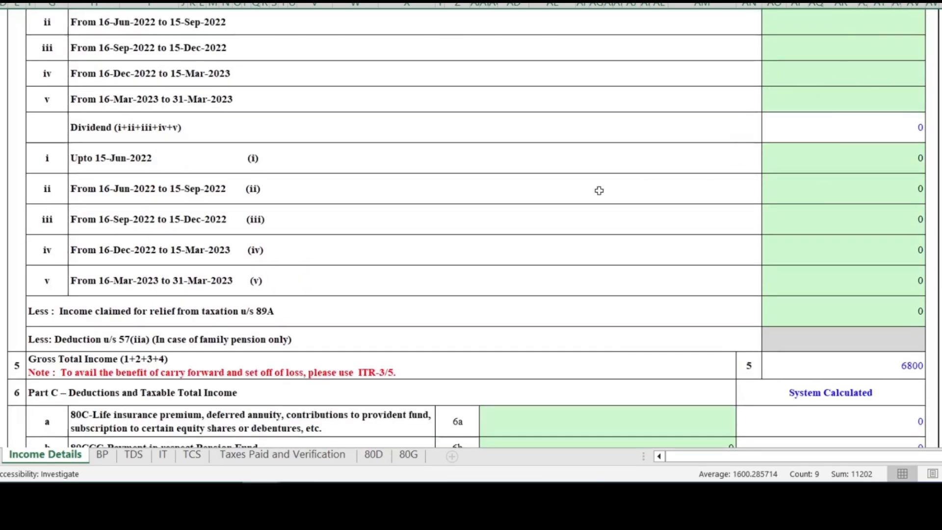
scroll(133, 143, "down", 1)
scroll(157, 157, "up", 2)
scroll(158, 157, "up", 5)
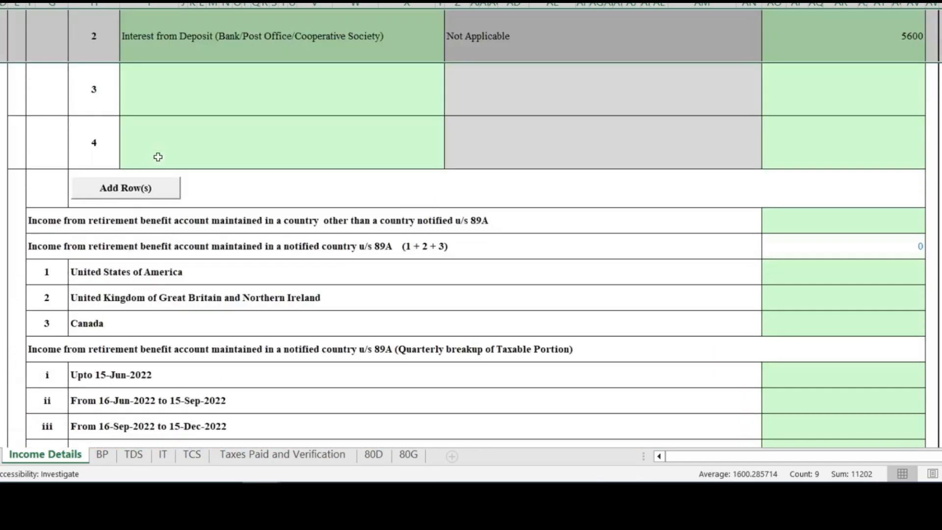
left_click(255, 202)
scroll(257, 210, "down", 10)
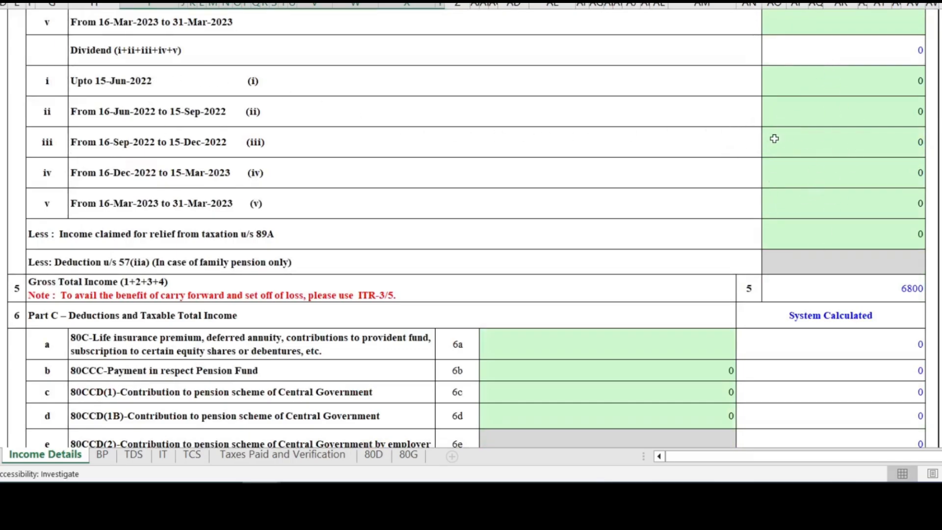
scroll(774, 139, "down", 3)
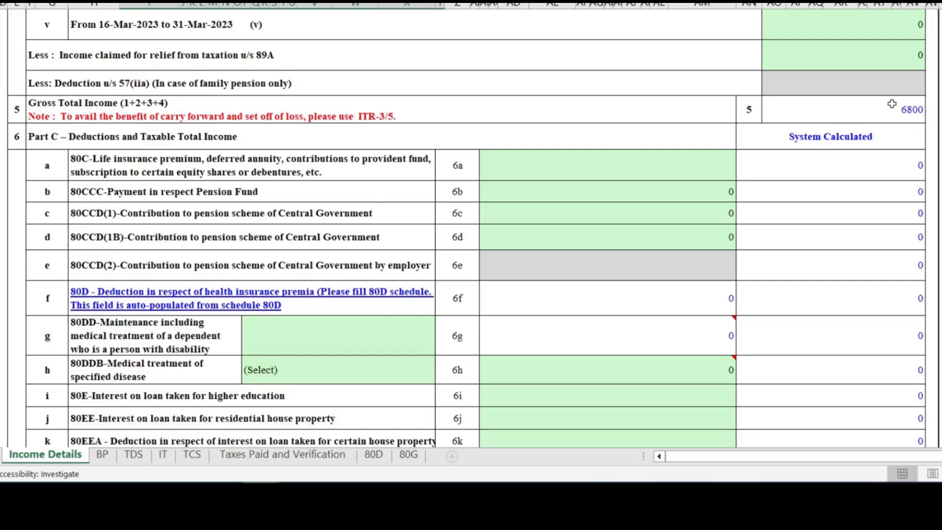
Step: Review the Part C deduction lines, including the 80C field and the 80D field filled from its own schedule
scroll(892, 104, "down", 1)
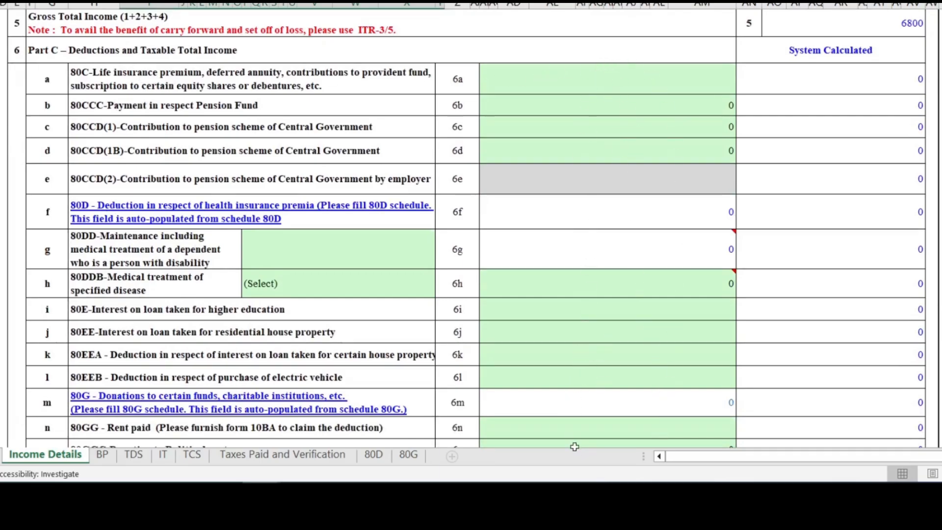
left_click(592, 77)
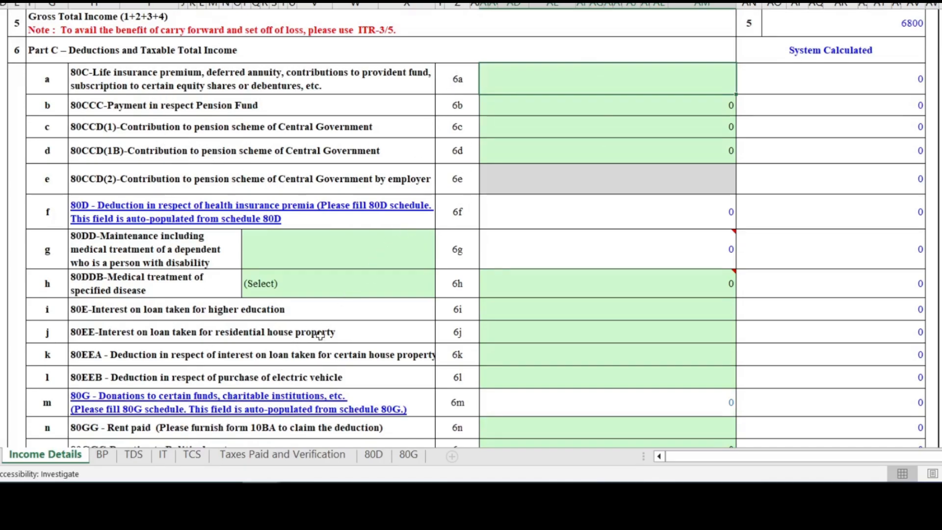
scroll(186, 85, "down", 2)
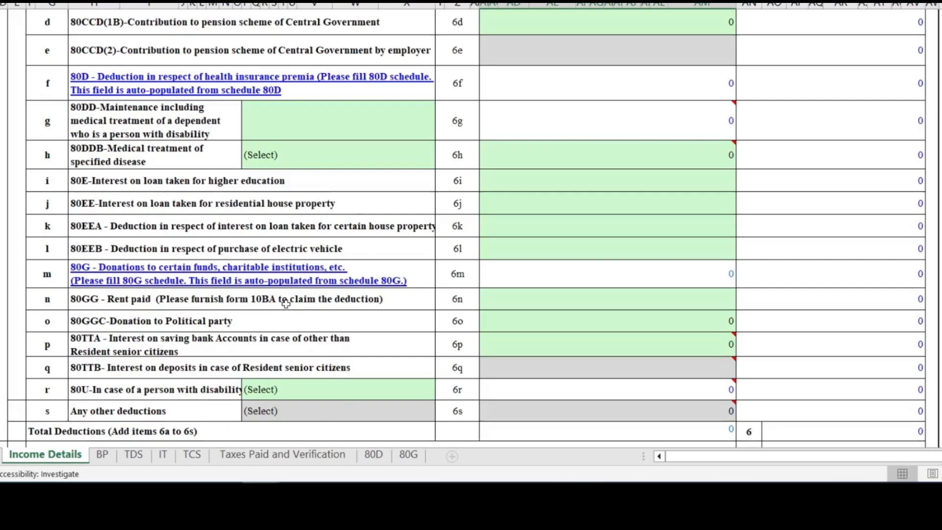
scroll(287, 302, "up", 2)
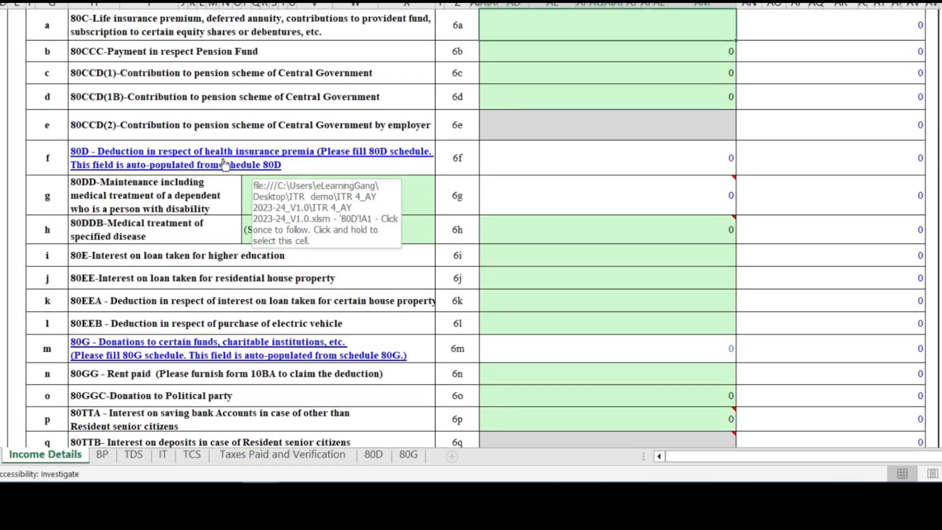
left_click(612, 162)
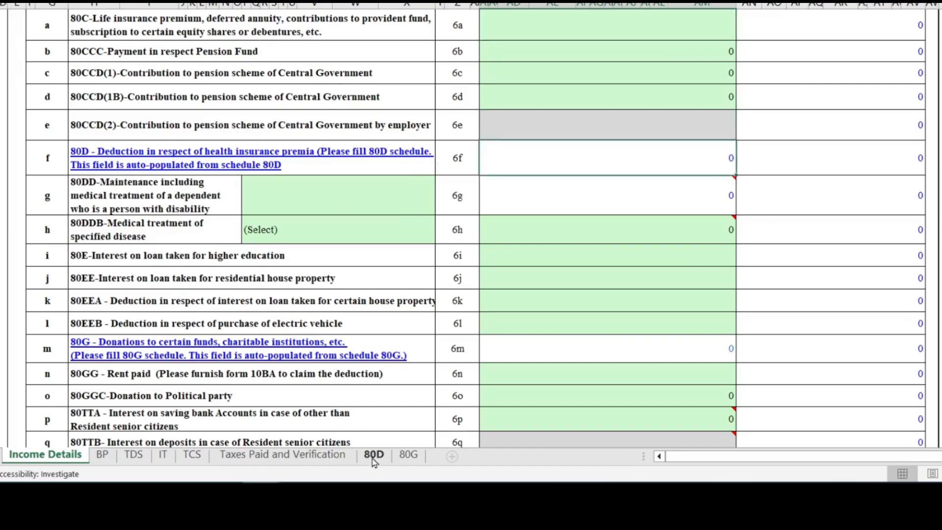
scroll(295, 269, "down", 3)
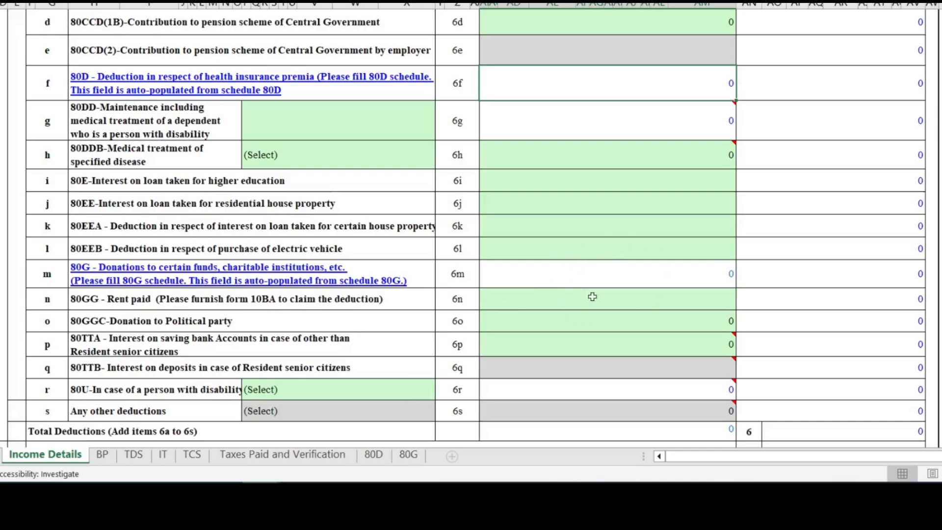
scroll(590, 285, "up", 2)
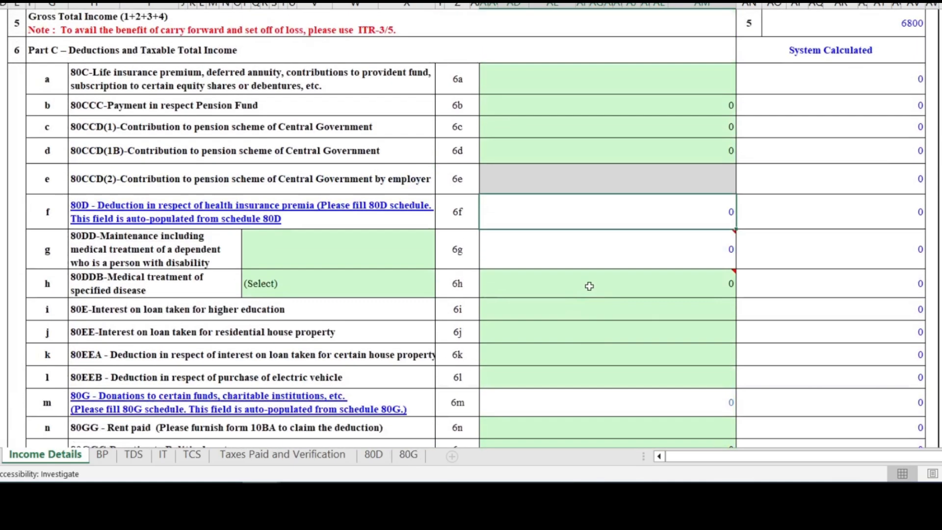
Step: Enter 150000 as the 80C deduction in Part C
left_click(635, 79)
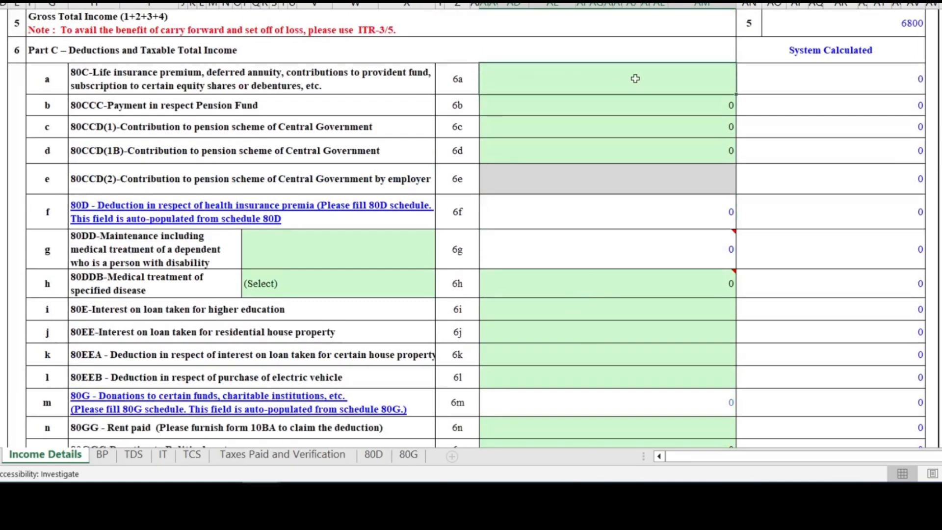
type("150000")
key("Return")
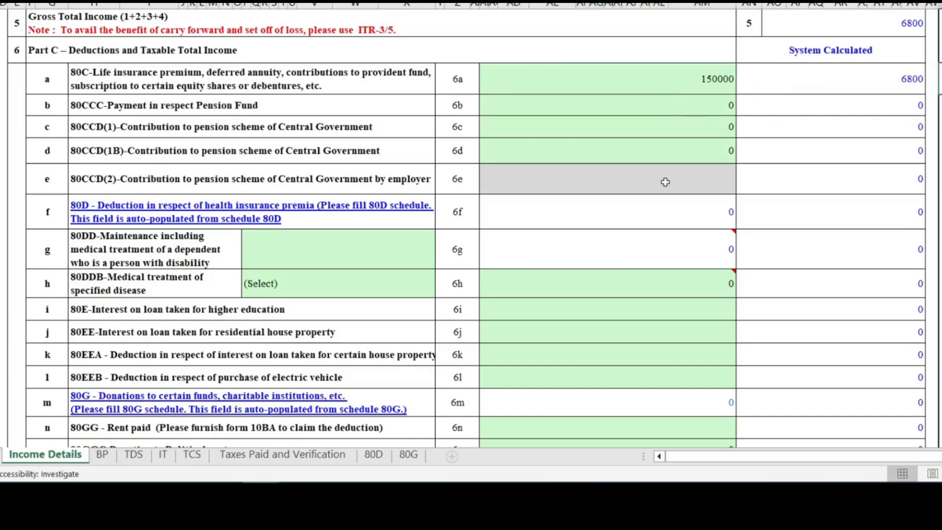
Step: Check the savings bank interest in the Income from Other Sources table and enter 1200 as the 80TTA deduction in Part C
scroll(667, 182, "down", 3)
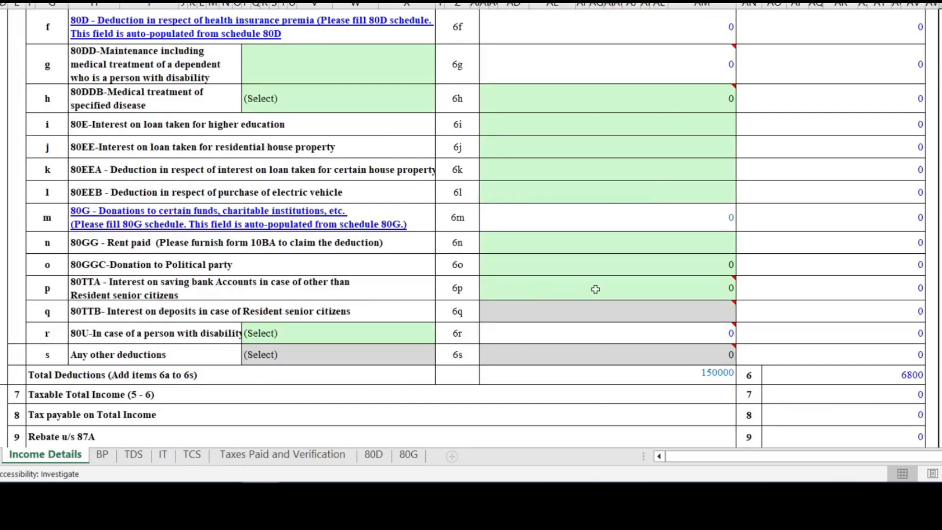
left_click(620, 291)
scroll(620, 291, "up", 15)
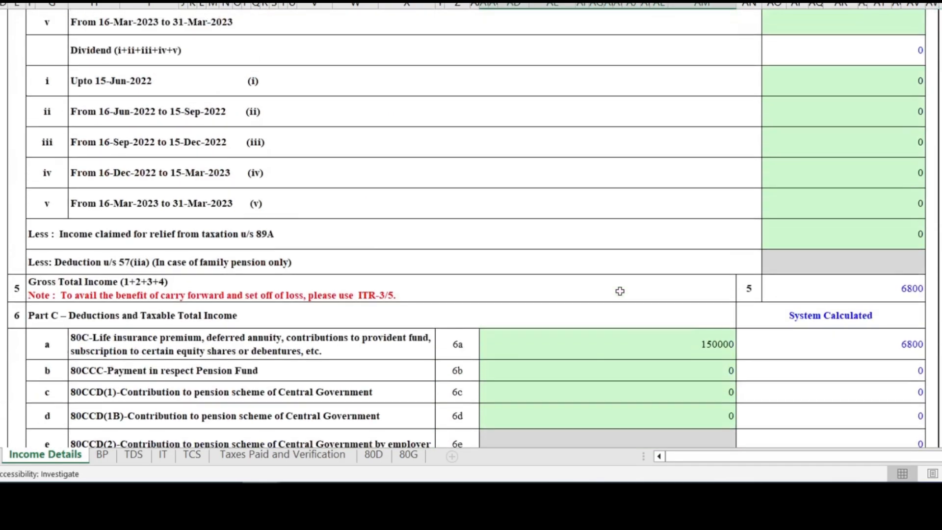
scroll(619, 291, "up", 1)
scroll(619, 291, "down", 3)
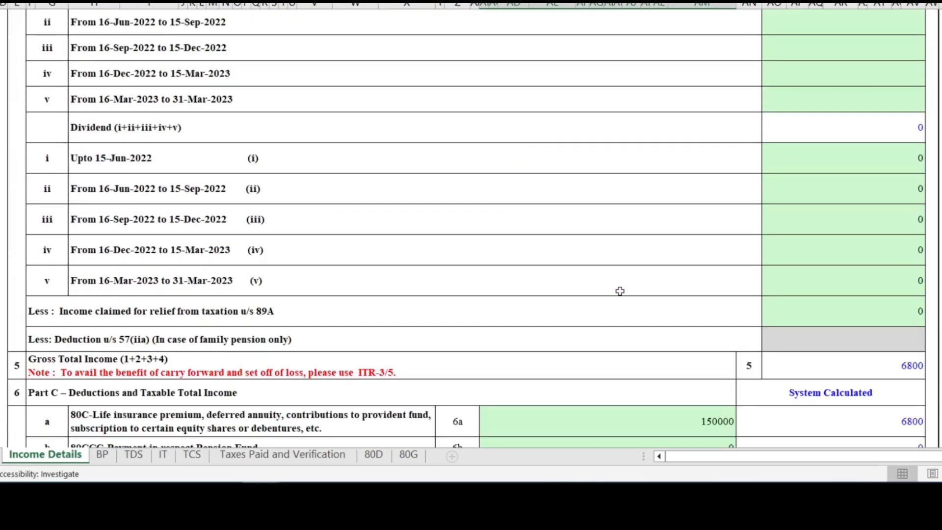
scroll(620, 291, "up", 5)
scroll(620, 291, "up", 6)
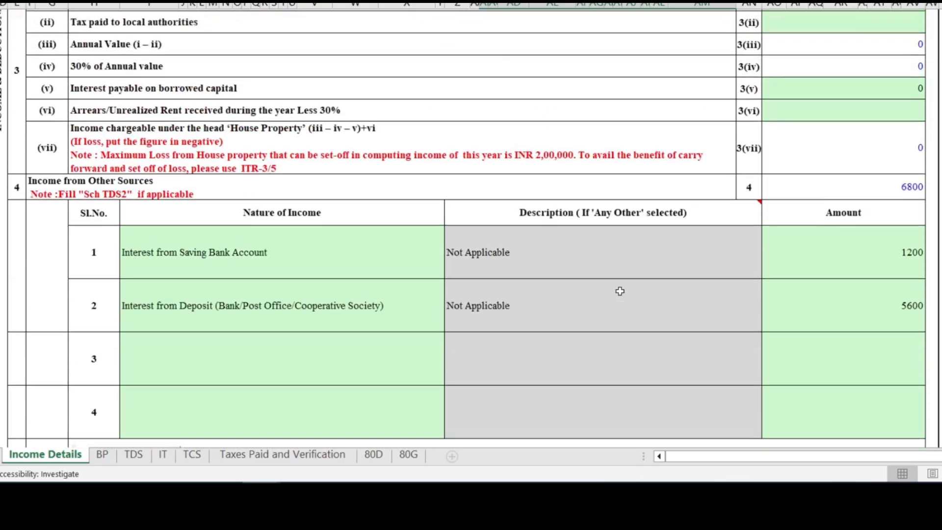
scroll(908, 270, "down", 1)
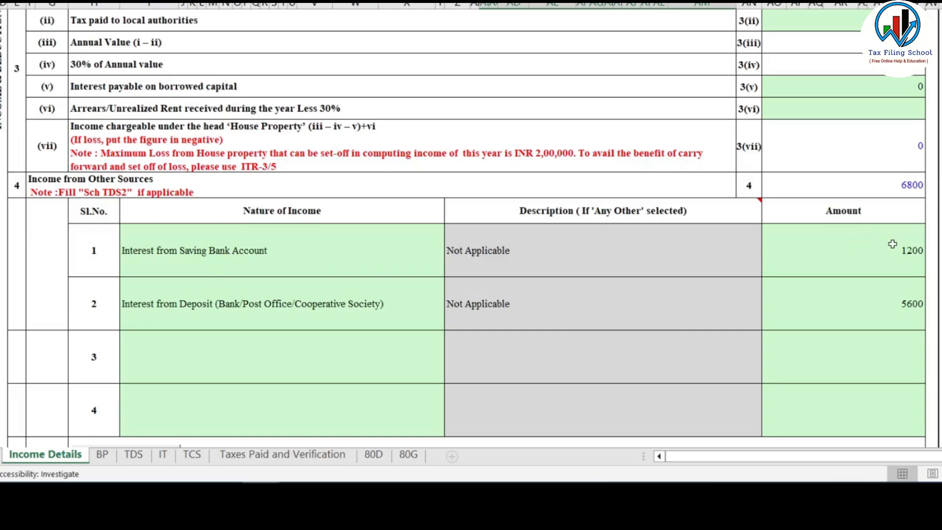
scroll(892, 244, "down", 4)
scroll(471, 226, "down", 10)
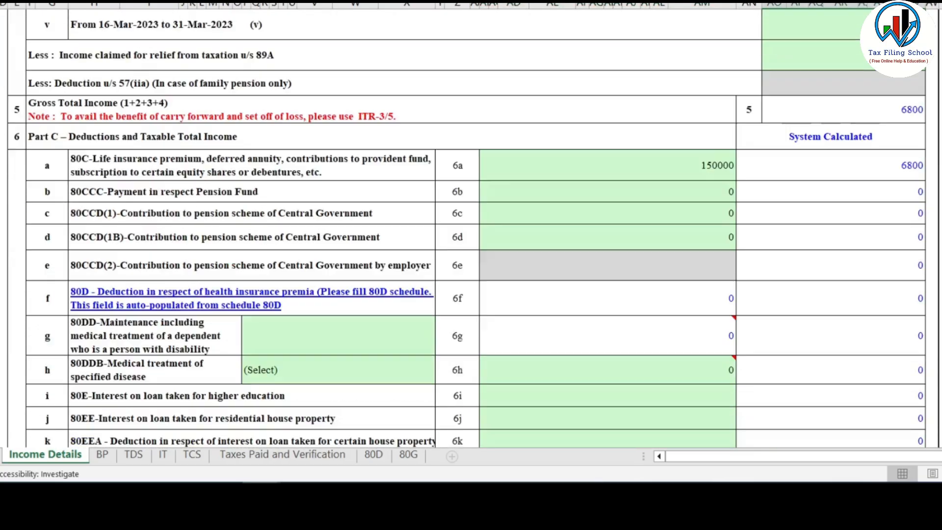
scroll(471, 225, "down", 3)
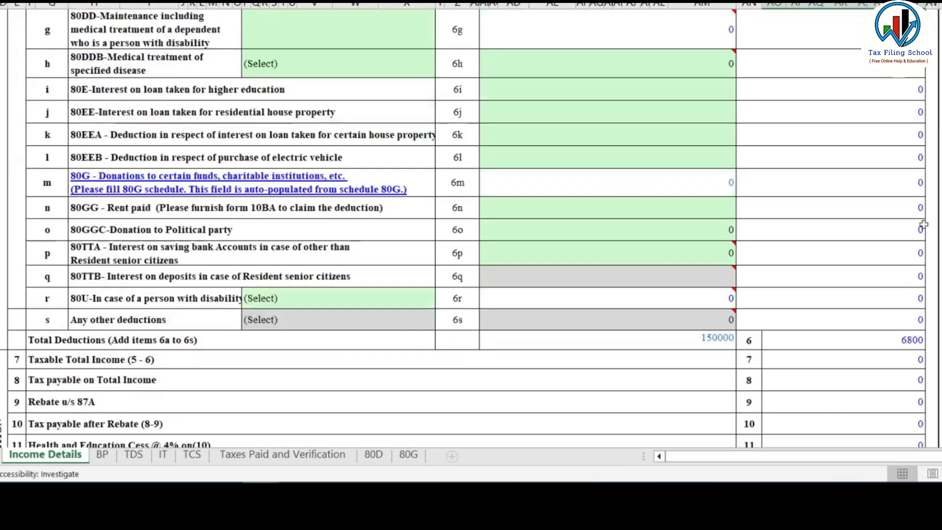
left_click(517, 249)
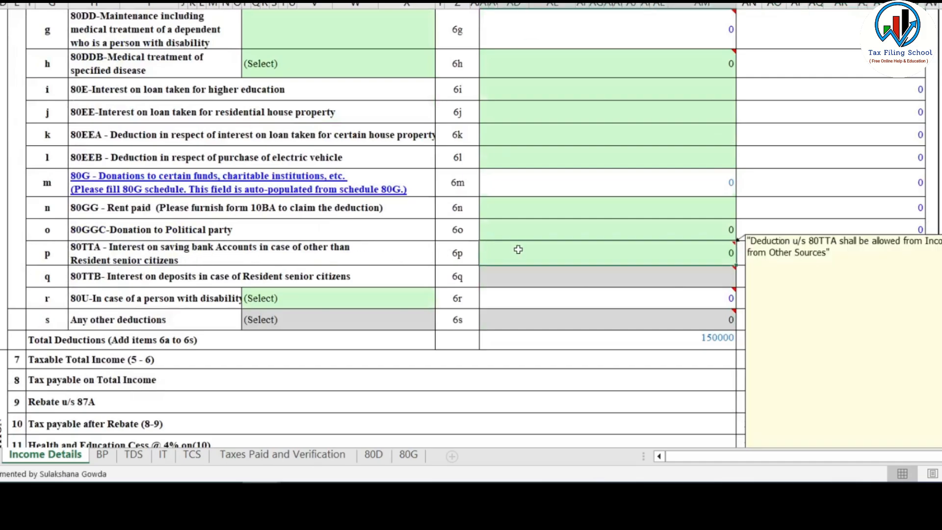
type("1200")
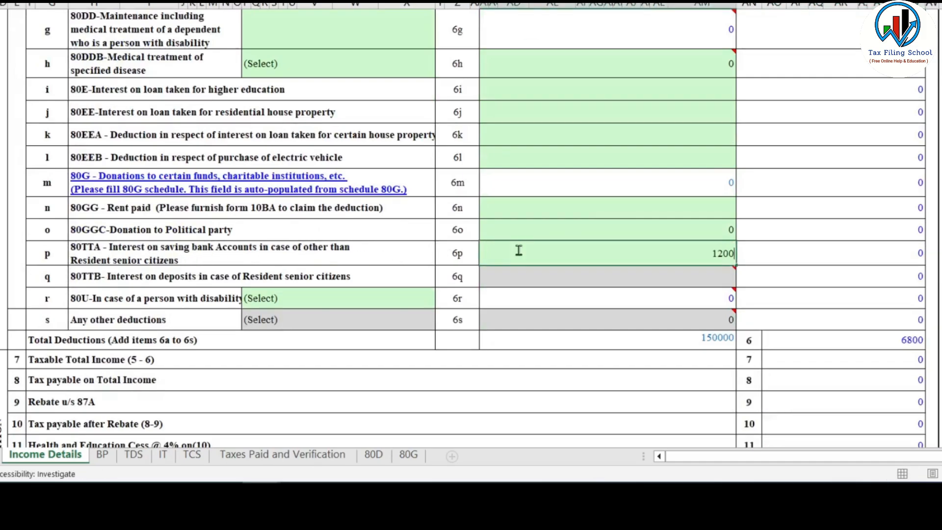
left_click(131, 276)
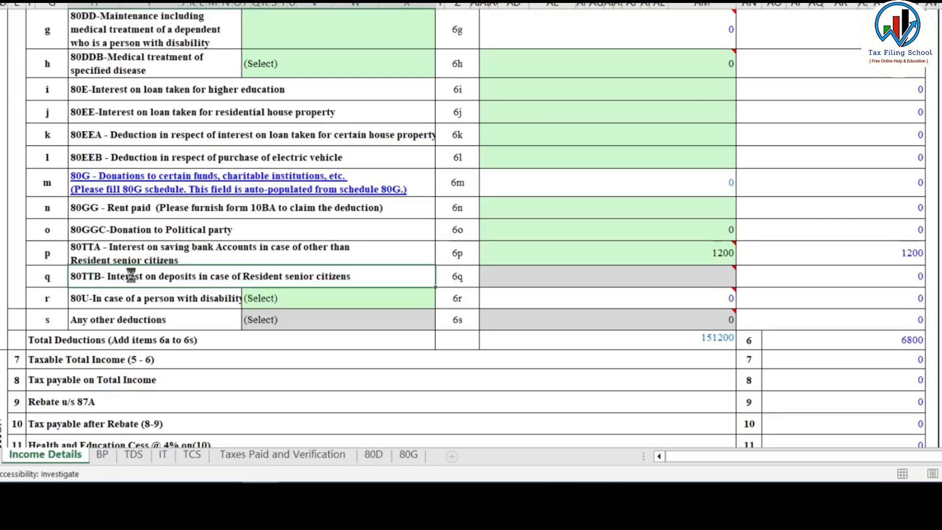
Step: Review the 80TTB deduction field and the tax computation lines below Total Deductions
left_click(593, 281)
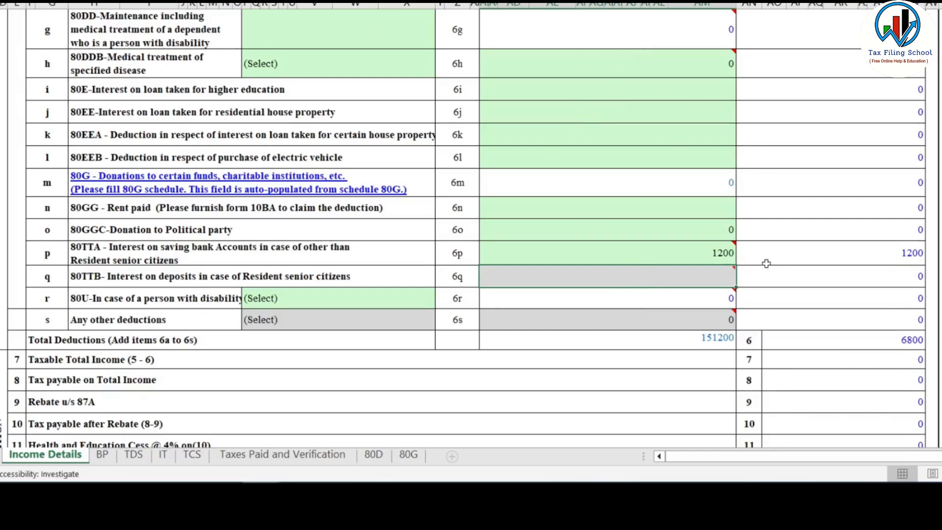
mouse_move(668, 277)
scroll(463, 225, "down", 2)
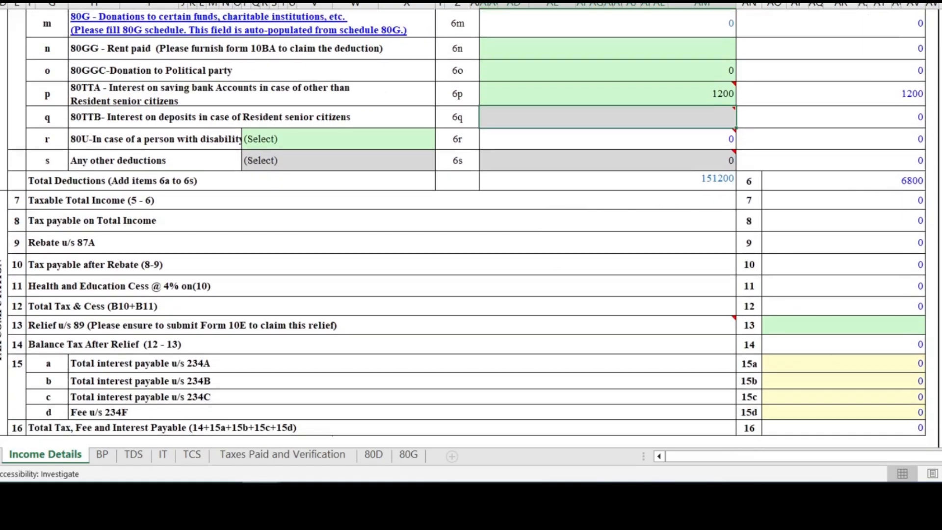
scroll(790, 182, "down", 1)
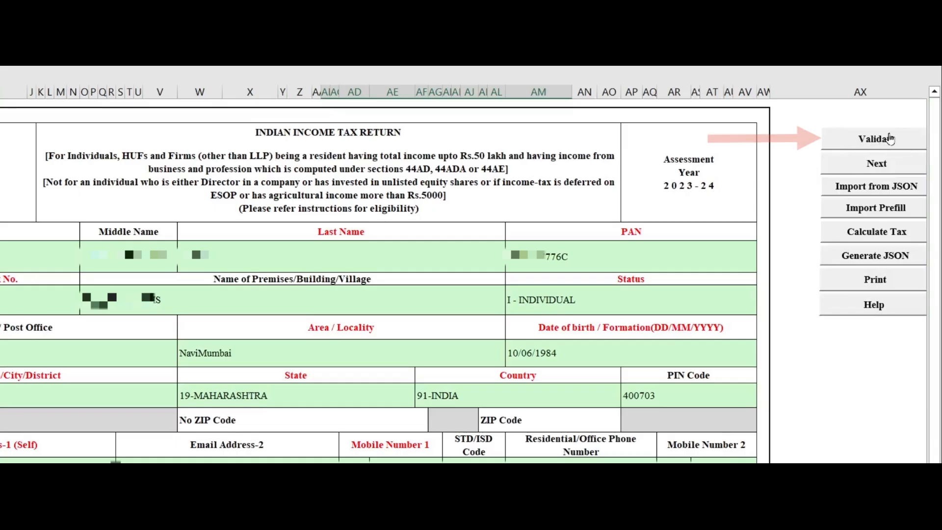
Step: Validate the Income Details sheet, dismiss the alert and move on to Schedule BP
left_click(891, 138)
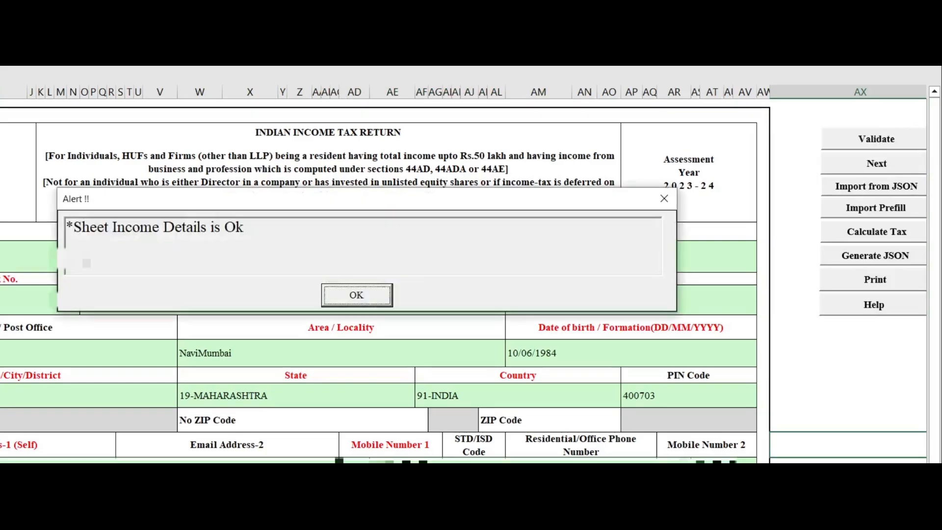
left_click(356, 295)
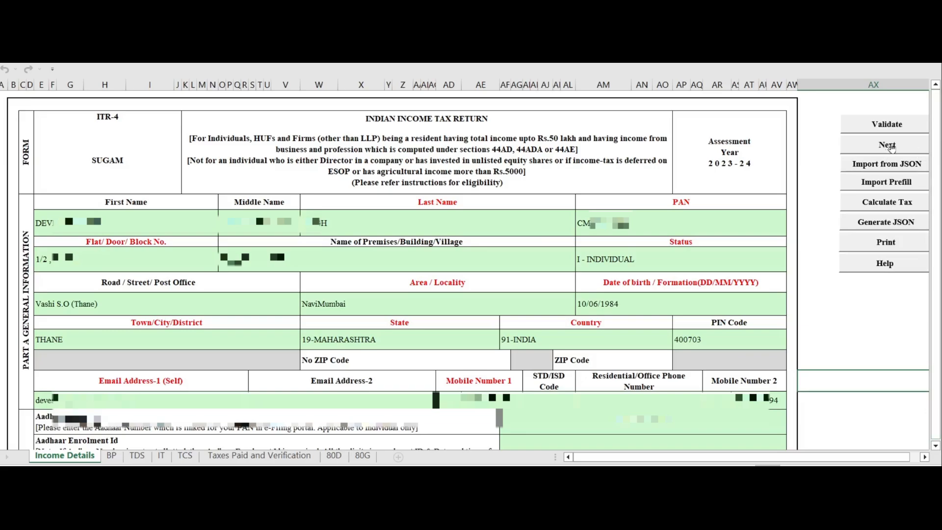
left_click(887, 146)
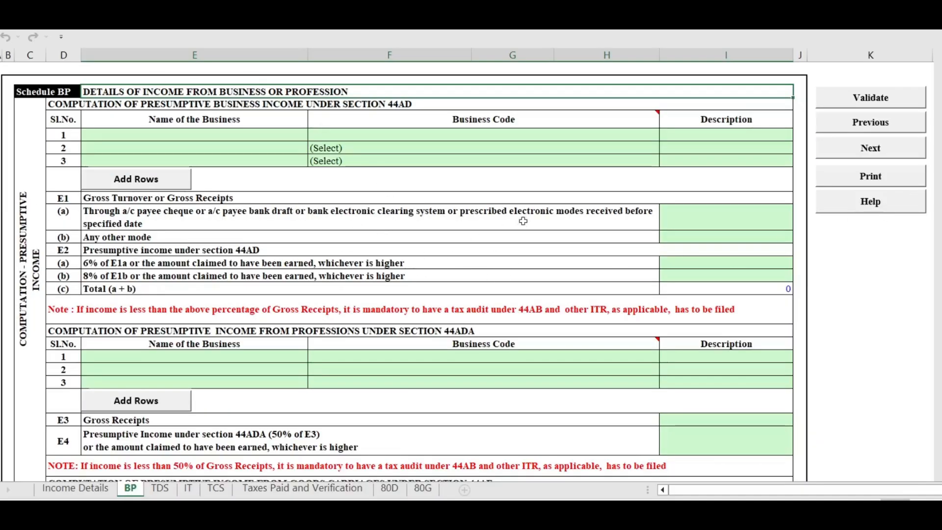
Step: Review the presumptive income sections of Schedule BP and the name, business code and description fields under section 44AD
scroll(542, 211, "down", 5)
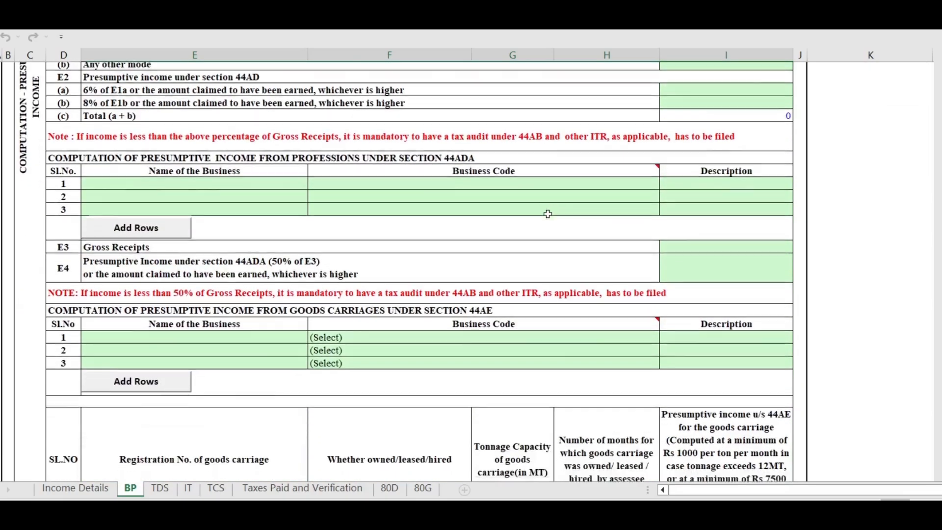
scroll(547, 214, "down", 20)
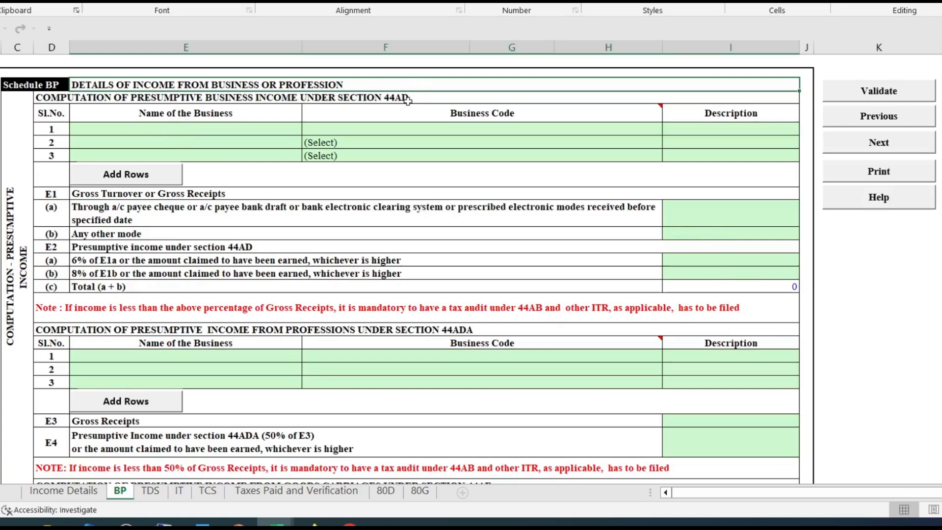
left_click(193, 129)
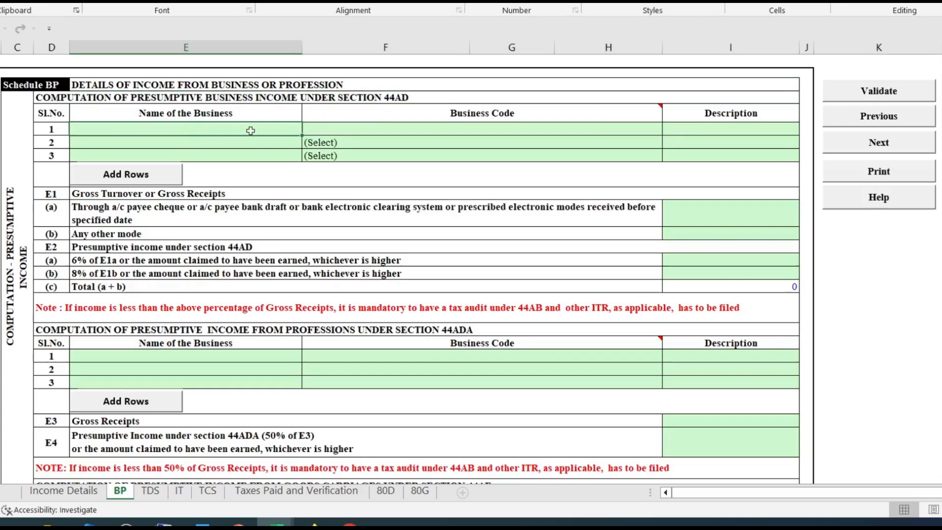
left_click(406, 129)
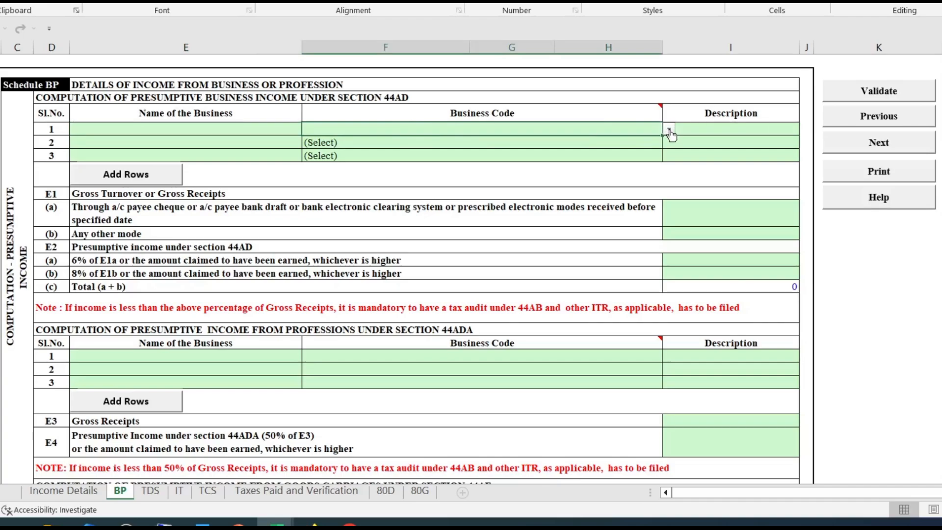
left_click(726, 130)
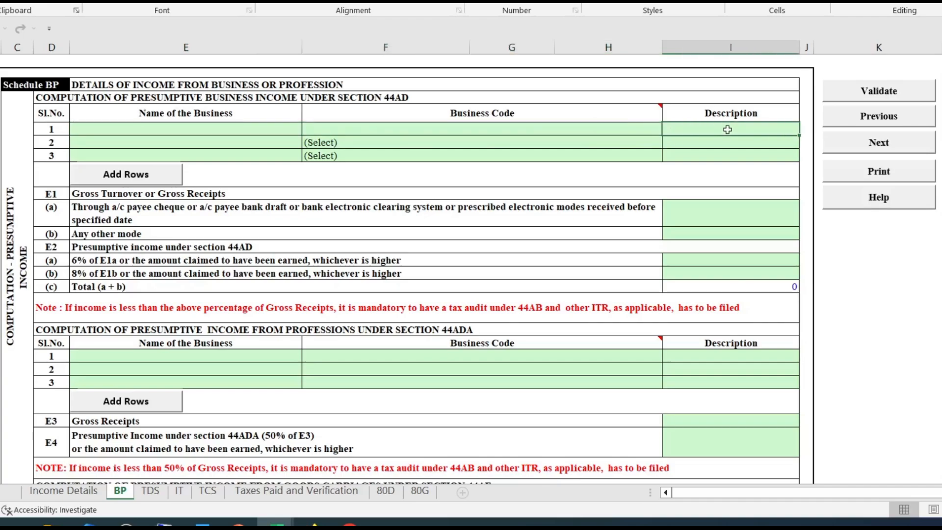
Step: Fill the first 44AD row with S R Enterprises, code 09025-Retail sale of other household appliances and description BUY N SALE
left_click_drag(201, 128, 258, 159)
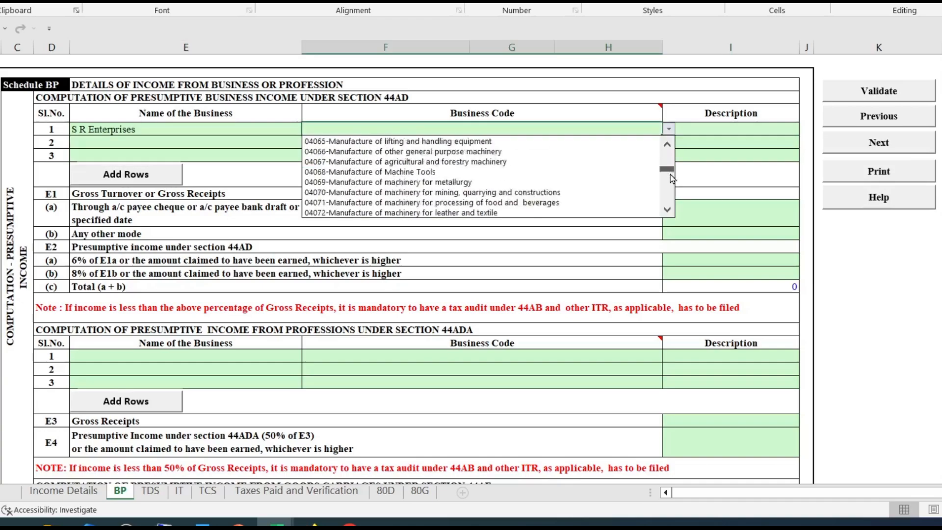
left_click_drag(670, 172, 670, 189)
left_click(392, 172)
left_click(709, 131)
type("BUY N SALE")
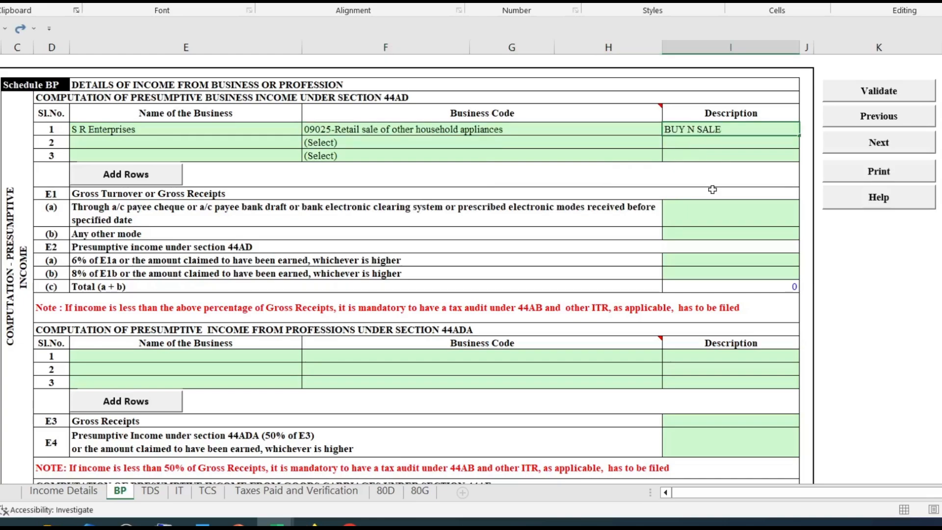
Step: Examine the two E1 turnover fields, for receipts through banking or electronic modes and for receipts by any other mode
left_click(799, 211)
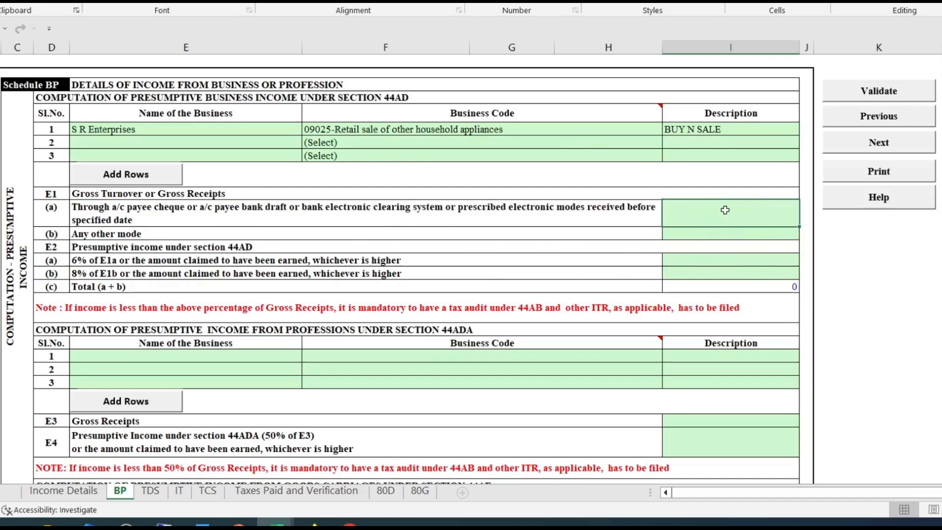
left_click(738, 232)
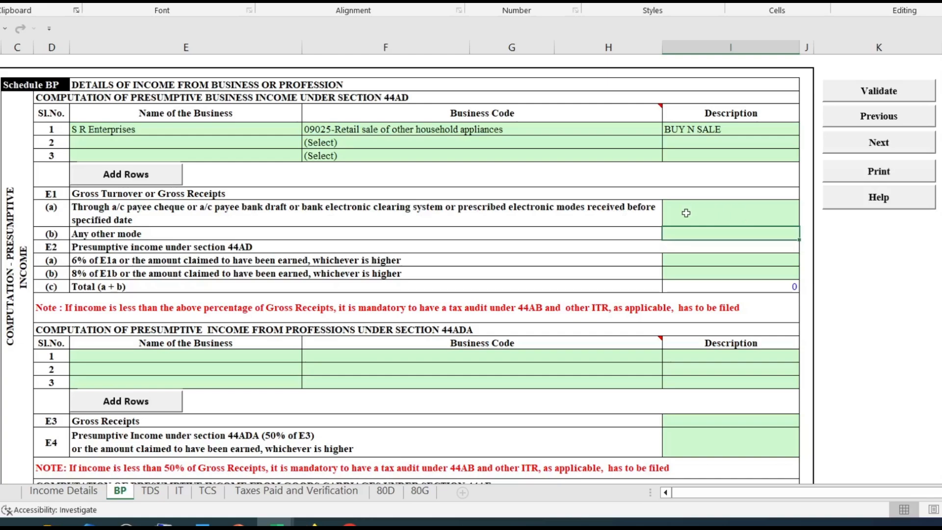
left_click(740, 216)
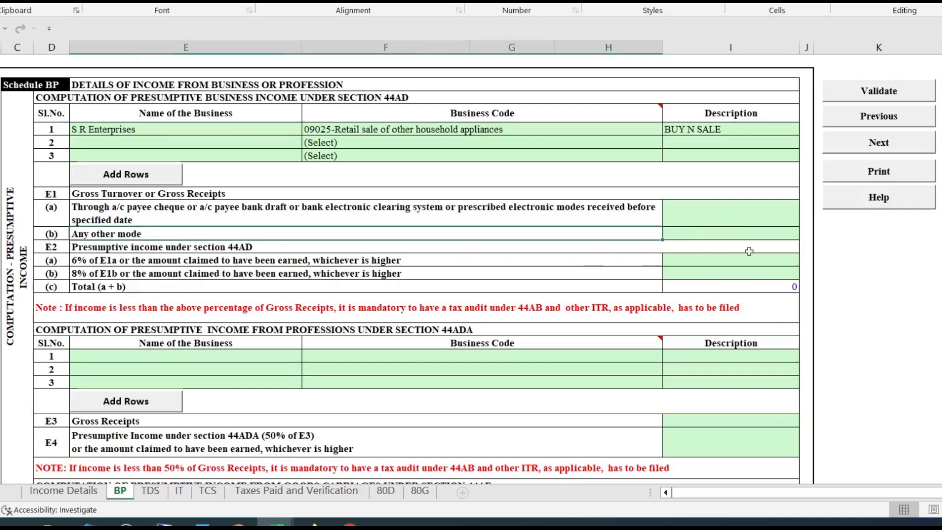
left_click(734, 233)
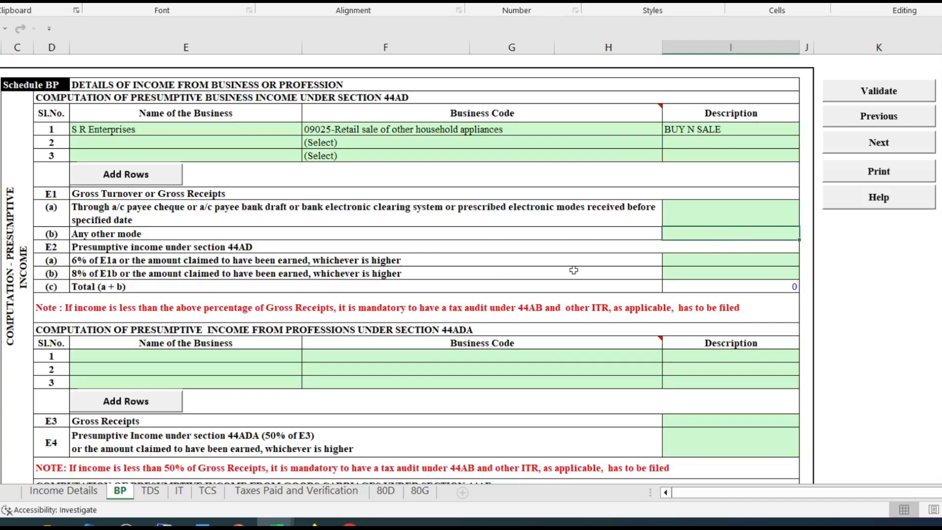
left_click(717, 210)
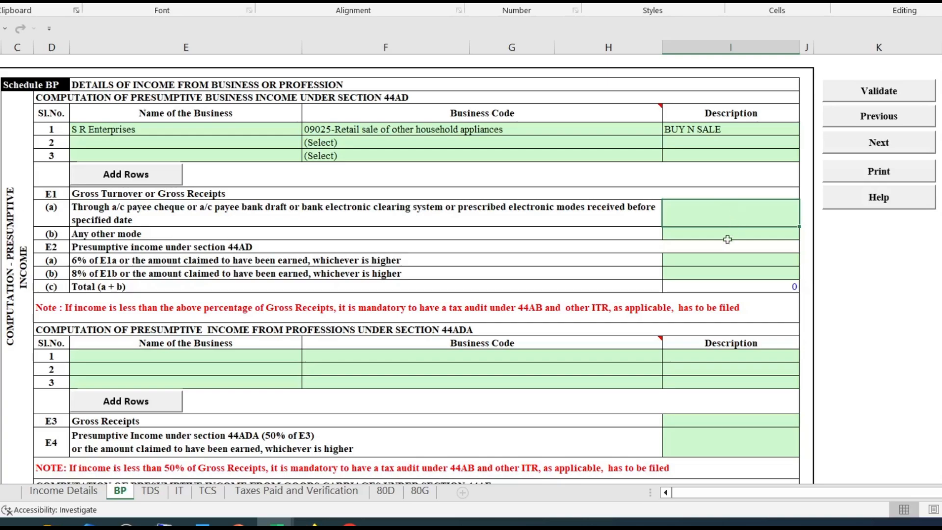
left_click(723, 233)
left_click(734, 213)
left_click(738, 234)
Step: Enter gross turnover of 2500000 received through bank or electronic modes and 300000 through any other mode in E1
left_click(739, 213)
type("2500000")
key("Return")
left_click(736, 233)
type("300000")
key("Return")
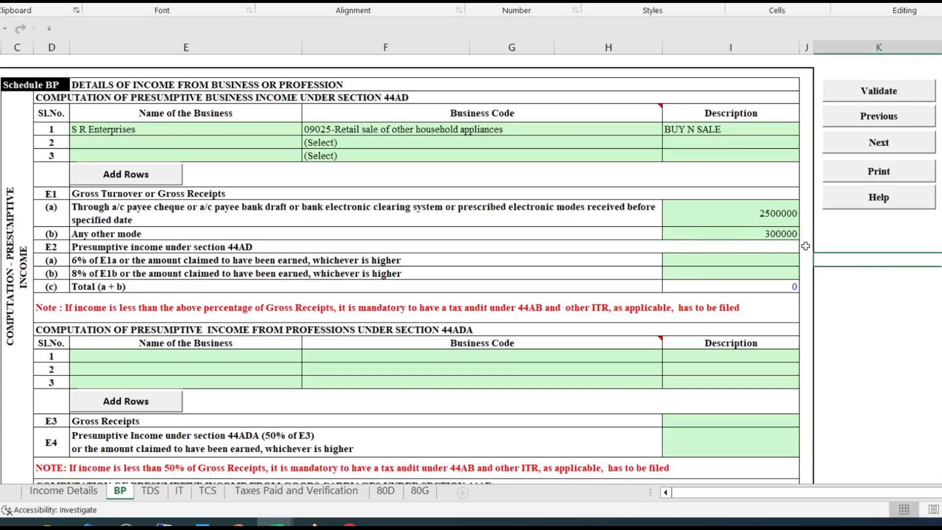
Step: Compare the E1 turnover entries with the 6% presumptive income field in E2
left_click(768, 209)
left_click(789, 234)
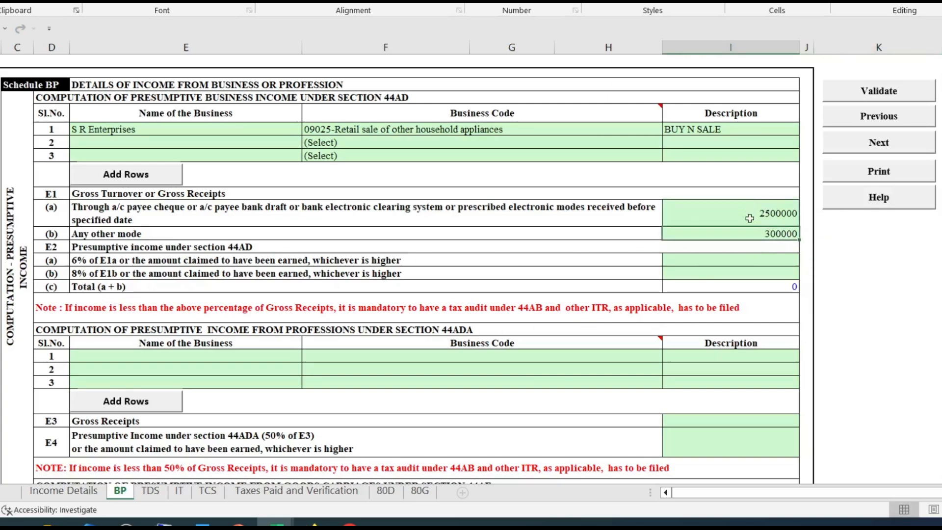
left_click(770, 260)
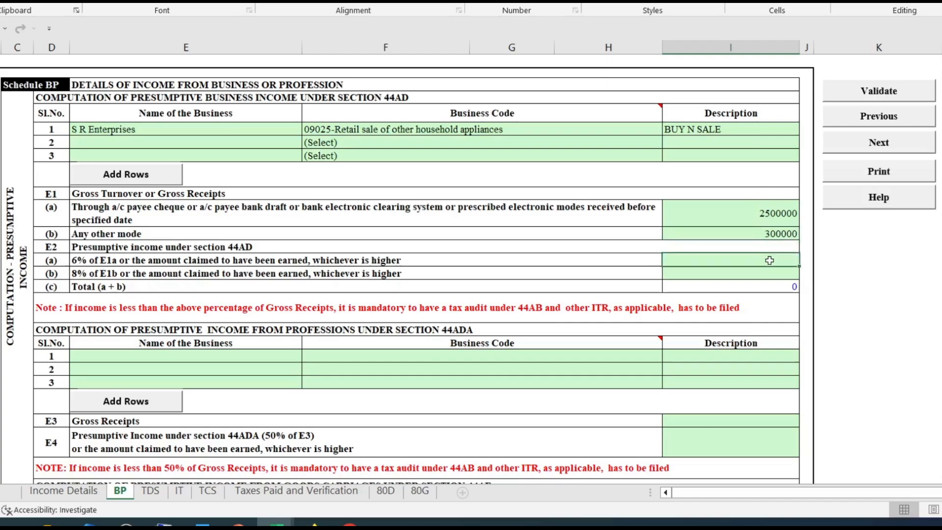
left_click(661, 214)
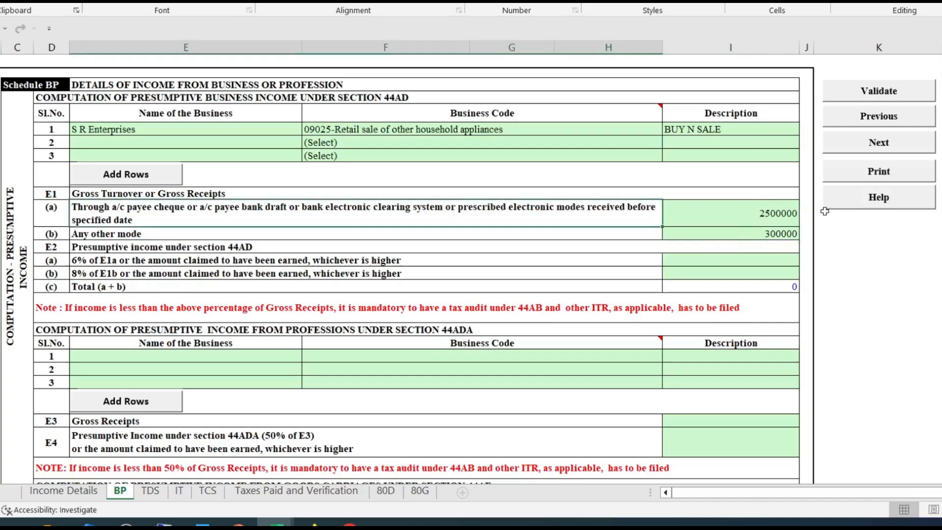
left_click(748, 261)
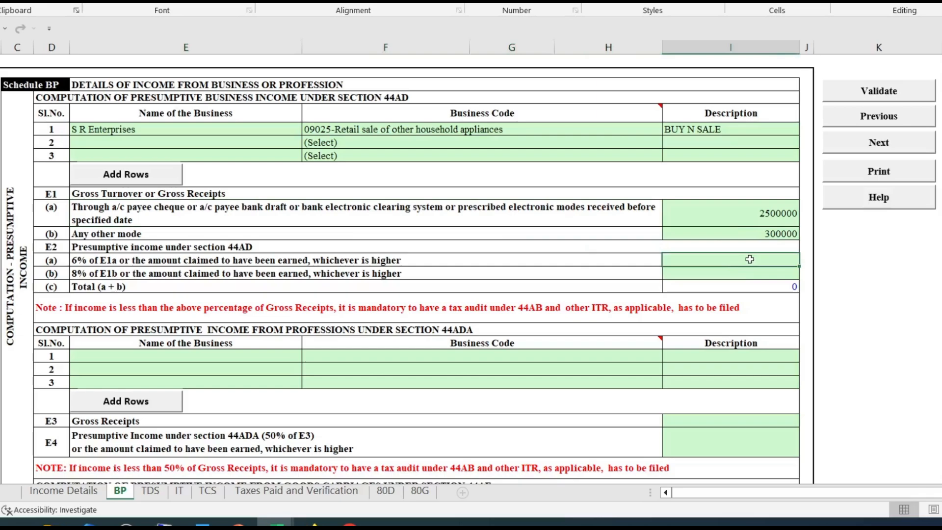
left_click(768, 210)
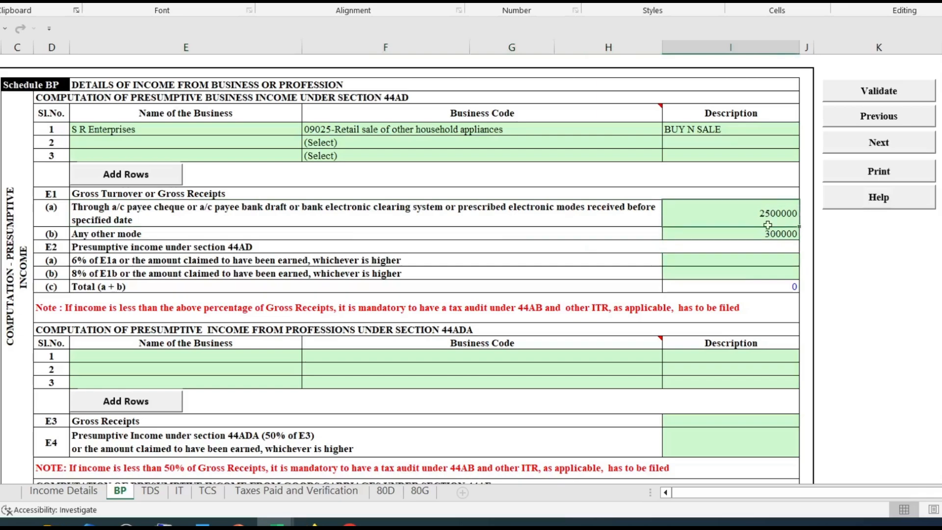
left_click(766, 261)
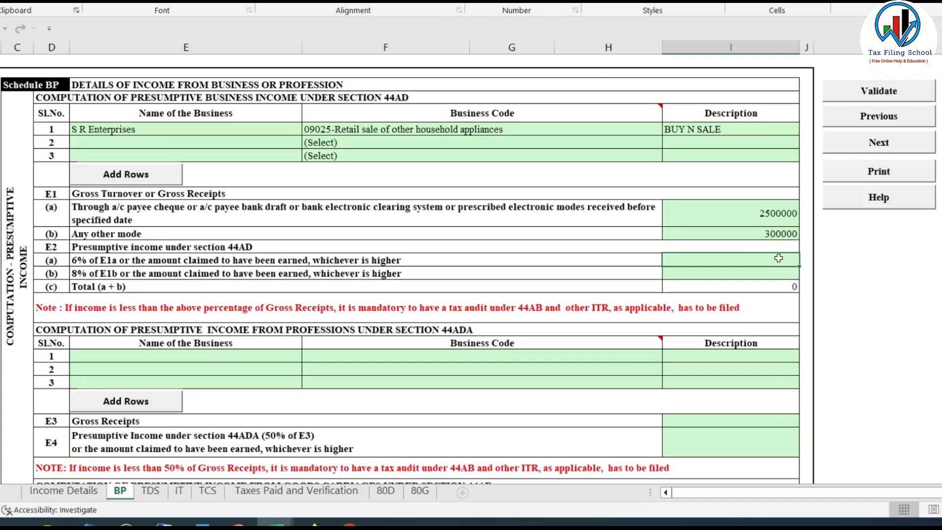
Step: Enter the 44AD presumptive income in E2 as 250000 for the 6% amount and 50000 for the 8% amount
left_click(782, 234)
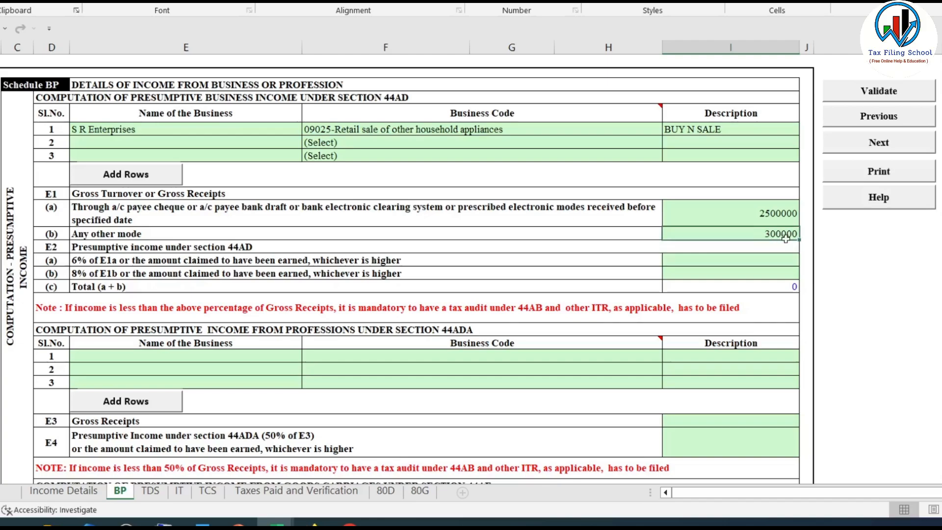
key("Return")
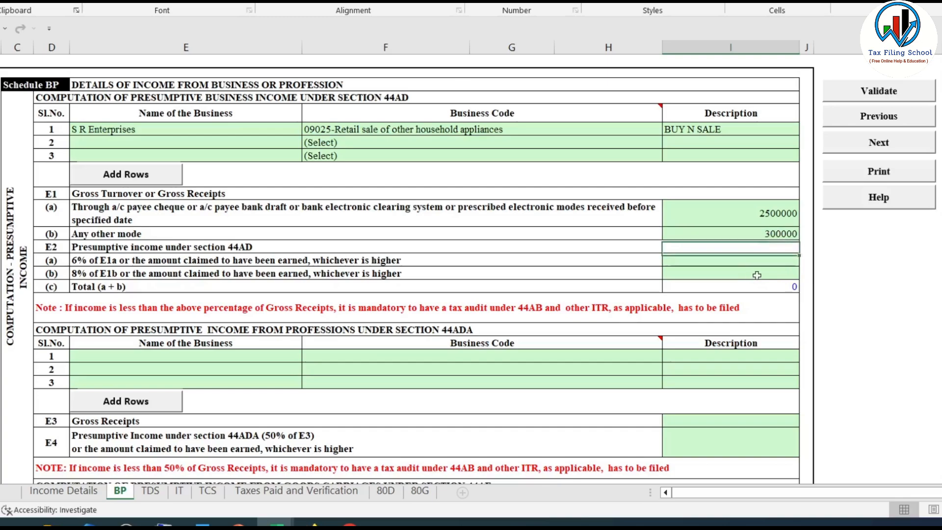
left_click(762, 273)
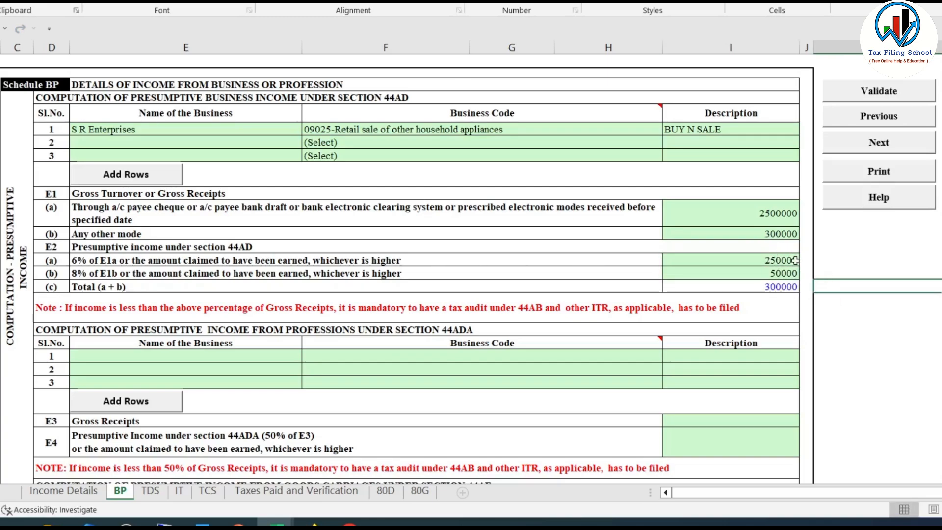
left_click(779, 289)
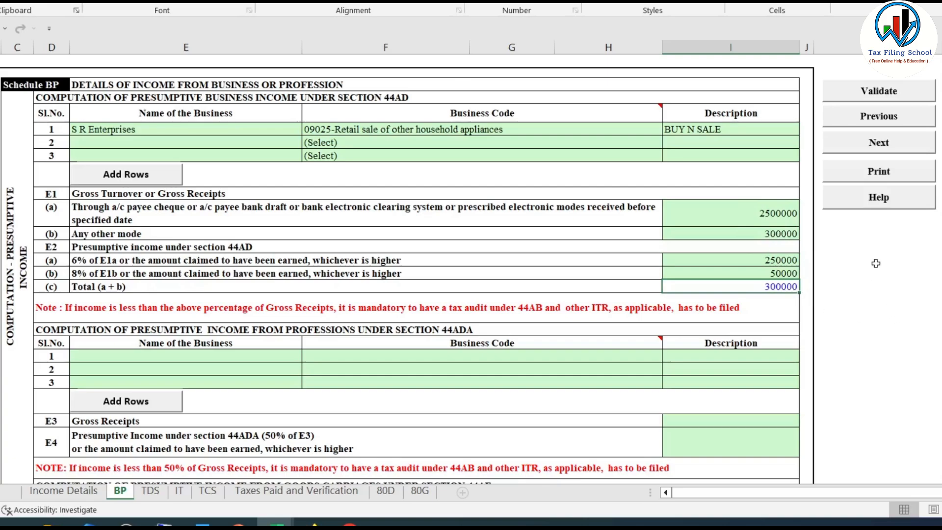
Step: Enter S R CONSULTANCY as the business name in the first row of the 44ADA professions table
scroll(876, 271, "down", 1)
scroll(875, 263, "down", 1)
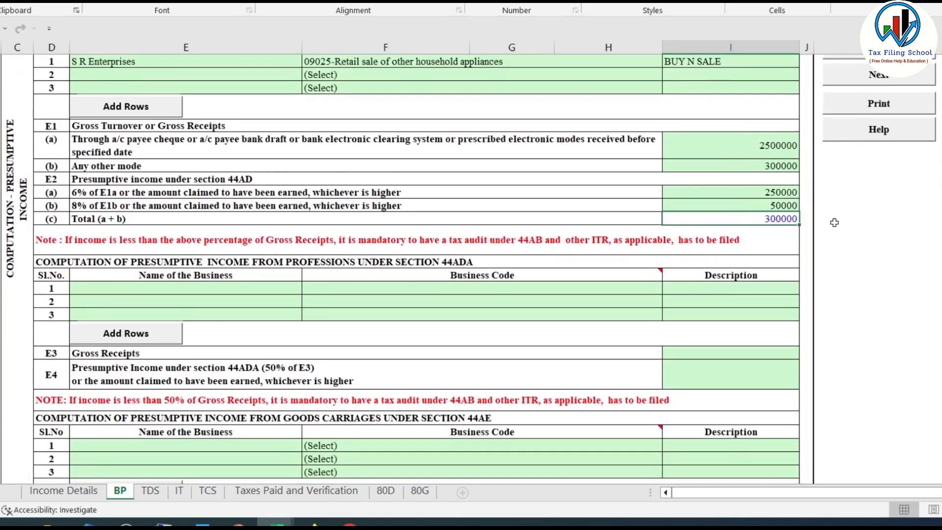
scroll(840, 221, "down", 3)
scroll(841, 222, "down", 1)
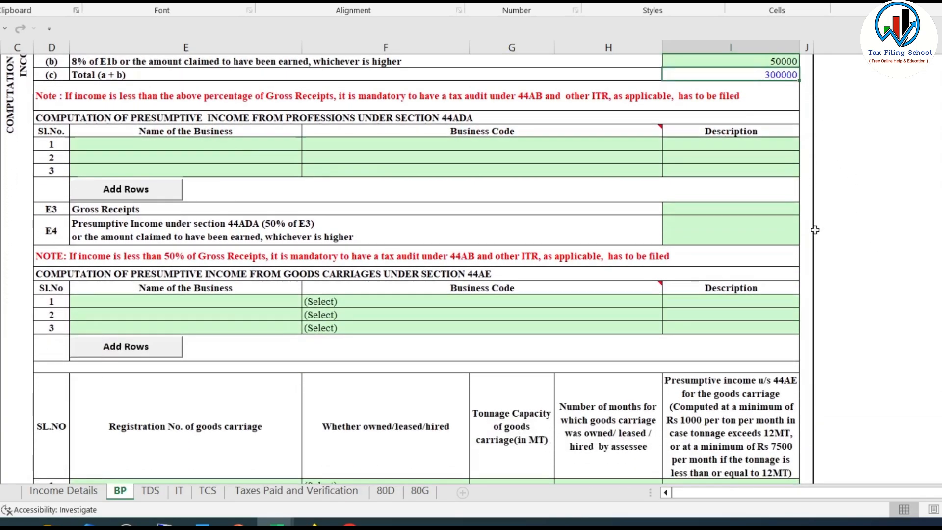
left_click(167, 117)
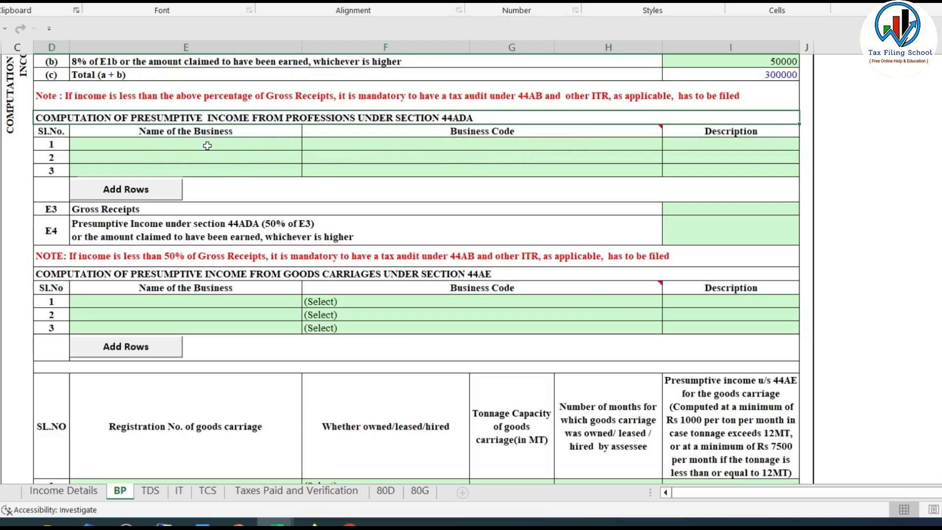
left_click(440, 148)
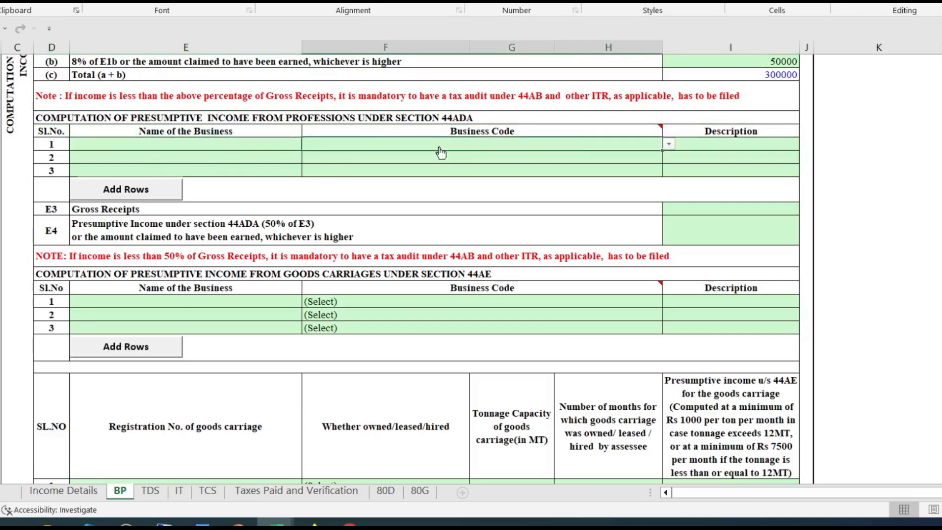
left_click(723, 144)
left_click(236, 145)
type("S R ")
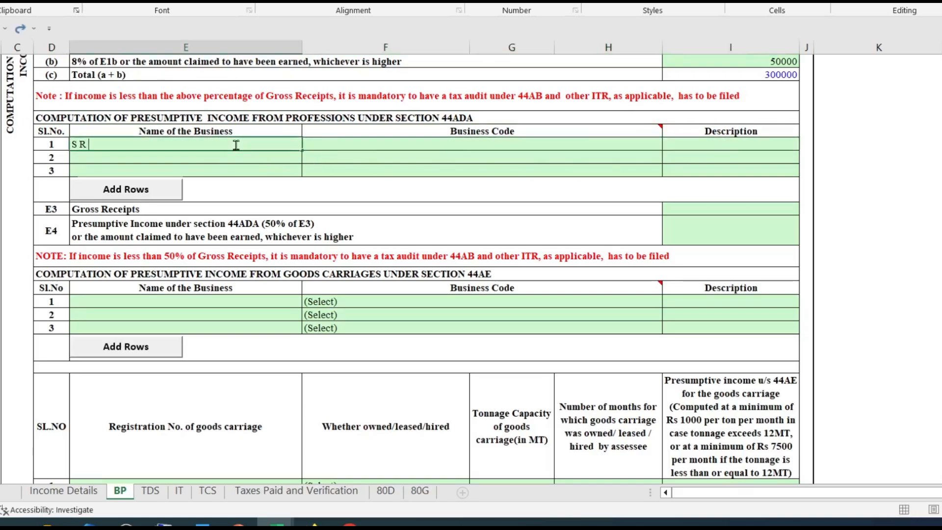
type("CONSULTANCY")
Step: Set the first 44ADA row's business code to 16003-Tax consultancy and its description to Income Tax
left_click(474, 147)
left_click(669, 144)
left_click(344, 196)
left_click(736, 145)
type("Income ")
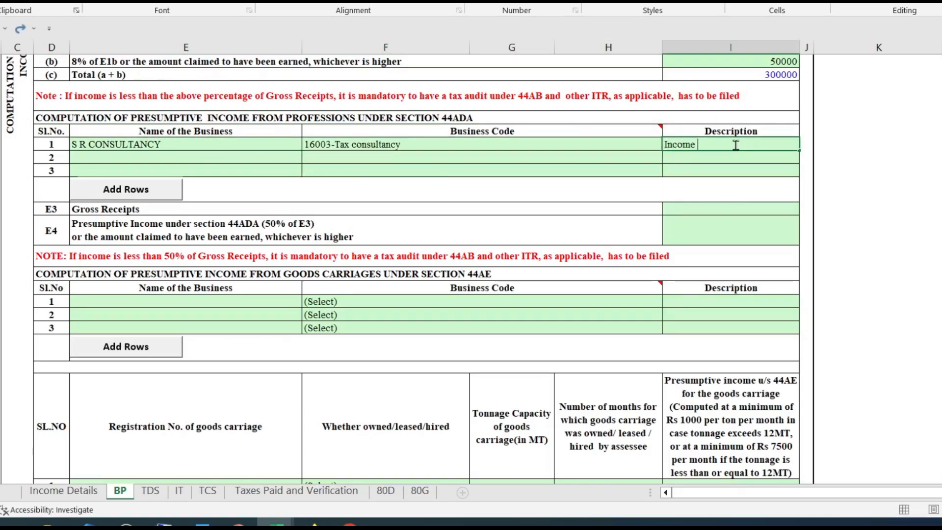
type("Tax")
key("Return")
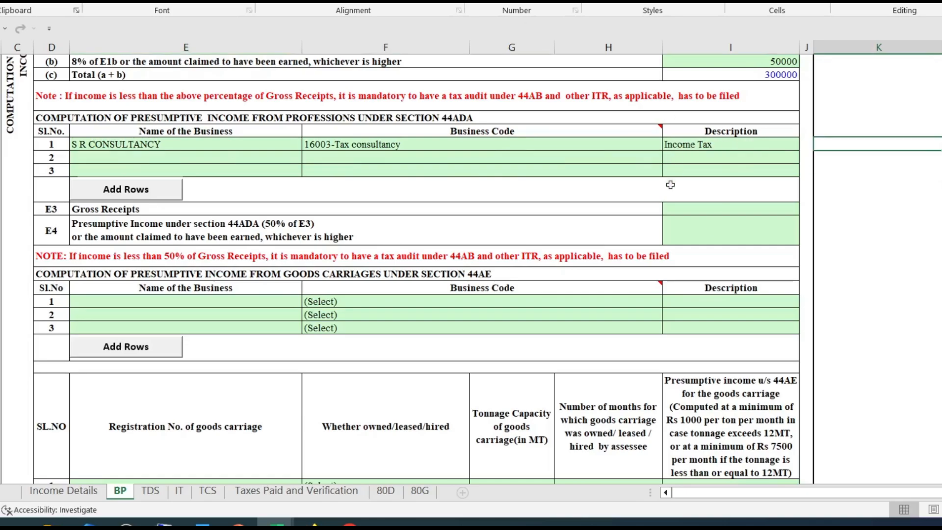
Step: Enter gross receipts of 1000000 from the profession in E3 of the 44ADA section
left_click(182, 156)
left_click(222, 171)
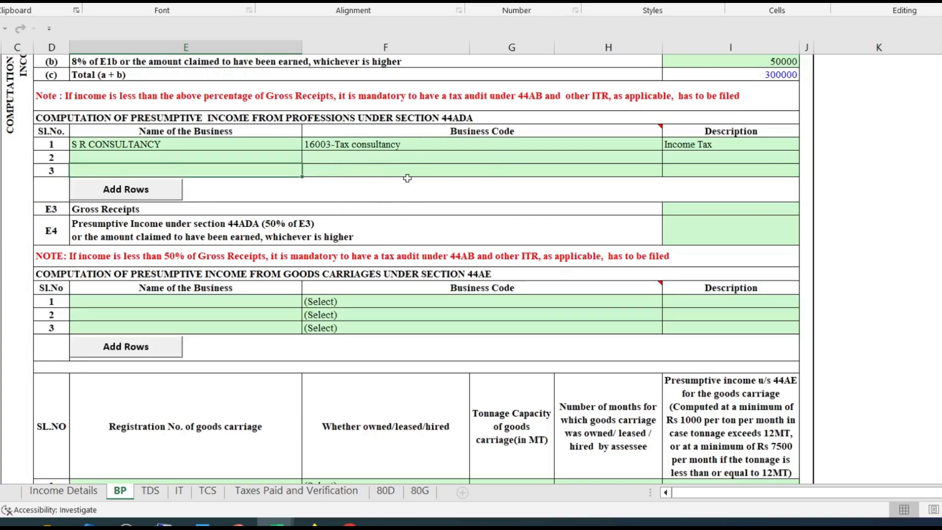
scroll(289, 172, "down", 1)
left_click(731, 152)
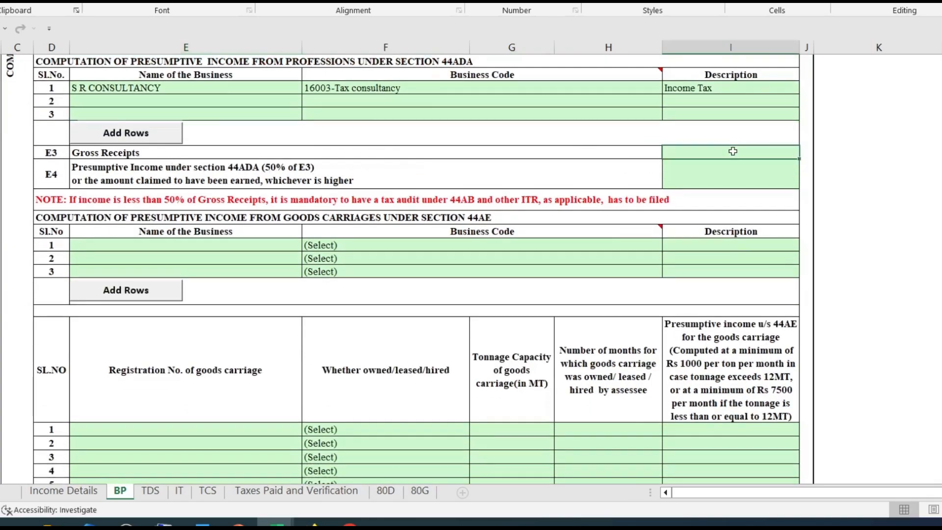
left_click(717, 173)
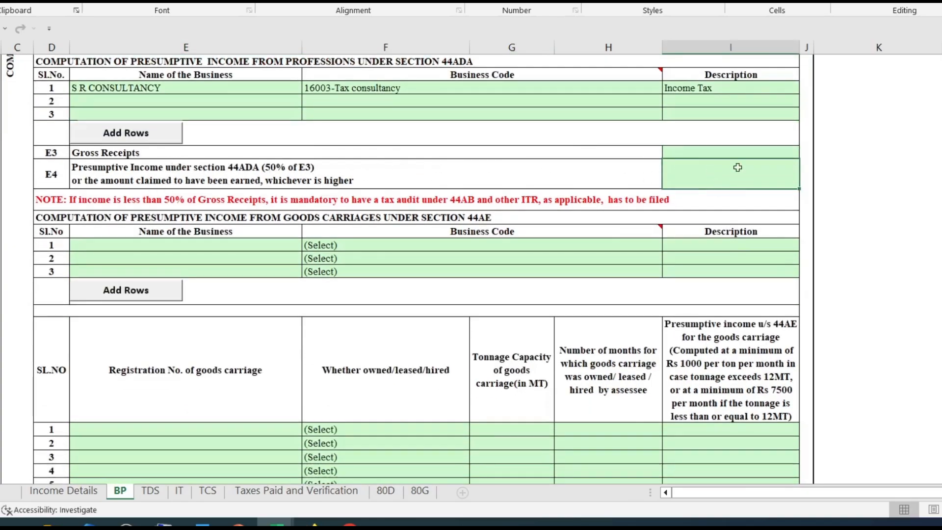
left_click(736, 154)
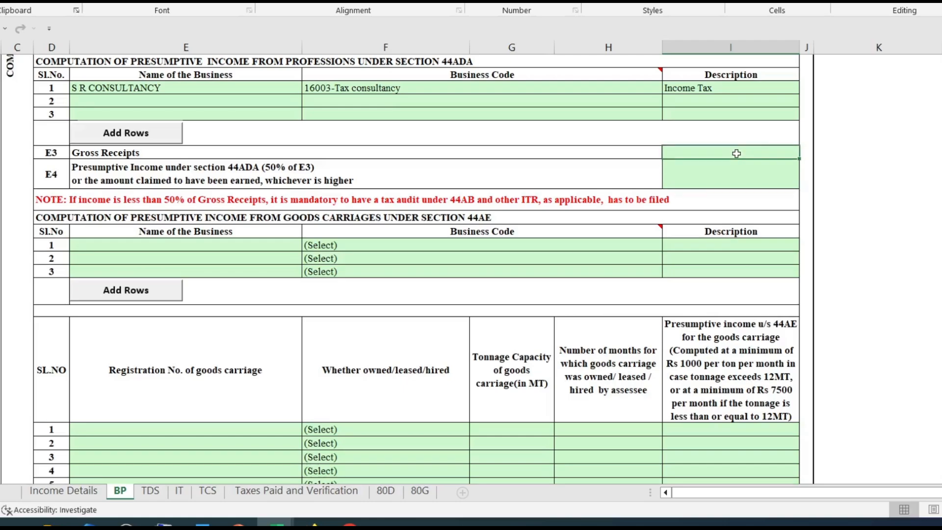
type("1000000")
key("Return")
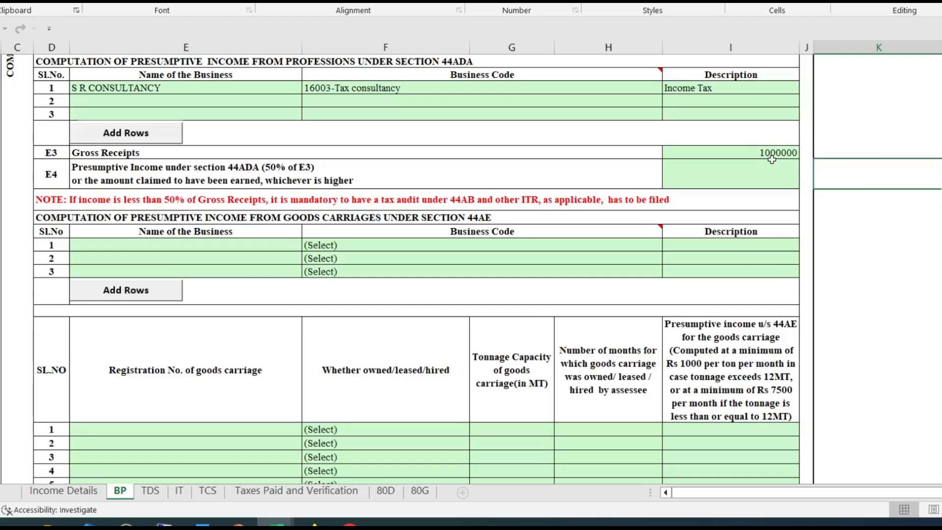
Step: Enter 550000 as the presumptive income under section 44ADA in E4
left_click(763, 174)
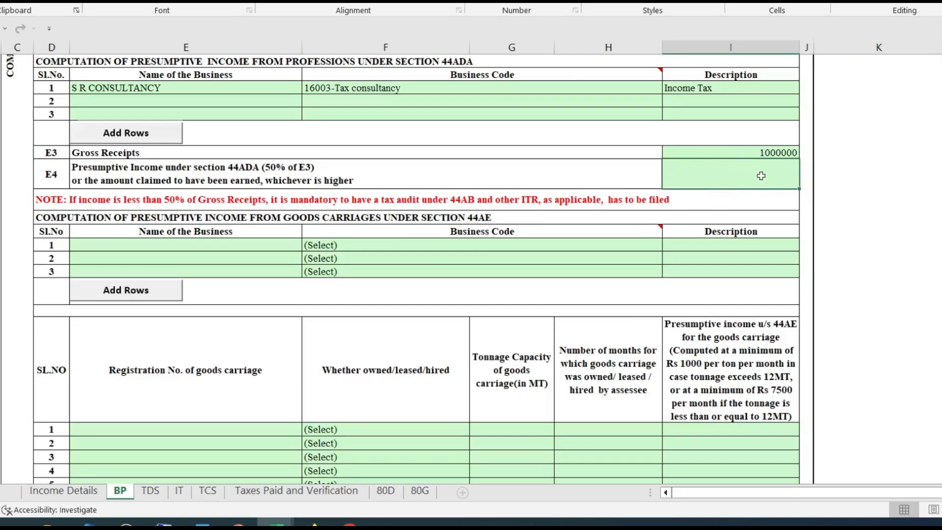
type("5")
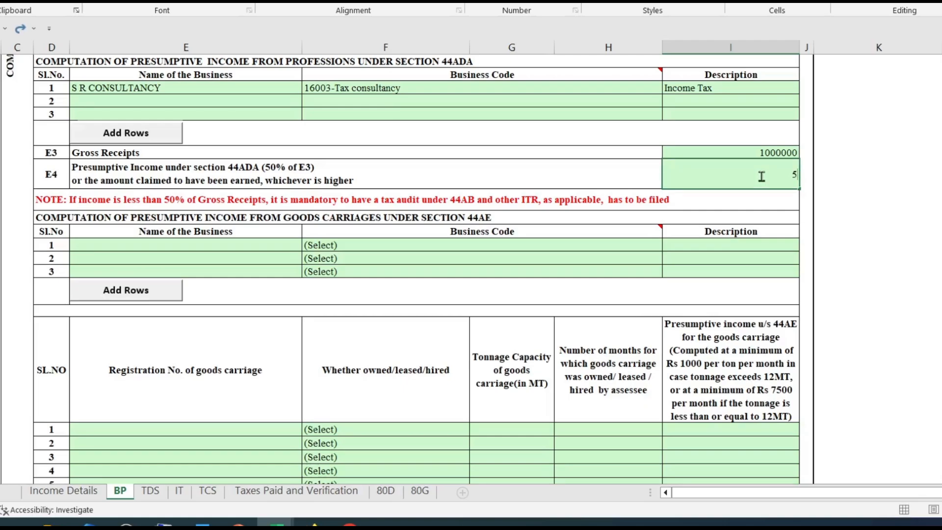
type("50000")
left_click(882, 195)
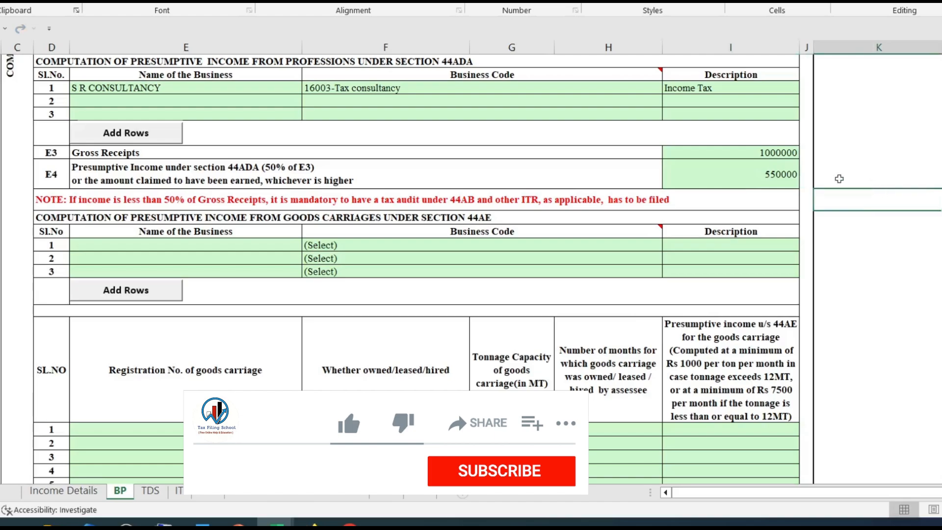
left_click(779, 176)
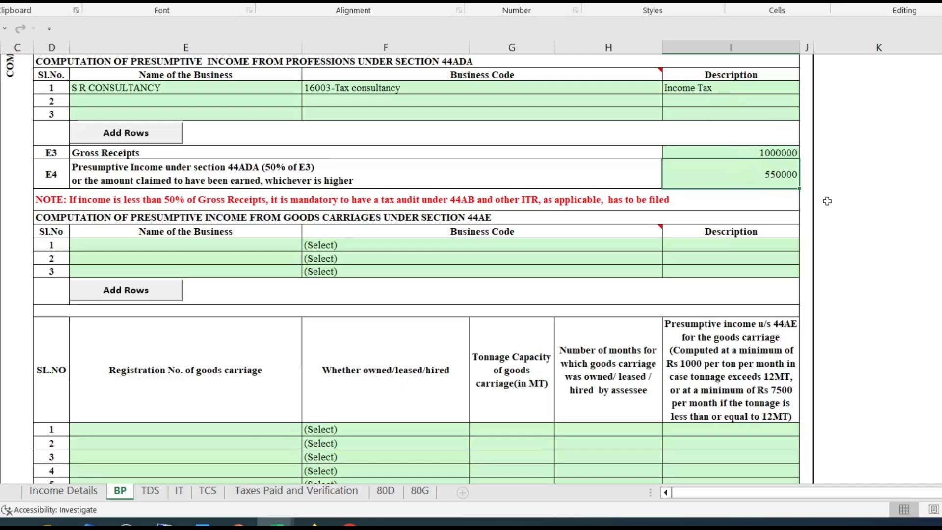
Step: Examine the 44AE goods carriage tables, the E6 partners' salary field and the E8 income chargeable under business or profession
scroll(814, 164, "down", 2)
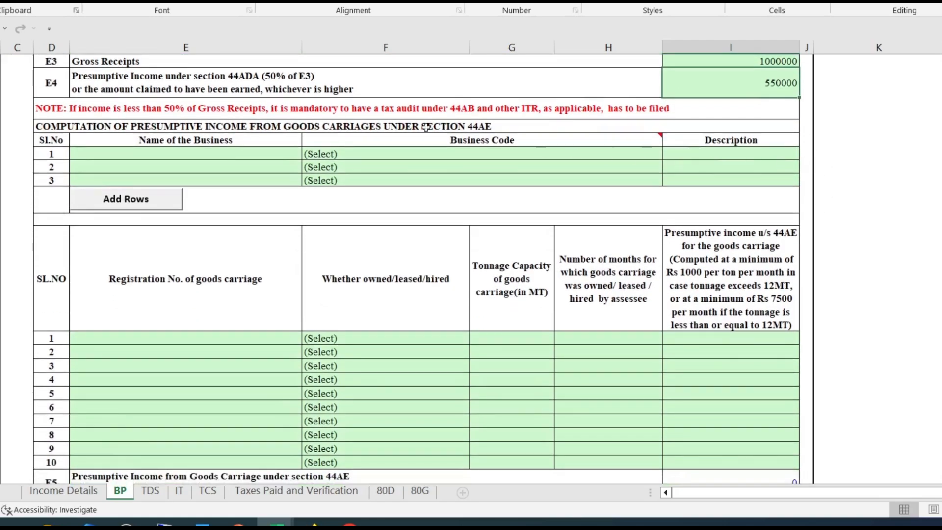
left_click(462, 126)
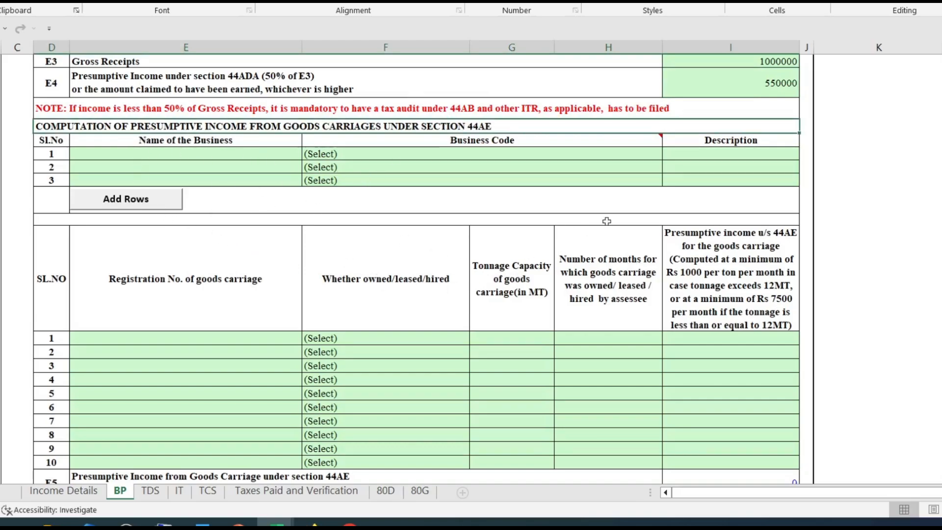
scroll(607, 221, "down", 1)
scroll(526, 301, "up", 1)
scroll(641, 148, "down", 2)
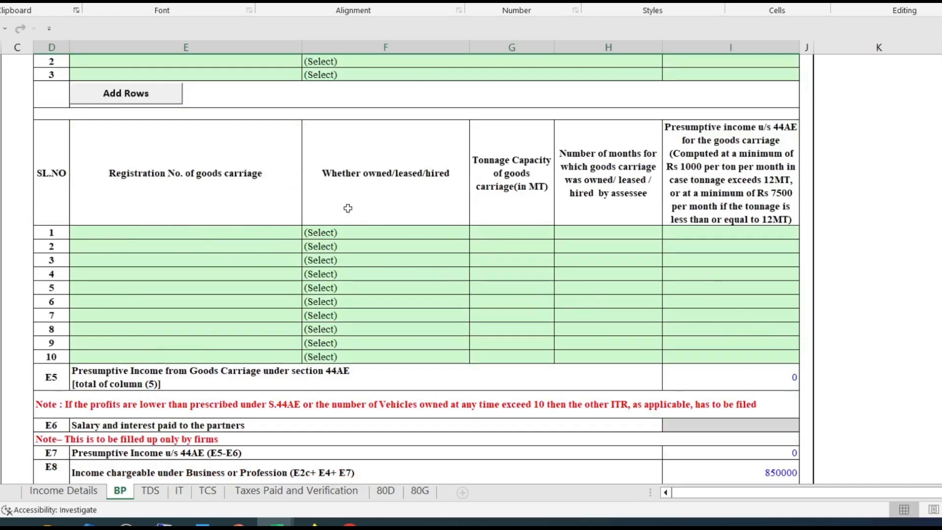
scroll(504, 235, "down", 6)
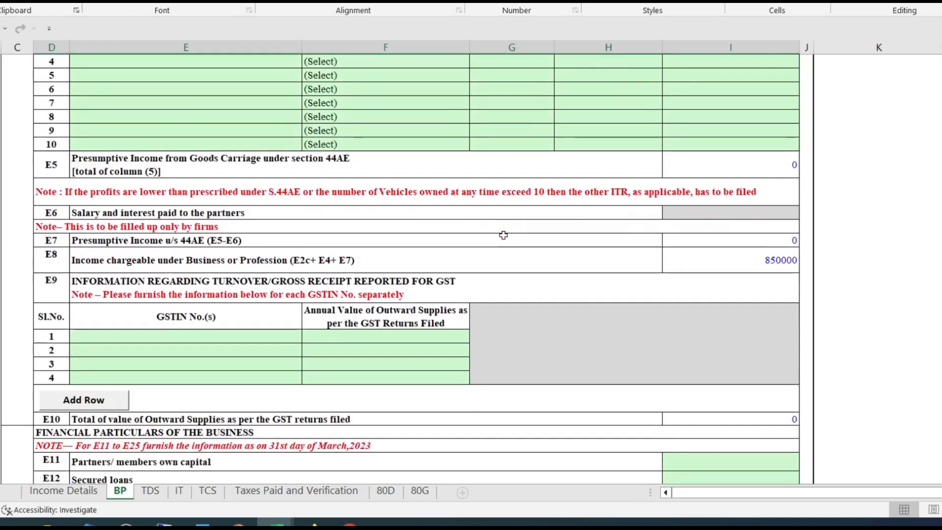
scroll(504, 235, "down", 1)
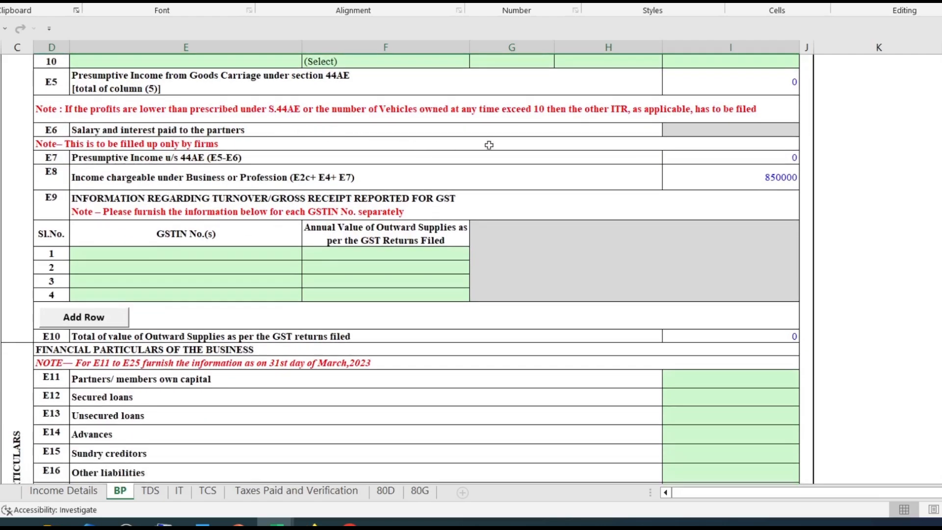
left_click(766, 131)
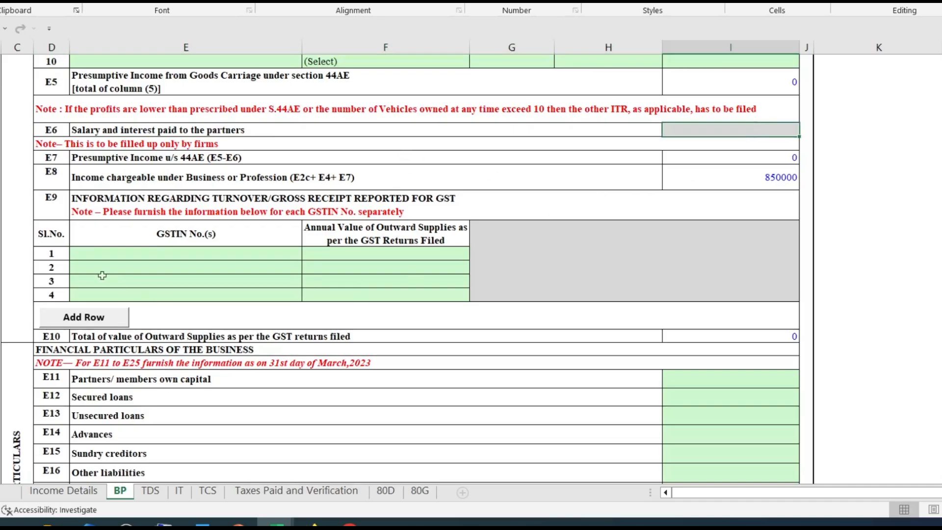
scroll(268, 167, "down", 1)
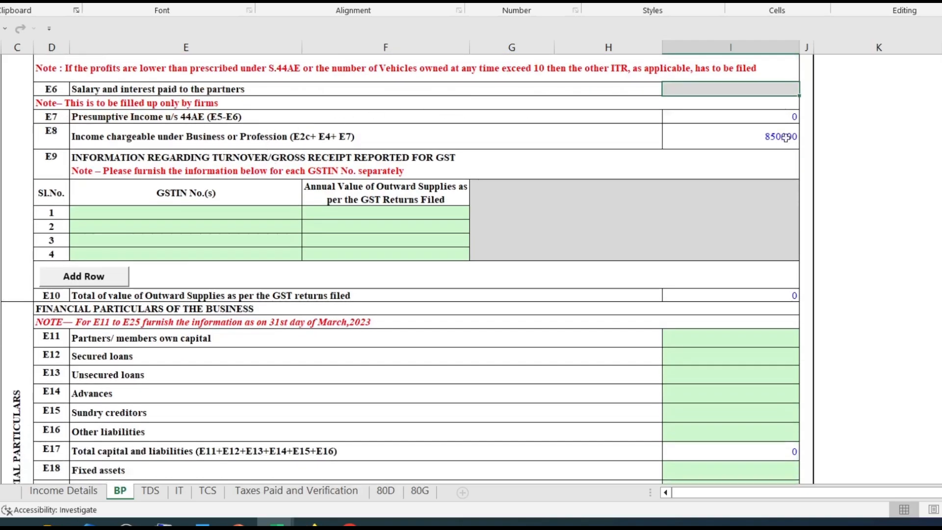
left_click(783, 137)
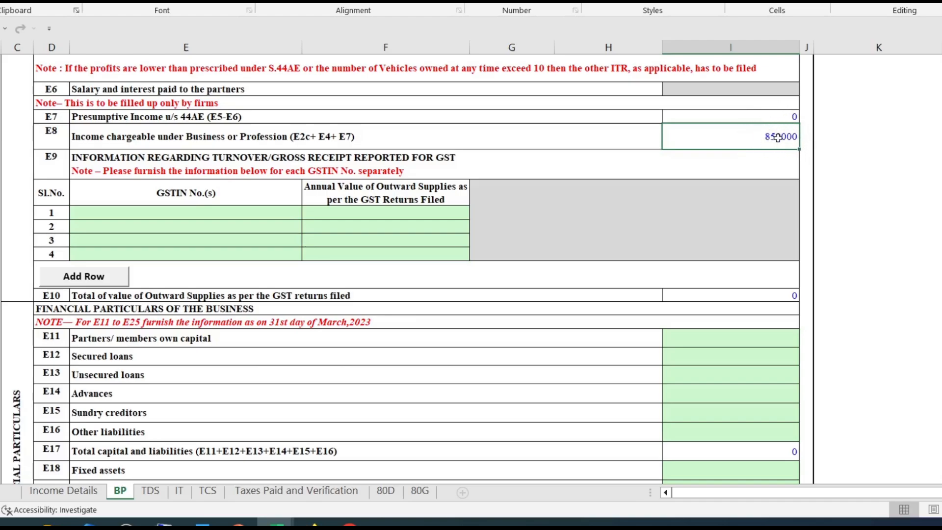
Step: Examine the GSTIN and annual outward supplies fields in the E9 GST turnover table
scroll(428, 226, "down", 1)
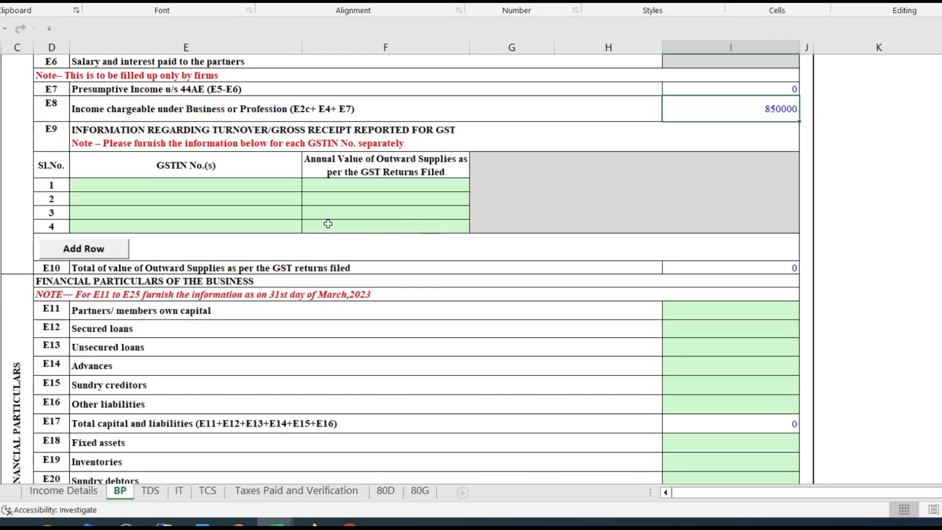
left_click(199, 185)
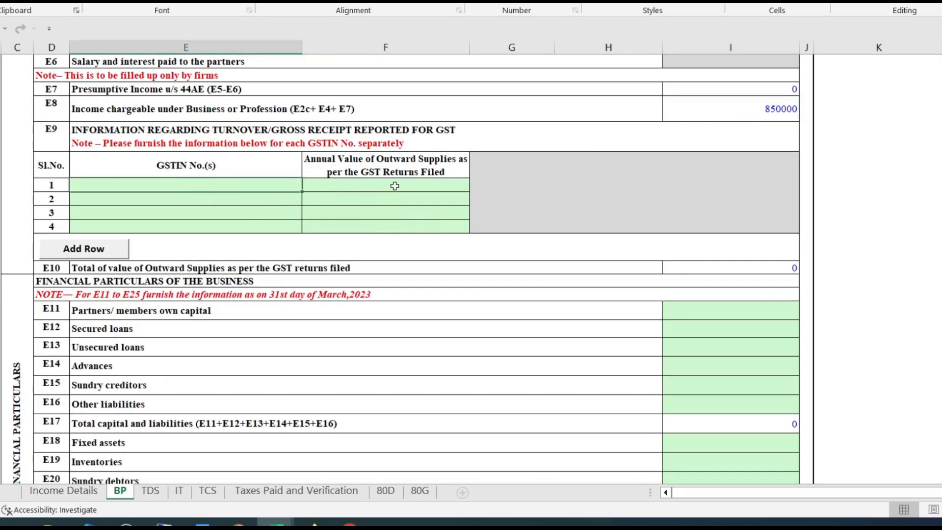
left_click(395, 186)
left_click(199, 187)
left_click(390, 188)
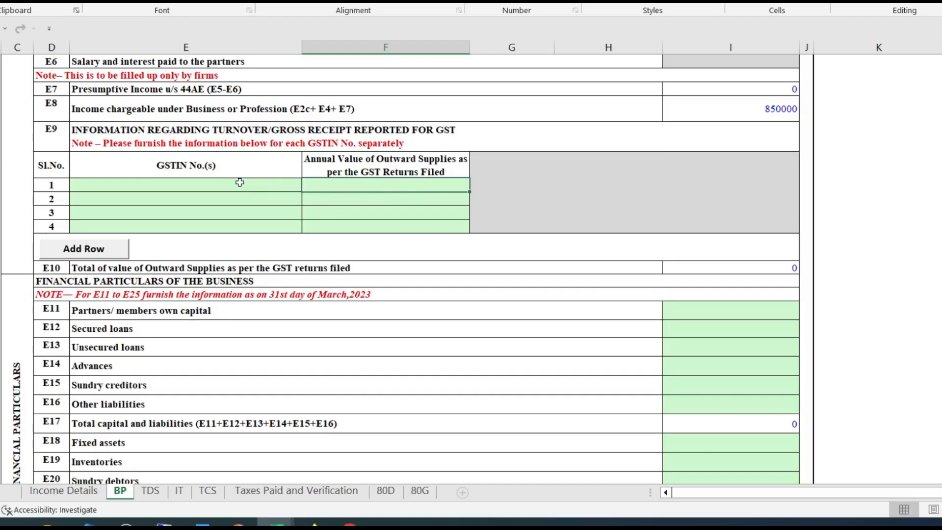
Step: Review the Financial Particulars fields E11 to E25, including sundry creditors in E15 and the note on mandatory fields
scroll(241, 183, "up", 1)
scroll(518, 256, "down", 2)
scroll(518, 255, "down", 2)
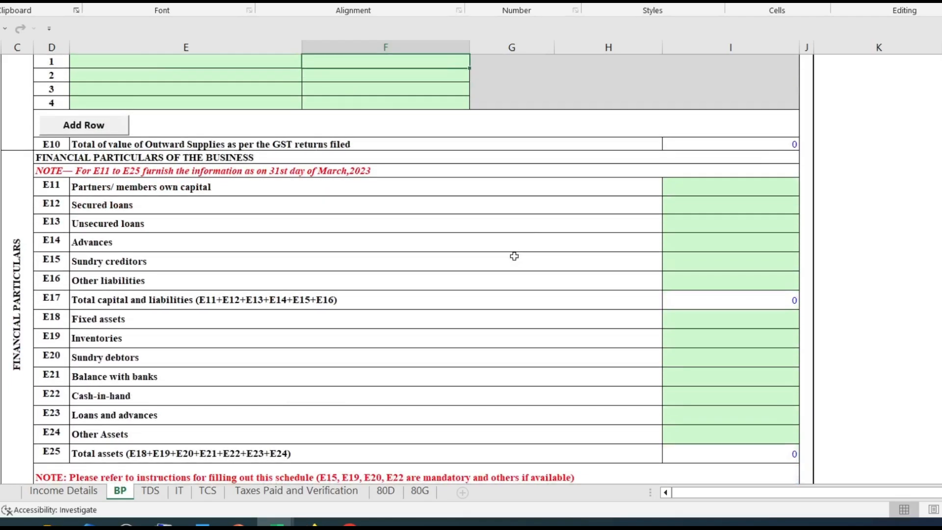
scroll(216, 209, "down", 1)
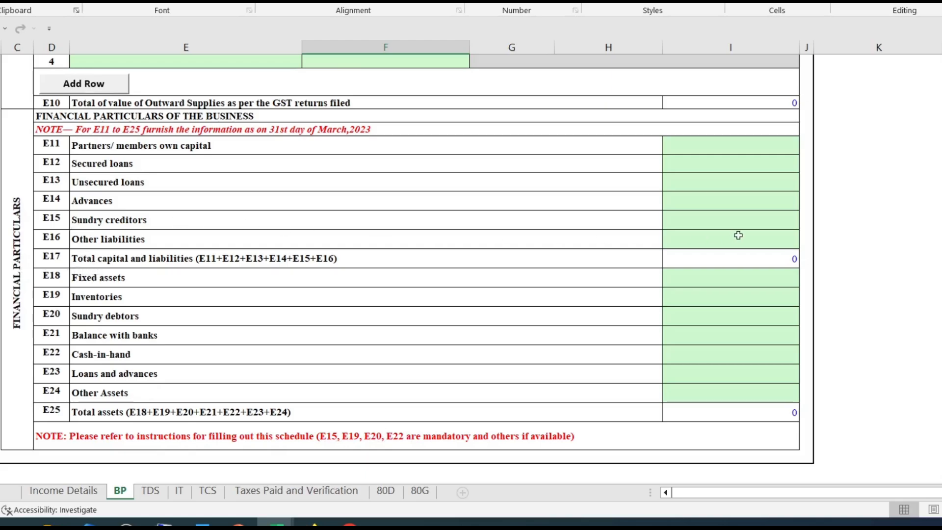
left_click(728, 221)
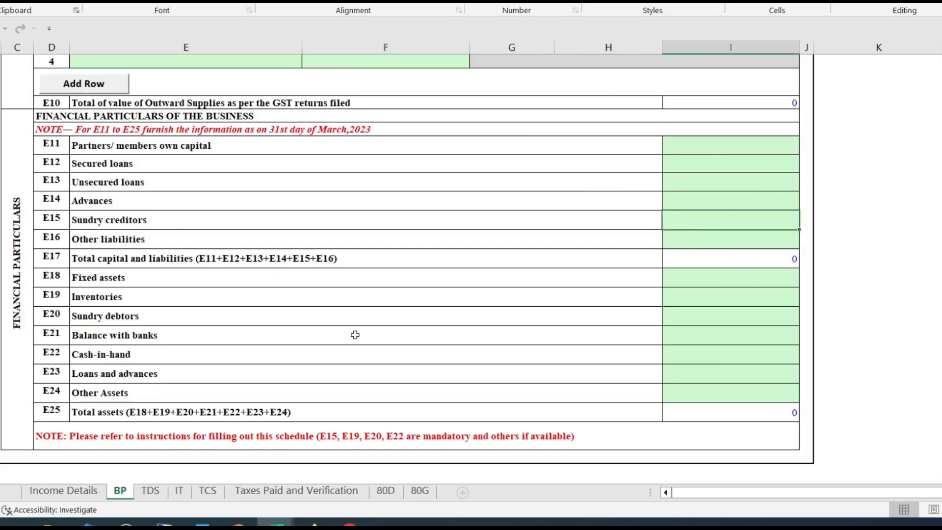
Step: Look up the creditors, debtors, stock and cash figures on the computation workbook's FP sheet and return to the ITR-4 workbook
mouse_move(275, 524)
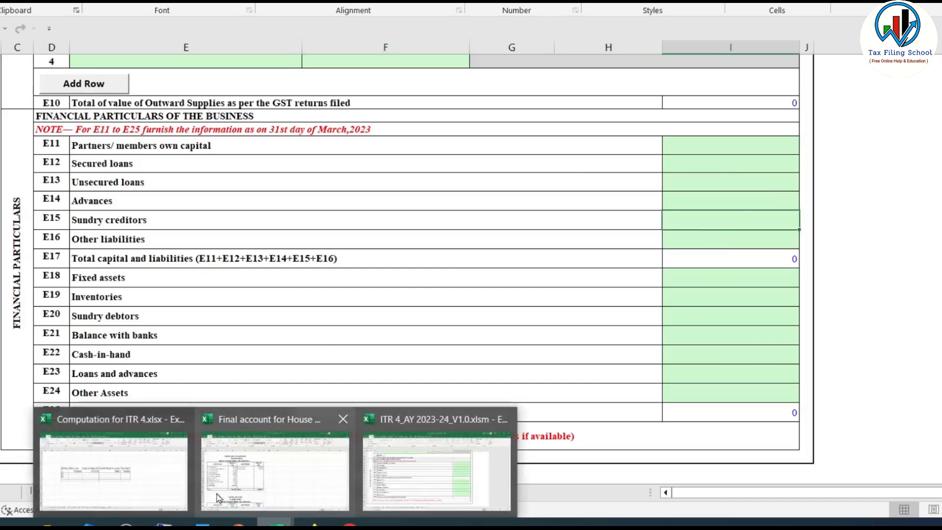
left_click(113, 471)
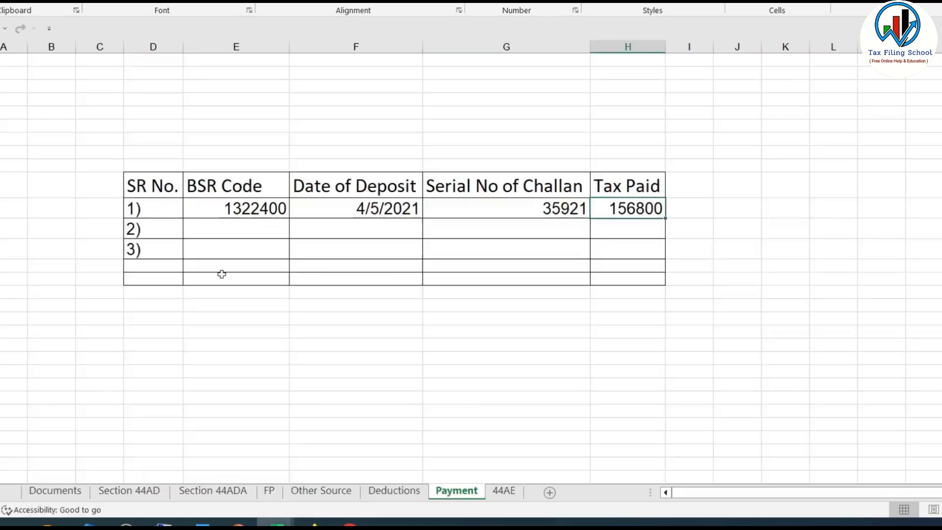
left_click(270, 491)
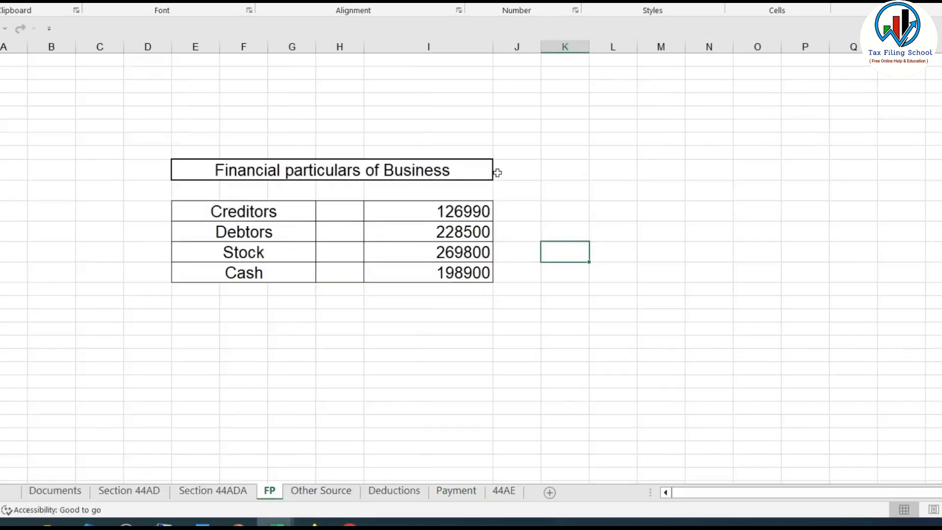
mouse_move(275, 524)
left_click(420, 489)
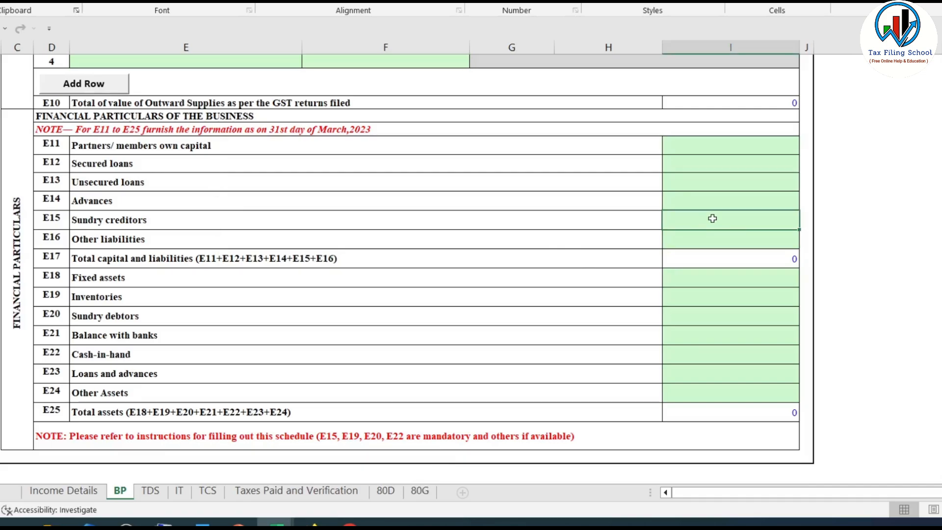
Step: Fill in the financial particulars: sundry creditors 15000, inventories 80000, sundry debtors 25000 and cash-in-hand 30000
type("15000")
left_click(770, 297)
type("80")
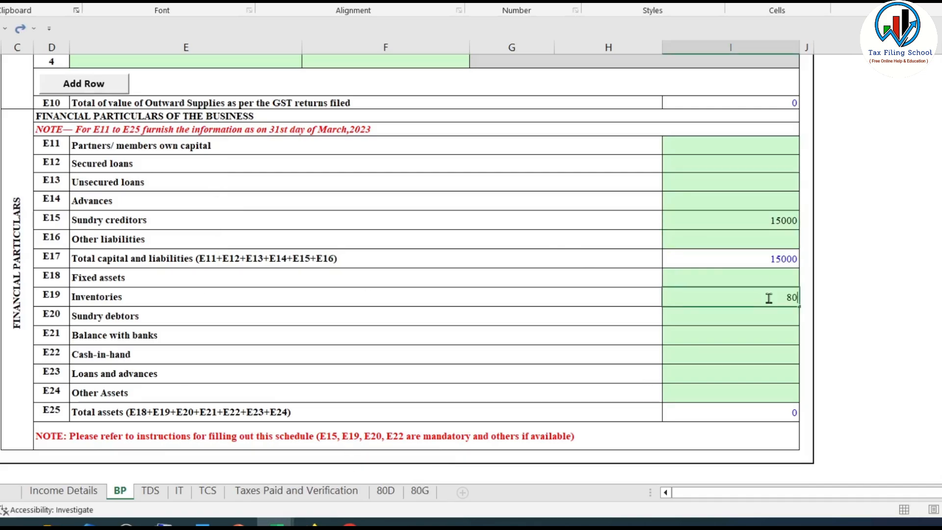
type("000")
left_click(788, 318)
type("25000")
left_click(761, 356)
type("30000")
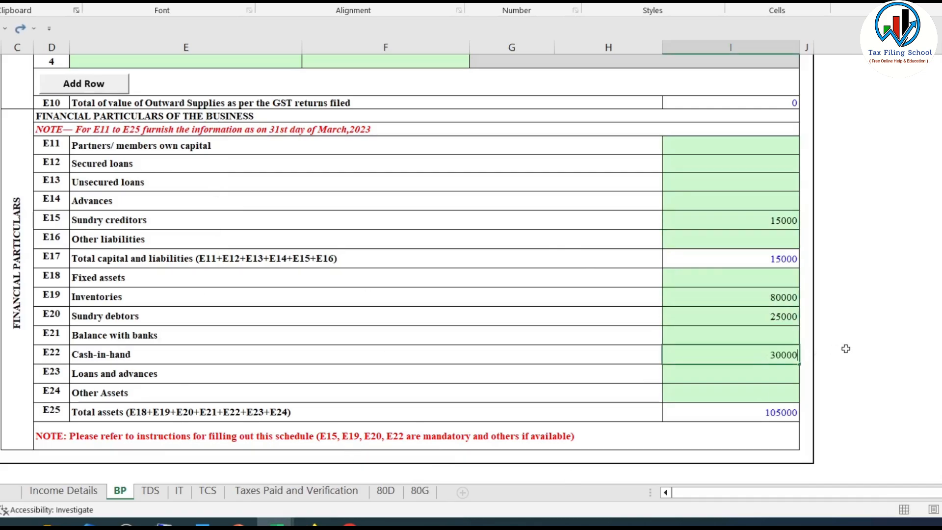
key("Tab")
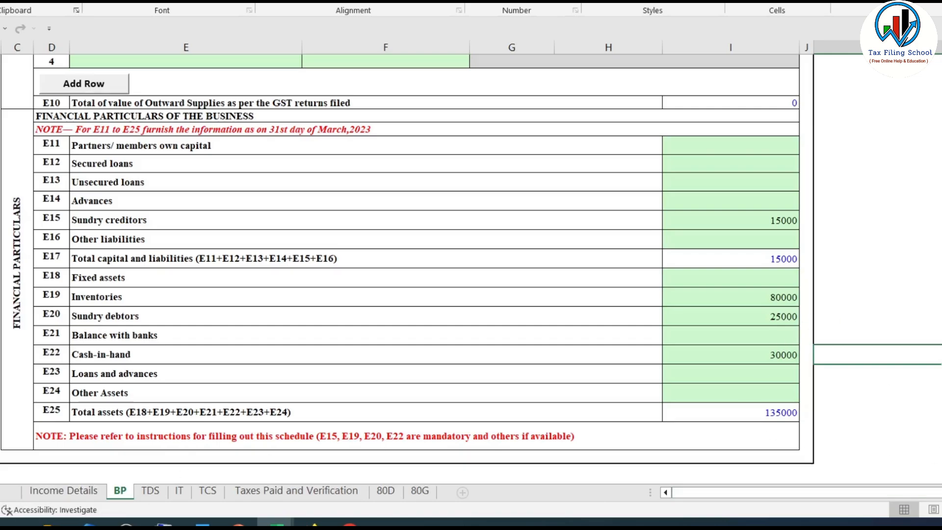
Step: Validate Schedule BP and proceed to the TDS schedule, dismissing the alerts
scroll(407, 265, "up", 10)
left_click(871, 95)
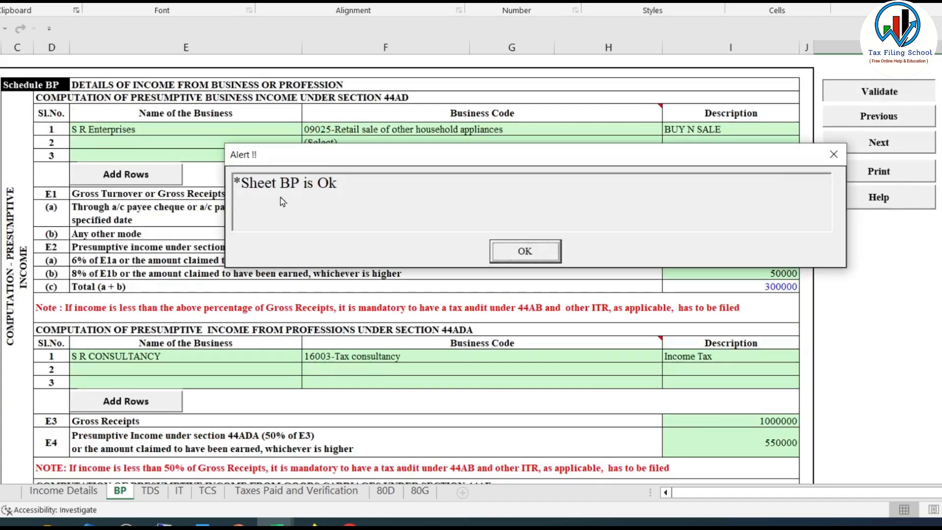
left_click(524, 252)
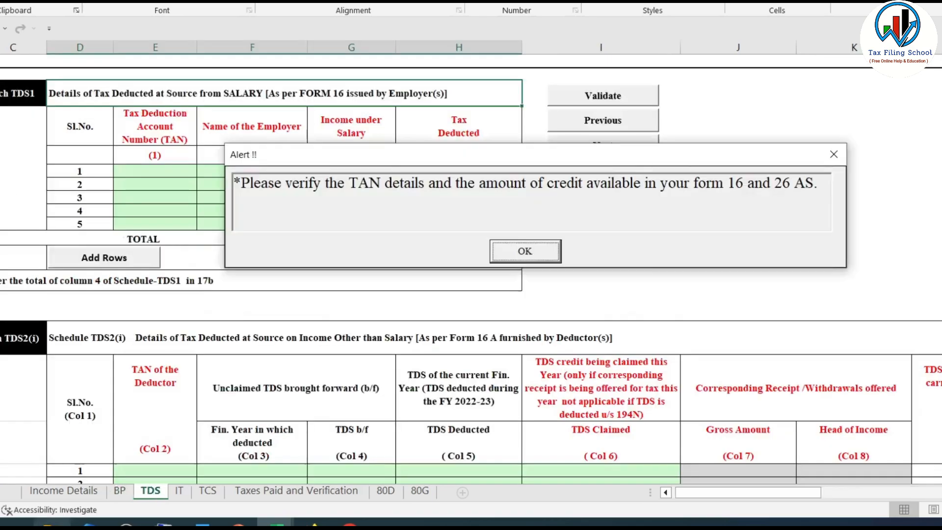
left_click(532, 252)
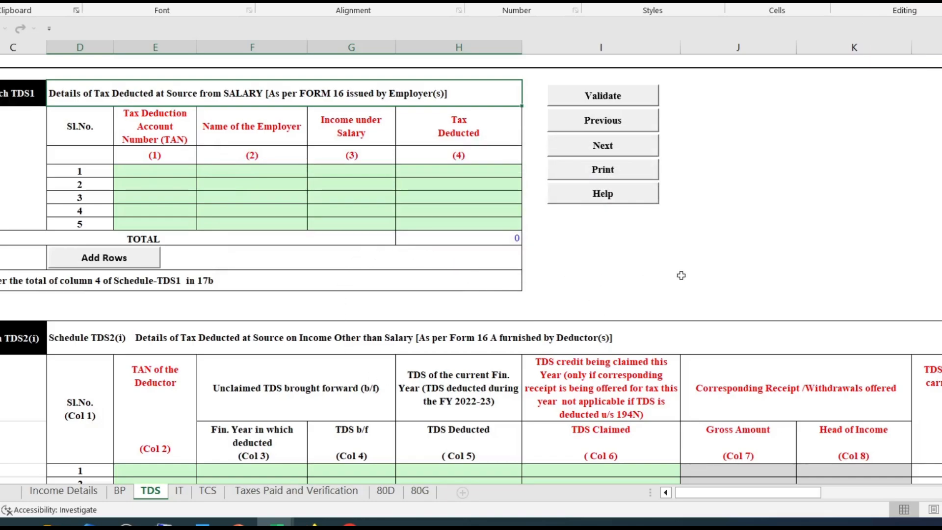
Step: Enter the deductor's TAN and 23000 as the current-year TDS deducted in row 1 of Schedule TDS2(i)
scroll(681, 275, "down", 3)
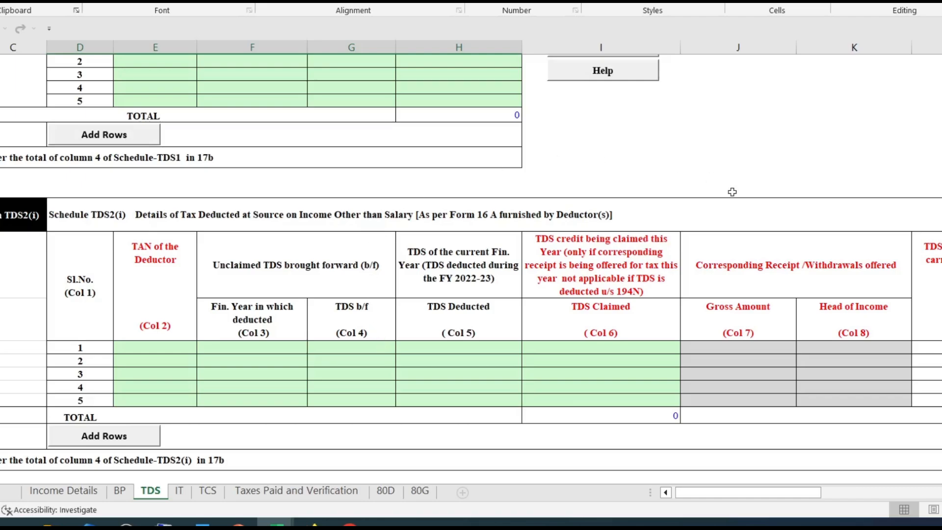
scroll(732, 192, "up", 3)
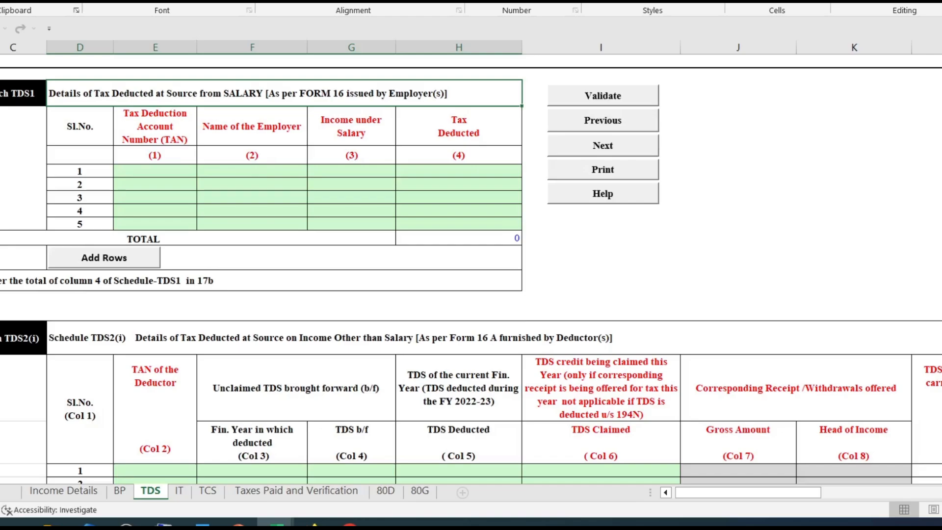
scroll(471, 265, "down", 5)
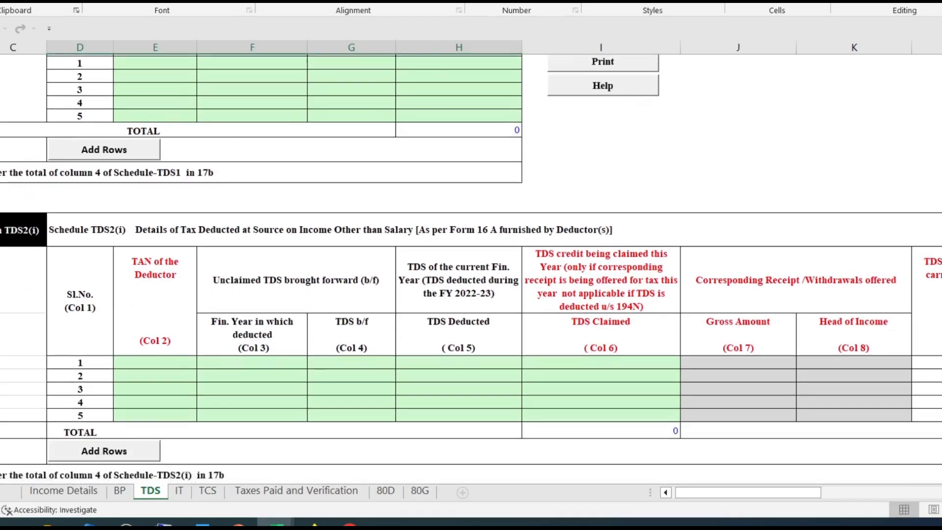
scroll(167, 222, "down", 1)
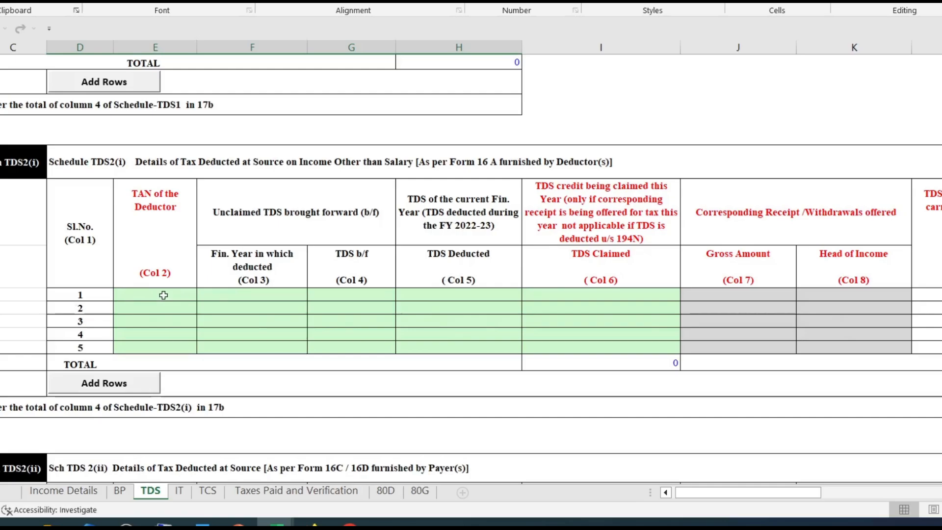
left_click(116, 296)
left_click(221, 296)
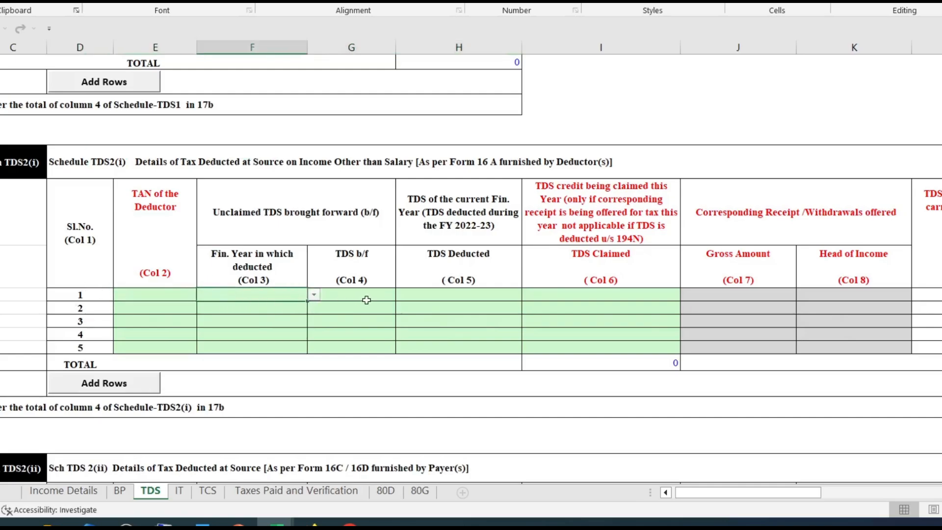
left_click(366, 298)
left_click(458, 298)
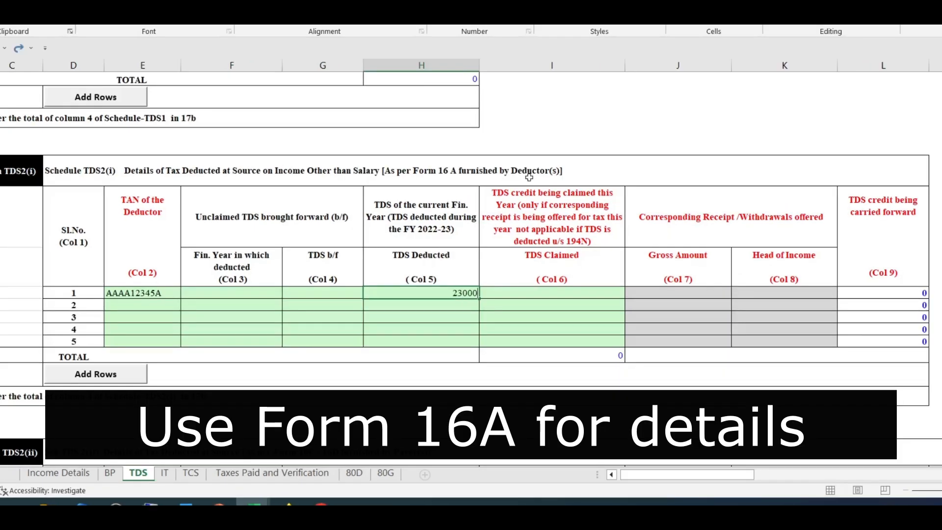
Step: Copy row 1's TDS Deducted amount of 23000 into its TDS Claimed field in Schedule TDS2(i)
left_click(621, 298)
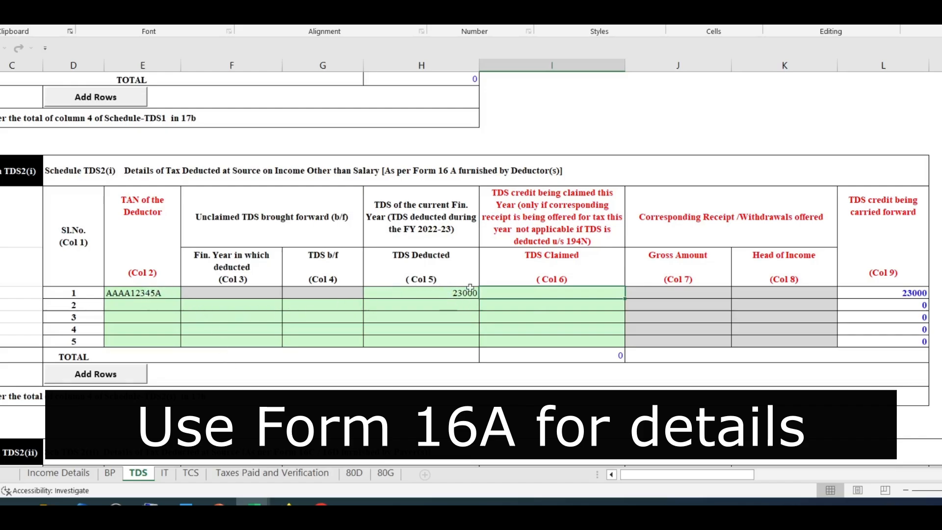
left_click(453, 295)
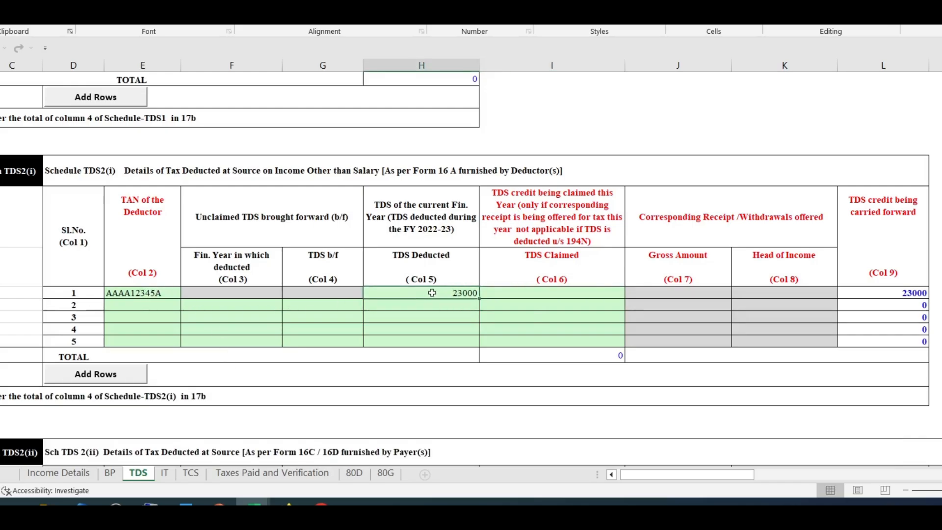
key("ctrl+c")
left_click(589, 293)
key("ctrl+v")
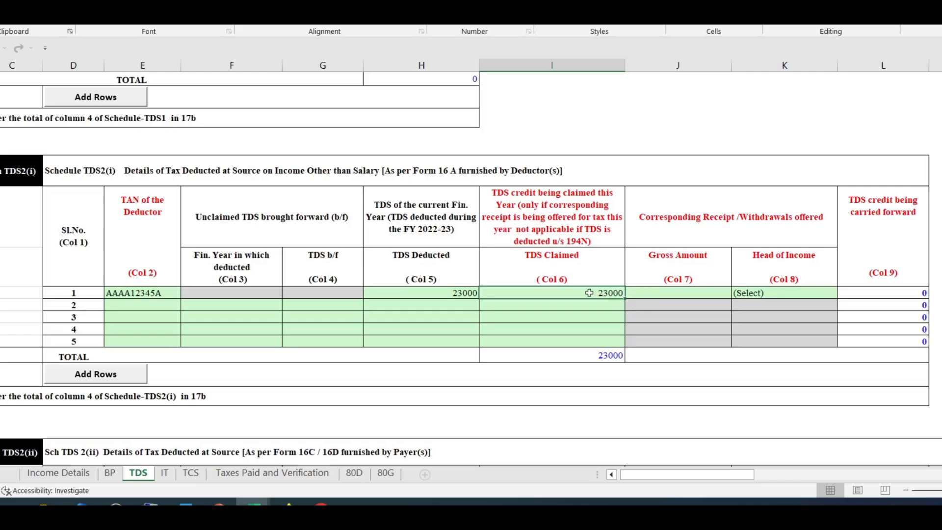
left_click(461, 295)
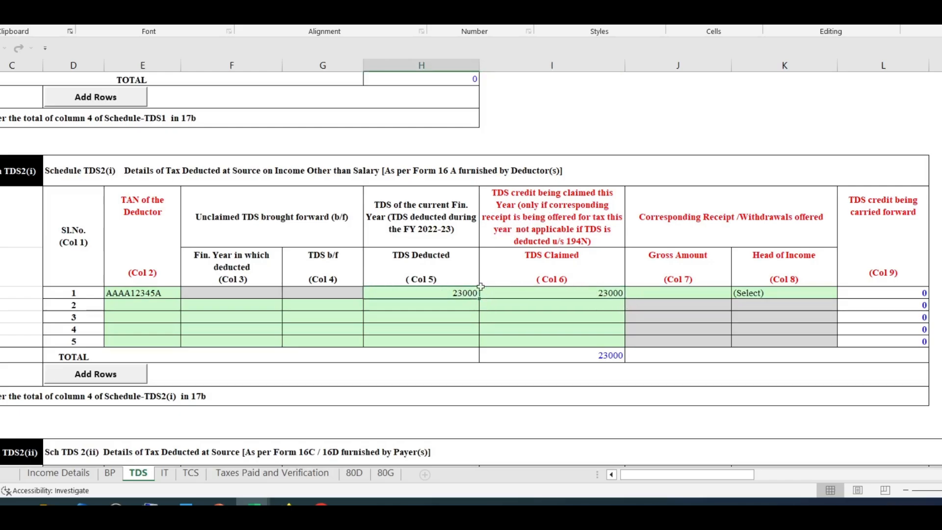
left_click(608, 291)
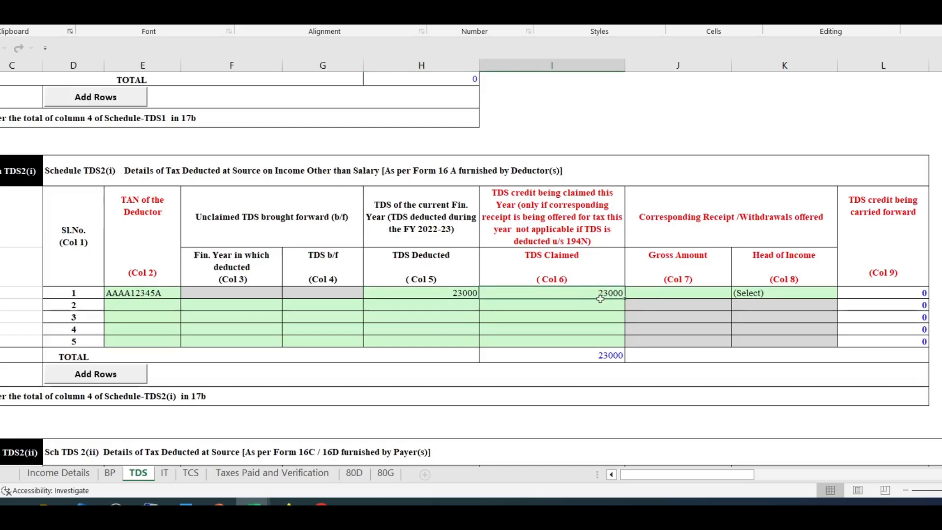
Step: Enter 2500000 as the gross amount of the corresponding receipt in row 1 of Schedule TDS2(i)
left_click(701, 293)
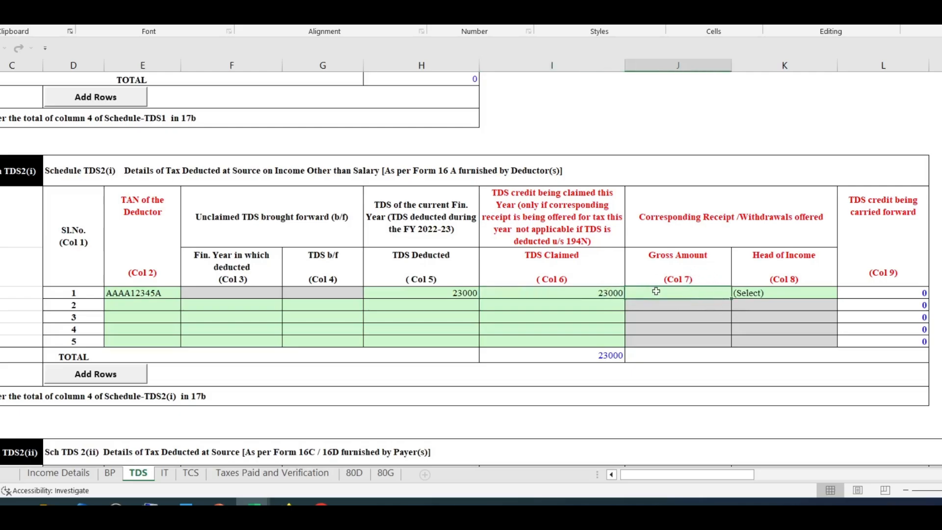
left_click(449, 295)
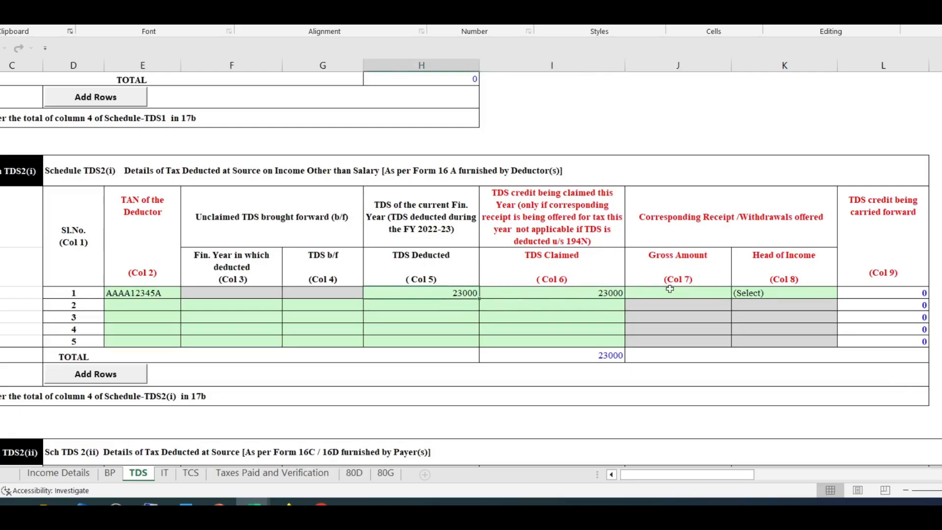
left_click(702, 292)
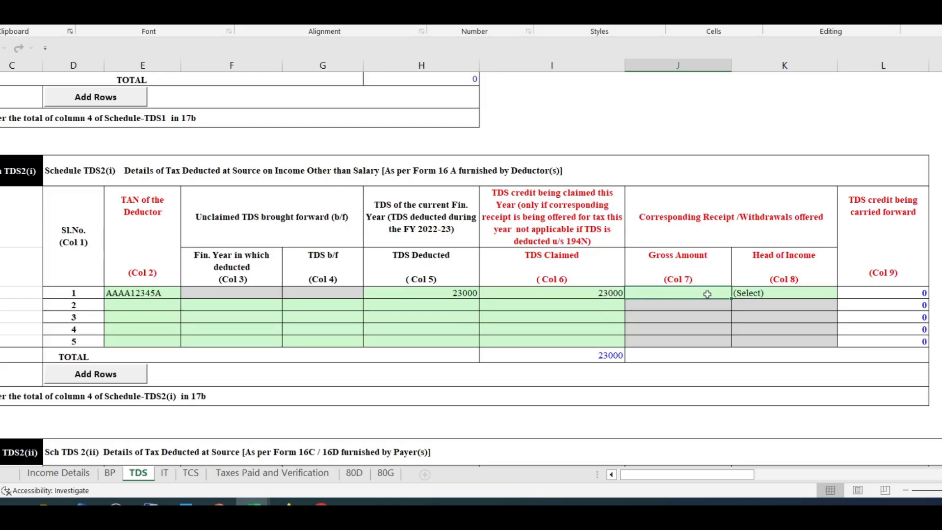
type("250000")
left_click(733, 328)
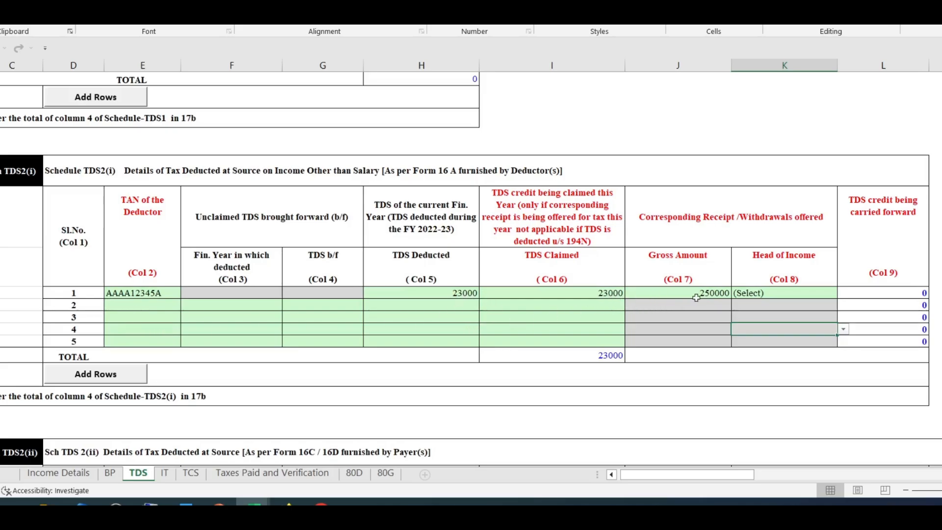
double_click(714, 293)
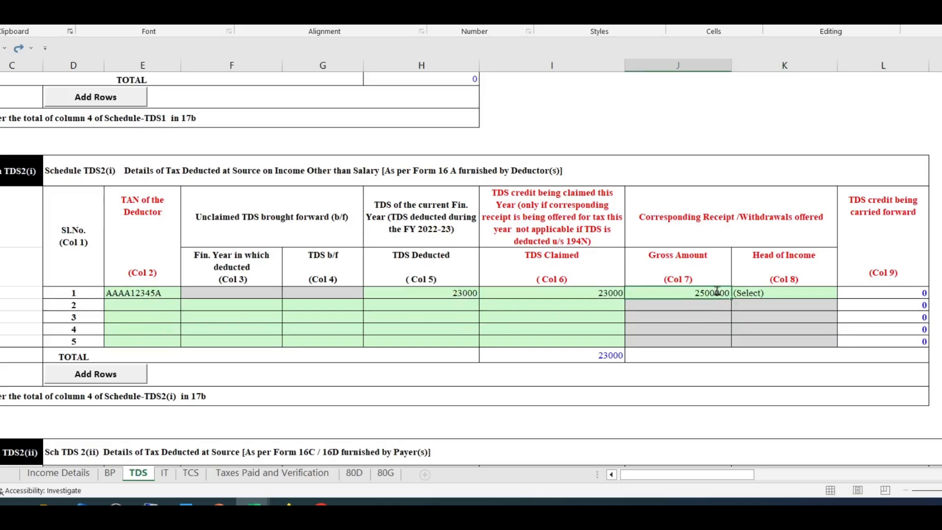
left_click(760, 315)
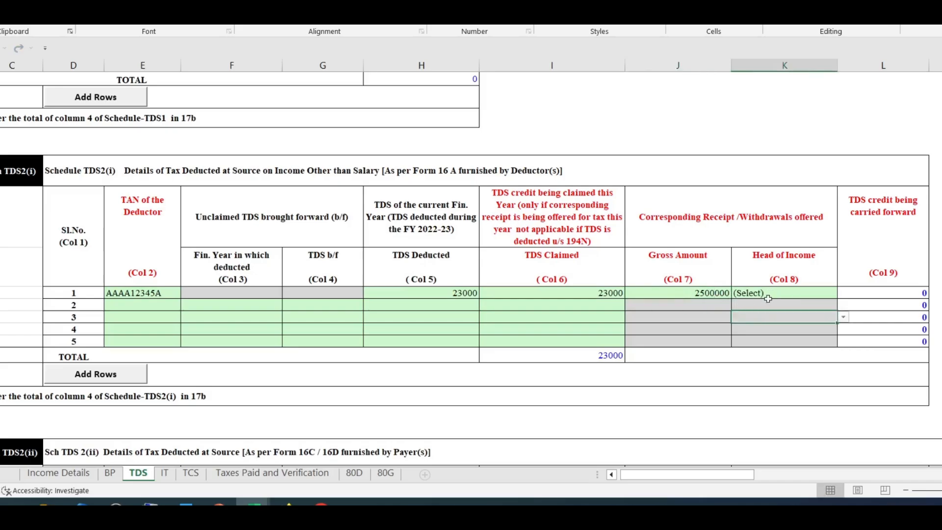
Step: Set row 1's head of income to Income from Business & Profession in Schedule TDS2(i)
left_click(788, 295)
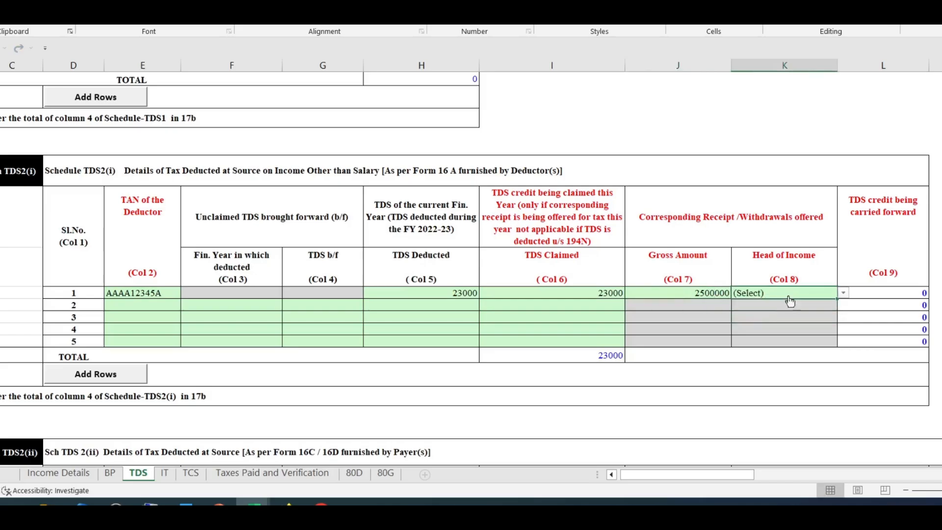
left_click(843, 294)
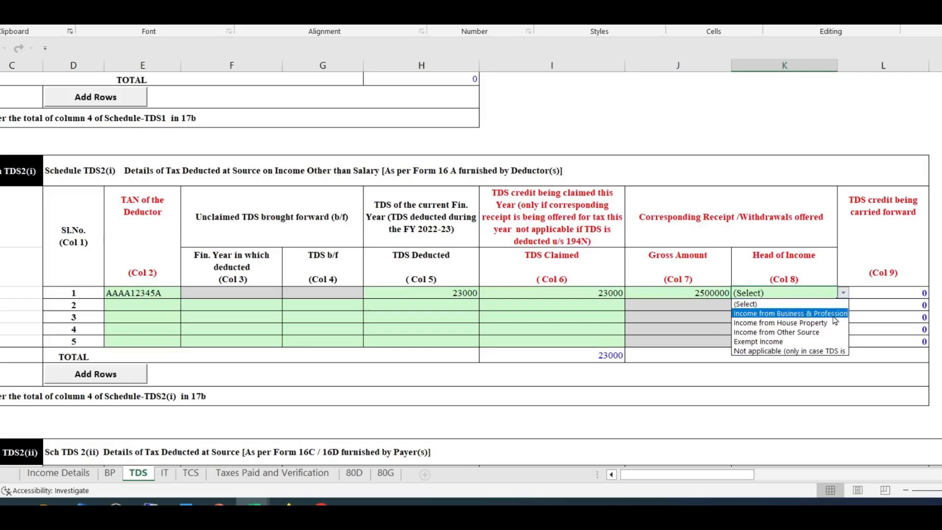
left_click(795, 313)
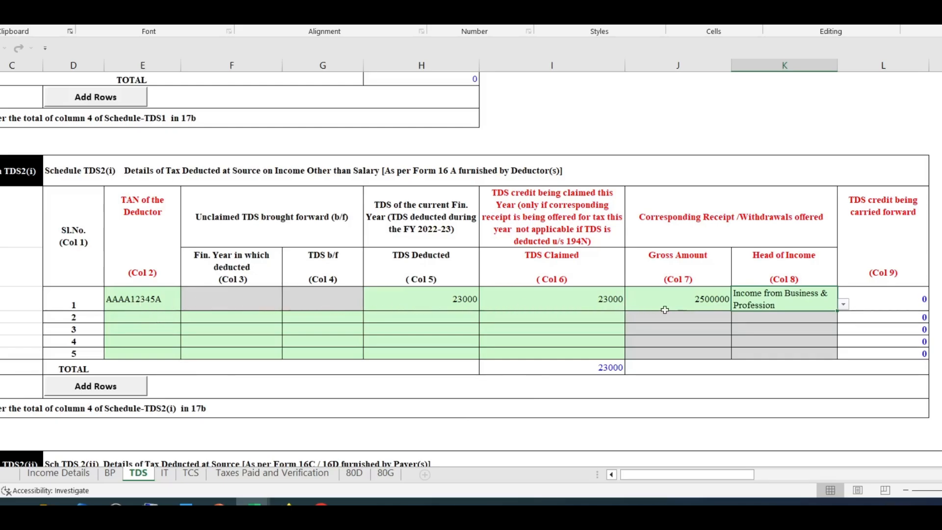
Step: Try Income from Other Source as row 1's head of income and restore Income from Business & Profession
left_click(842, 304)
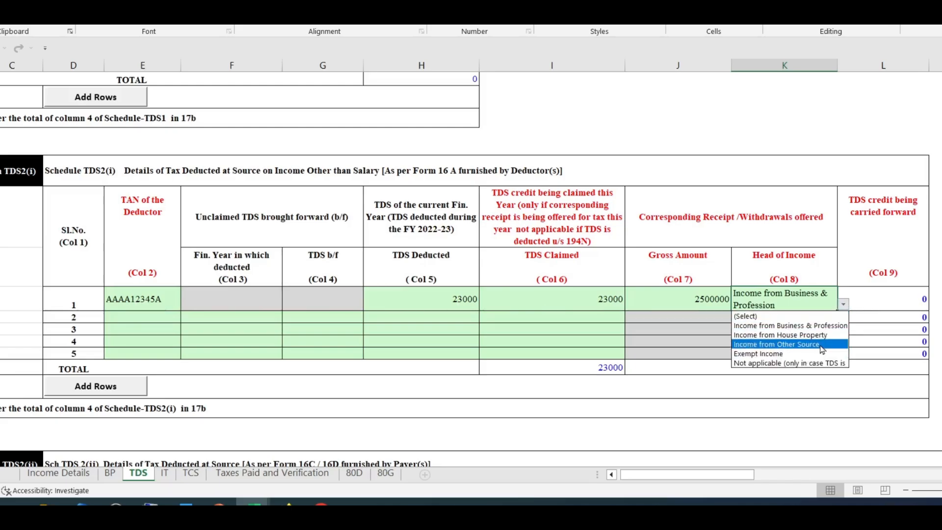
left_click(822, 344)
left_click(845, 307)
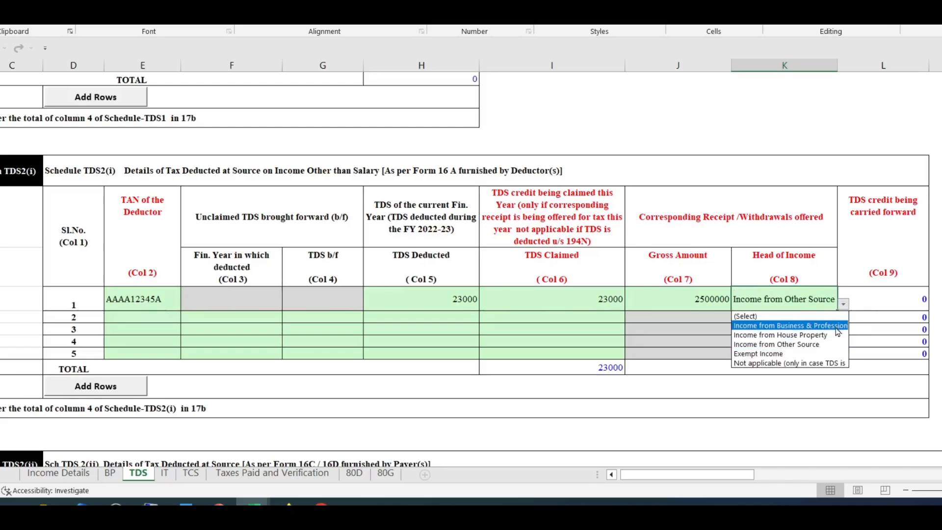
left_click(837, 326)
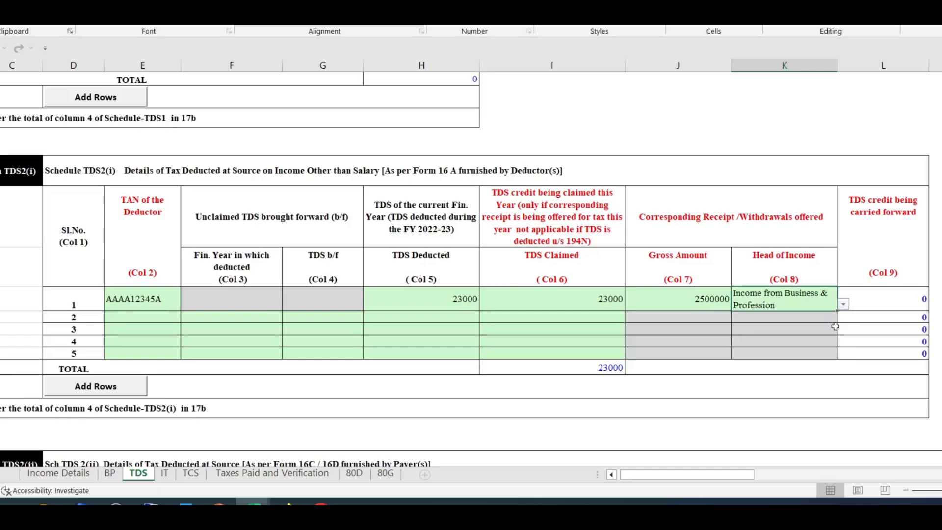
Step: Check the carried-forward credit and Schedule TDS2(ii), then validate the TDS sheet
left_click(890, 290)
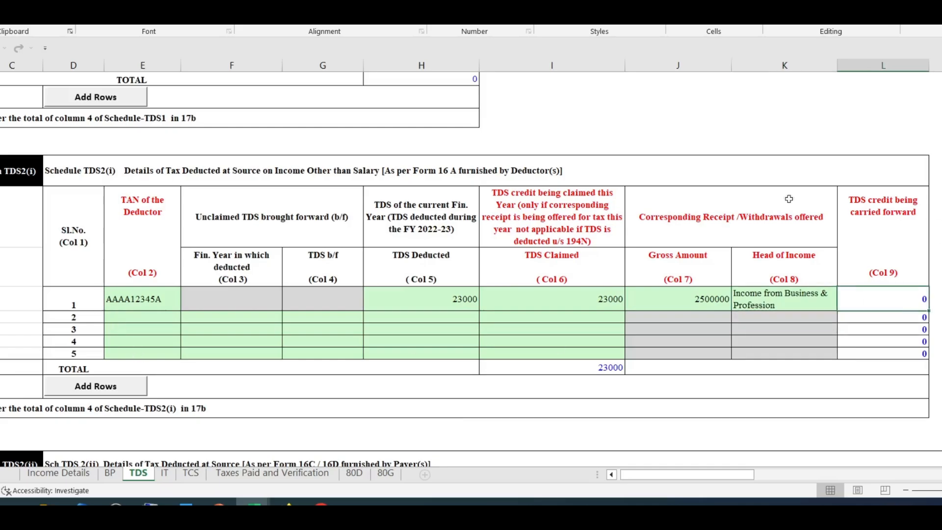
scroll(744, 397, "down", 6)
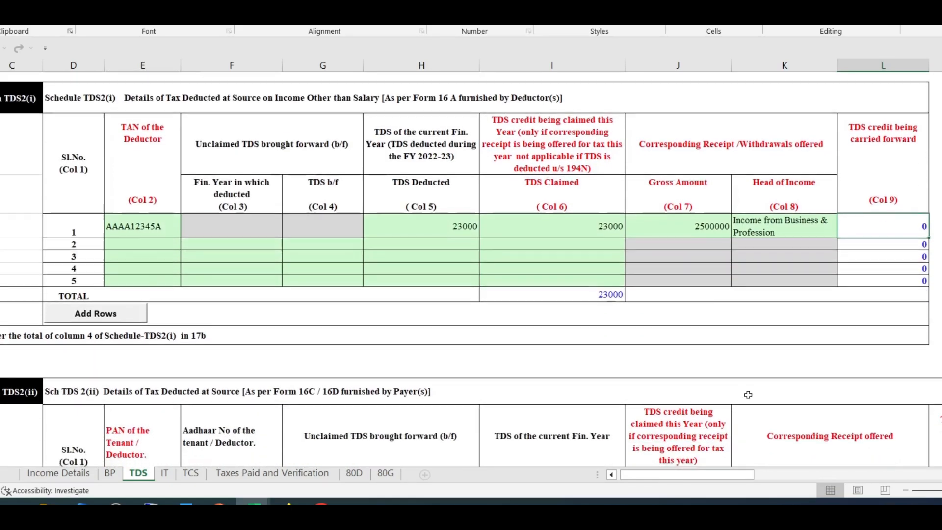
scroll(748, 394, "down", 1)
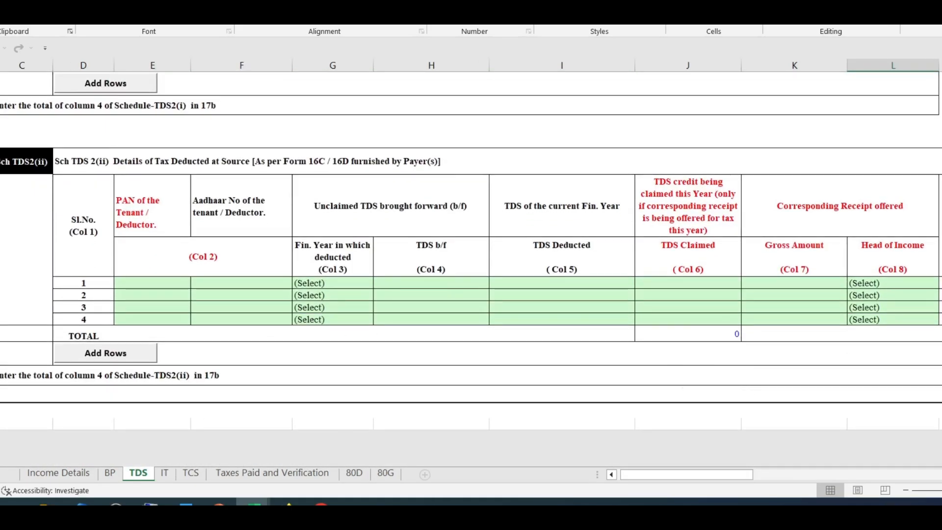
scroll(471, 254, "up", 1)
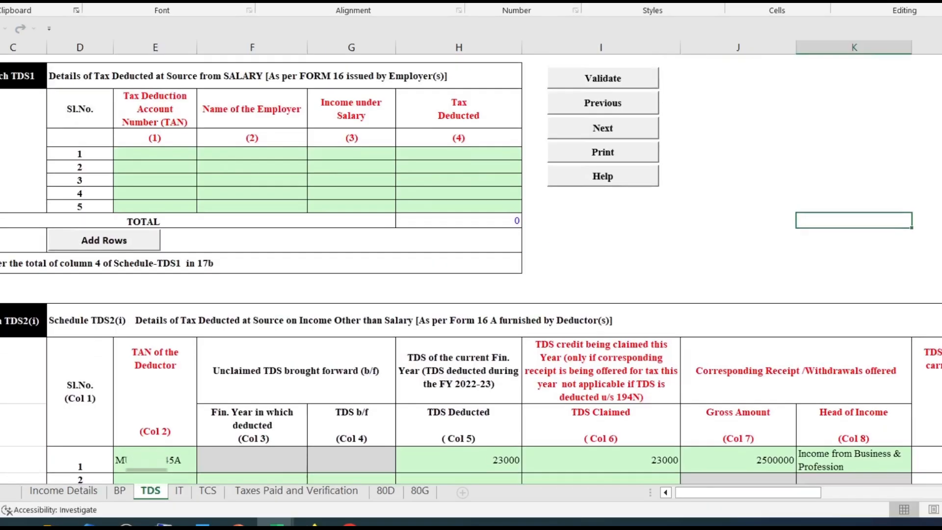
left_click(579, 102)
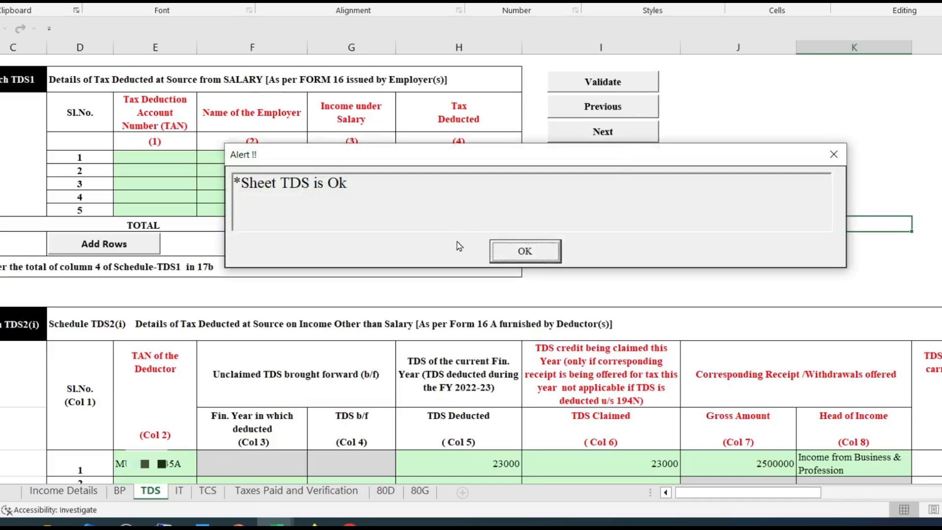
left_click(532, 253)
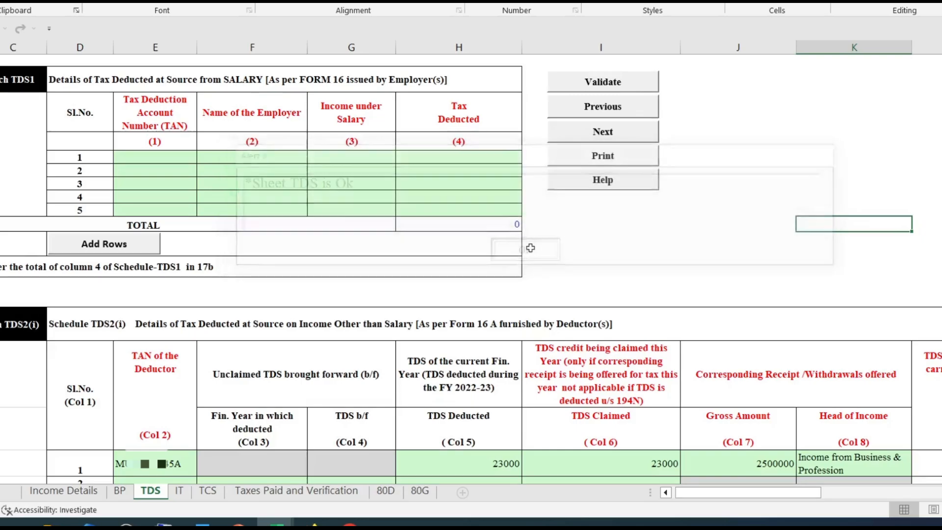
Step: Go to Schedule IT and look over row 1's fields for advance and self-assessment tax payments
left_click(608, 135)
left_click(524, 250)
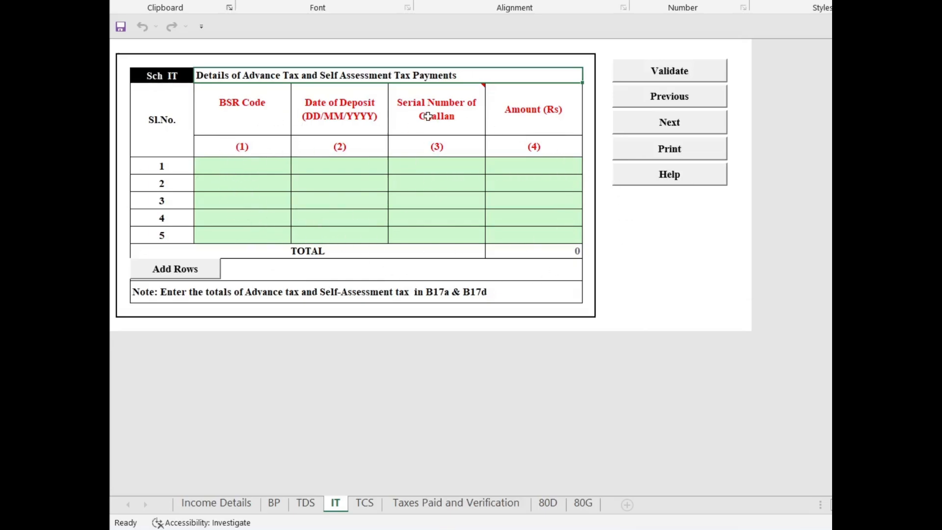
left_click(251, 166)
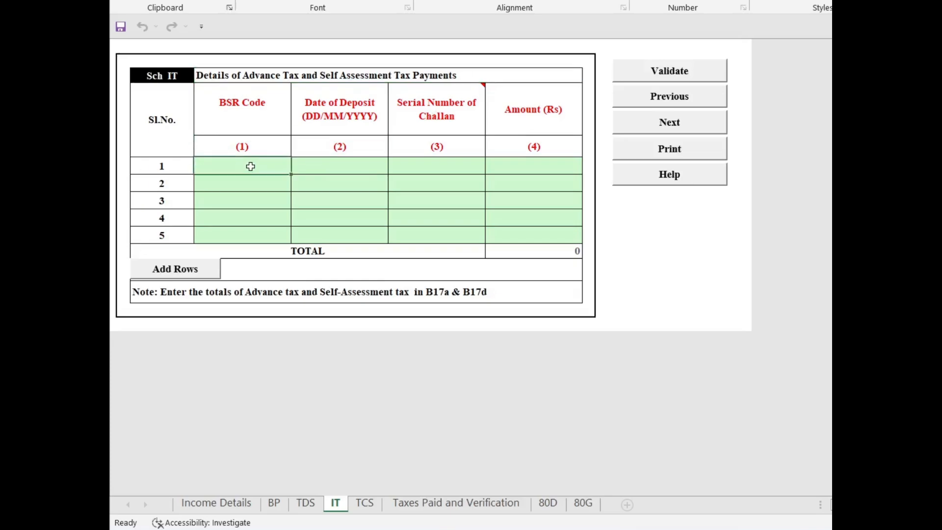
left_click(341, 166)
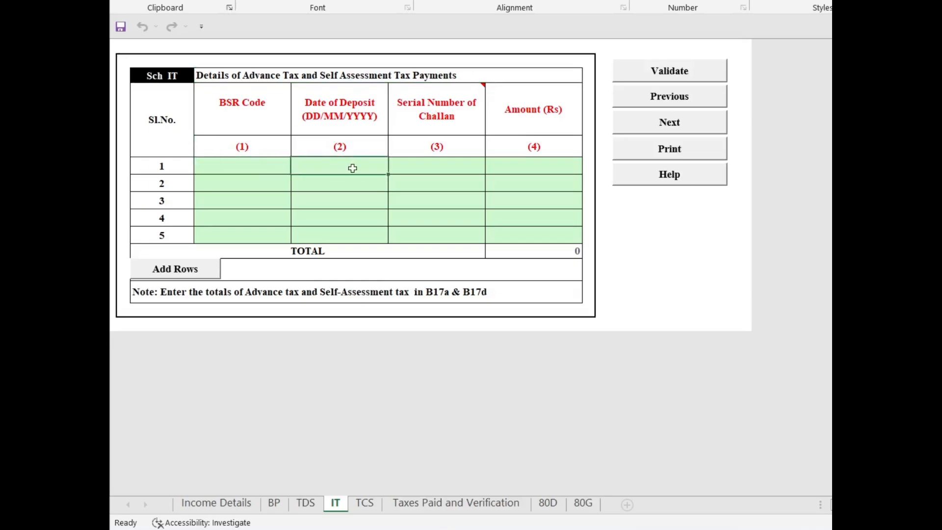
left_click(450, 169)
left_click(553, 175)
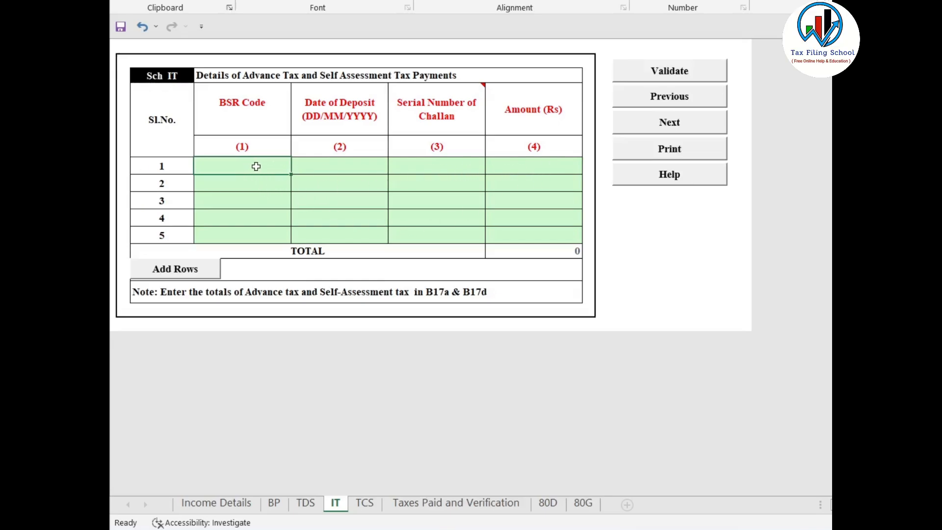
Step: Fill row 1 of Schedule IT with BSR code 1234567, deposit date 21/04/2023, challan serial number 12345 and amount 20000, and validate the sheet
type("1234567")
left_click(368, 168)
type("21/04/2023")
left_click(432, 167)
type("12345")
left_click(511, 170)
type("2000")
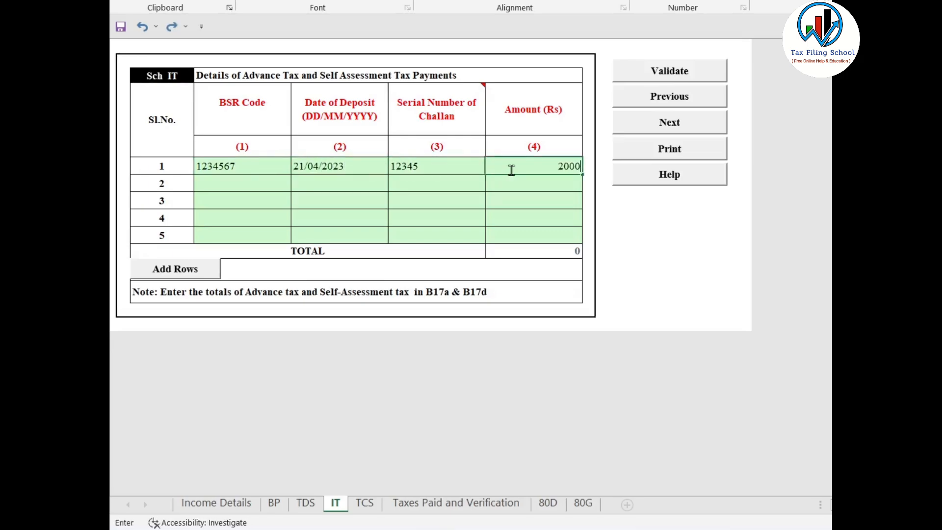
type("0")
key("Return")
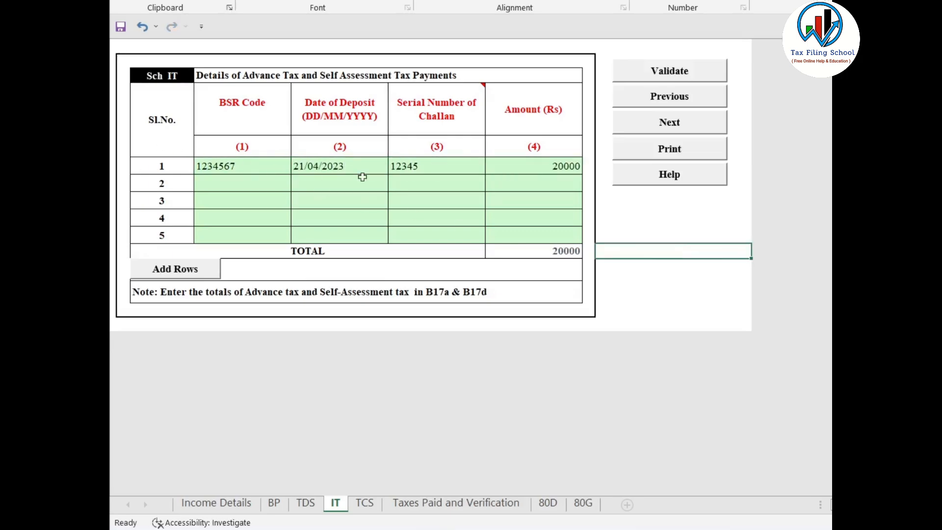
left_click(674, 73)
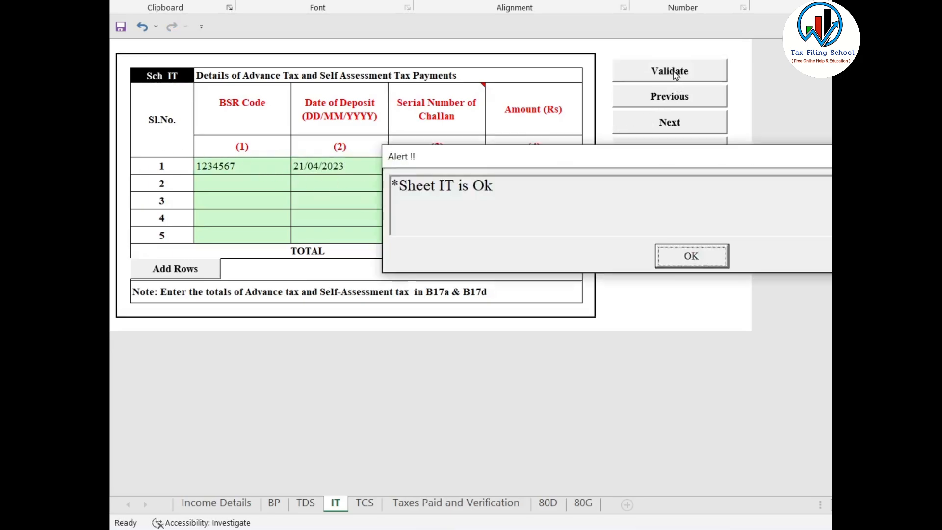
left_click(699, 256)
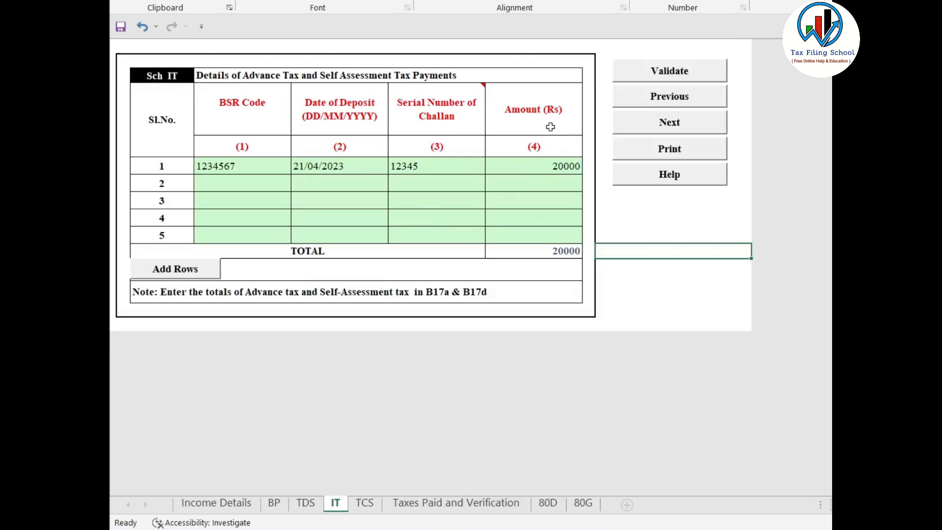
Step: Open Schedule TCS and validate it with its rows left blank
left_click(365, 505)
left_click(690, 255)
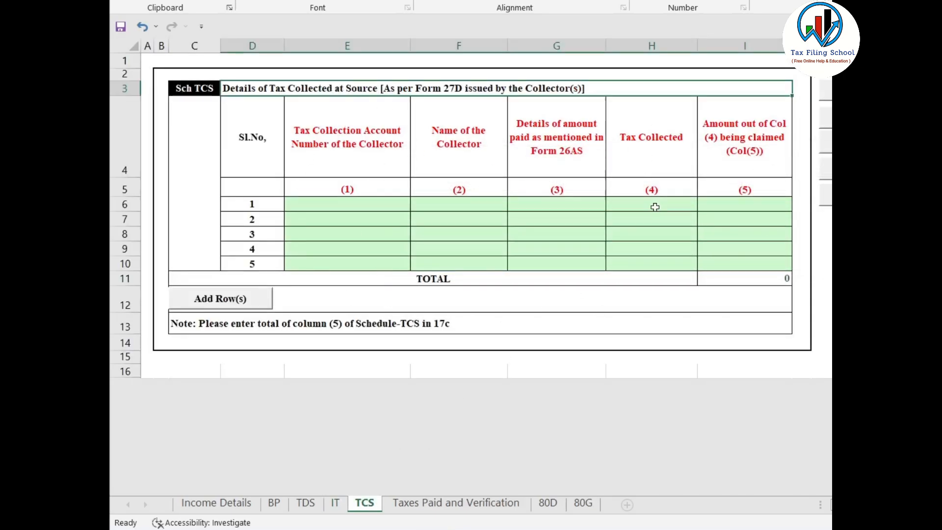
left_click(826, 91)
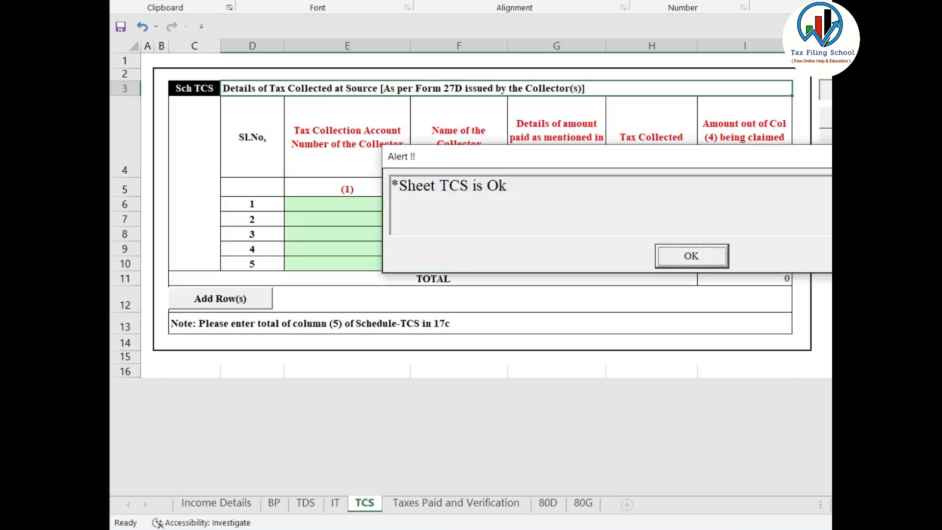
left_click(692, 256)
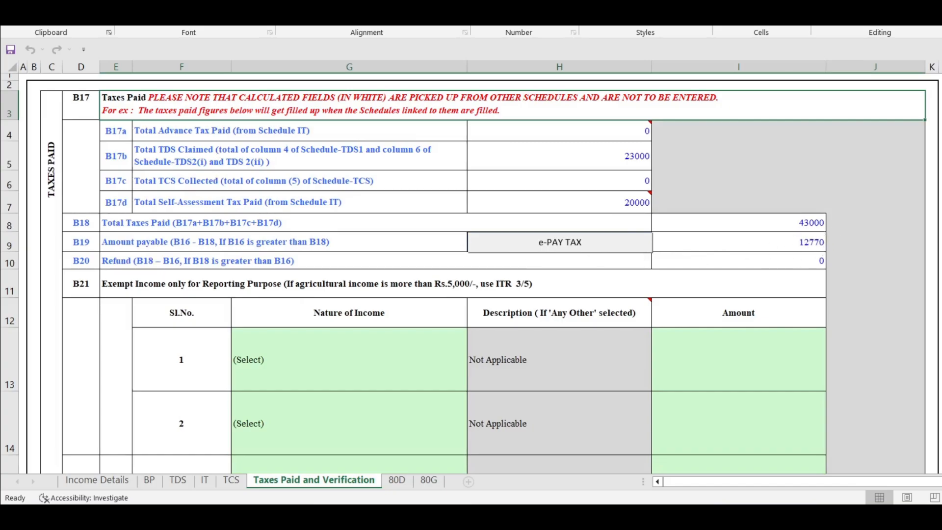
Step: In row 1 of B21 exempt income, choose Sec 10(10D) life insurance policy receipts and enter an amount of 100000
scroll(341, 218, "down", 3)
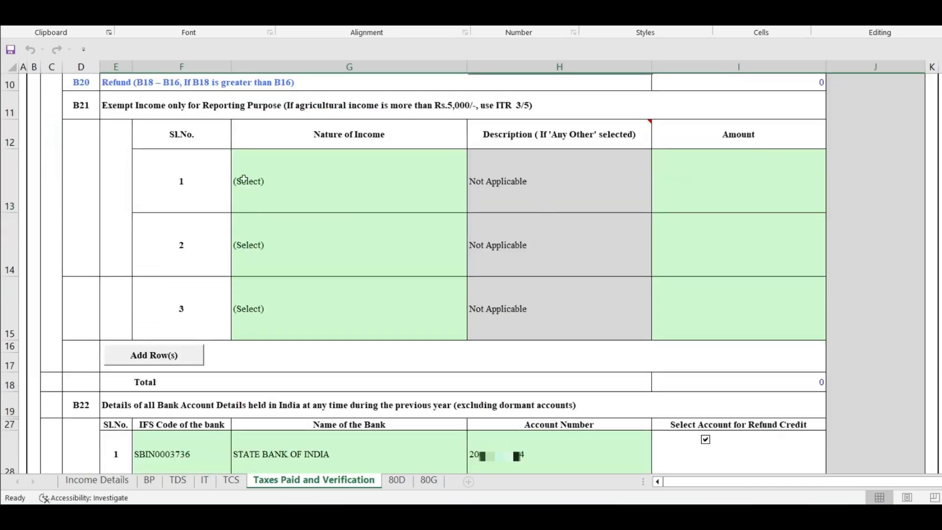
left_click(407, 190)
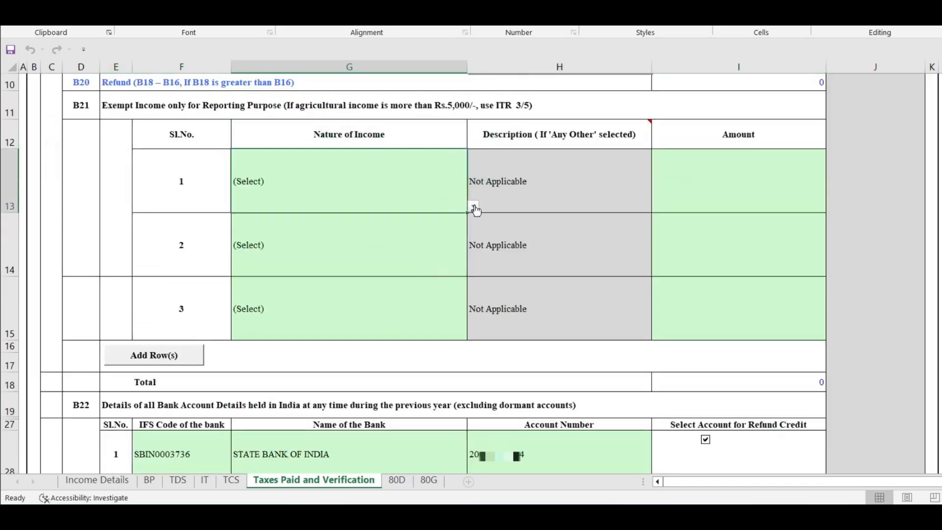
left_click(473, 206)
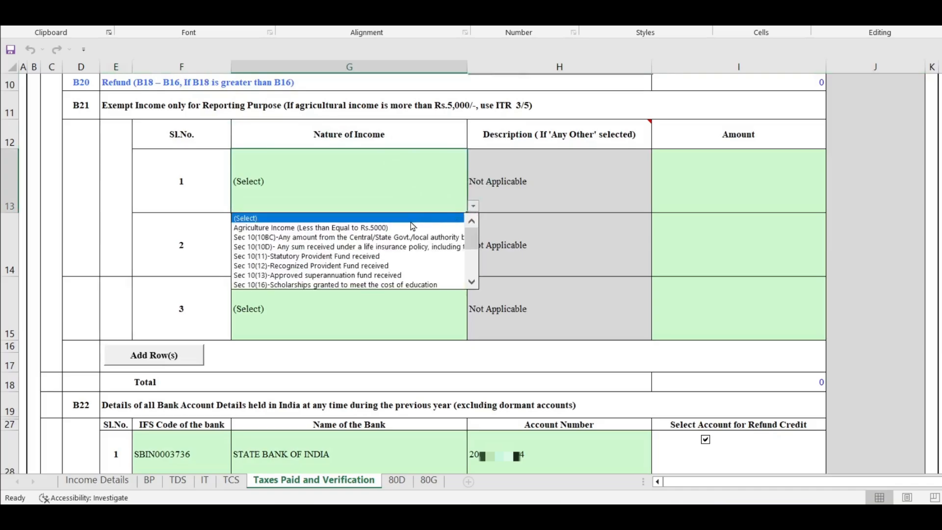
left_click(289, 247)
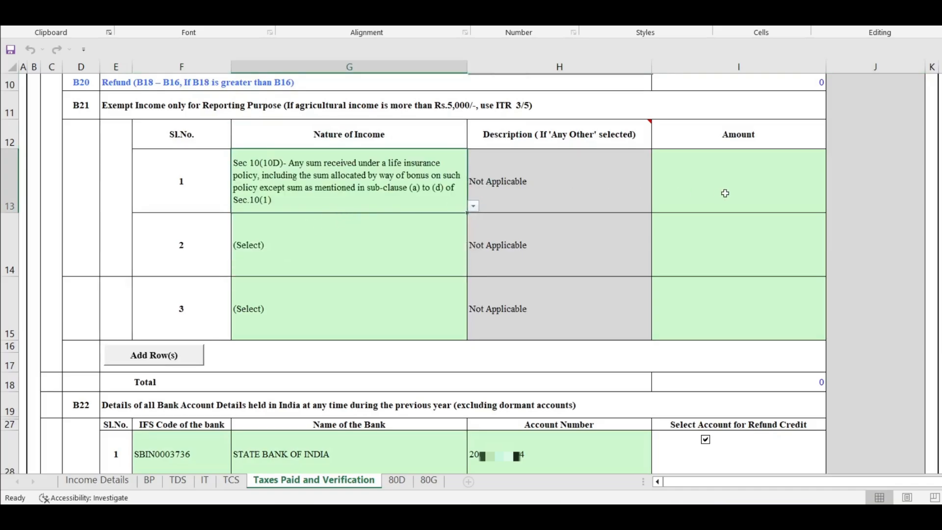
left_click(750, 191)
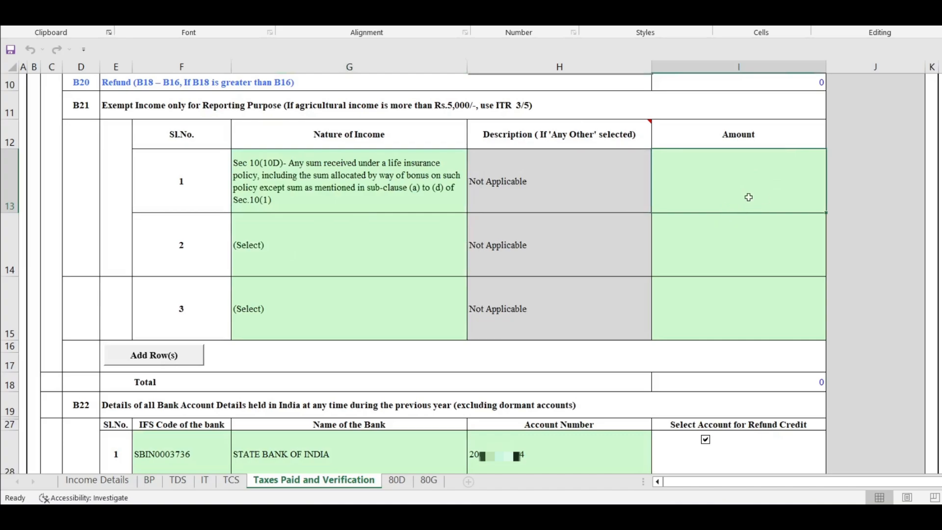
type("100000")
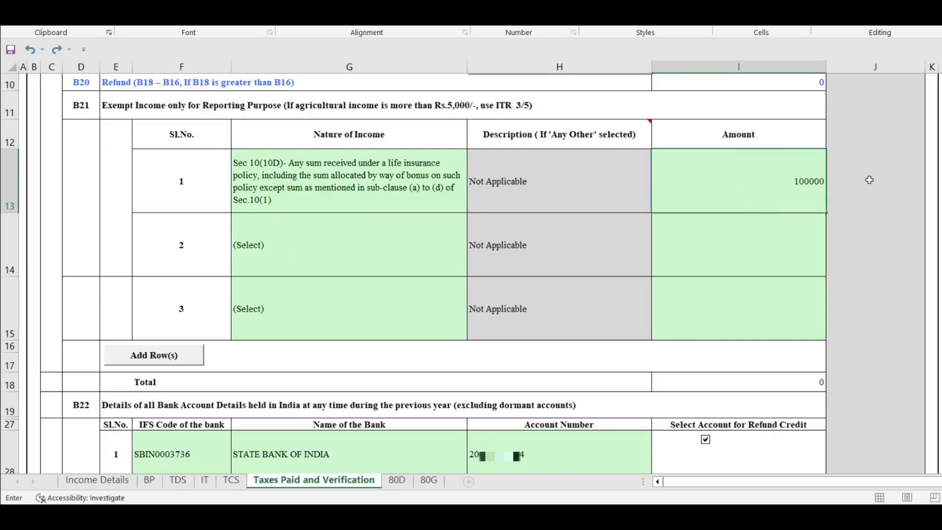
left_click(869, 179)
Step: Browse the nature-of-income options available for row 2 of B21 exempt income
left_click(252, 249)
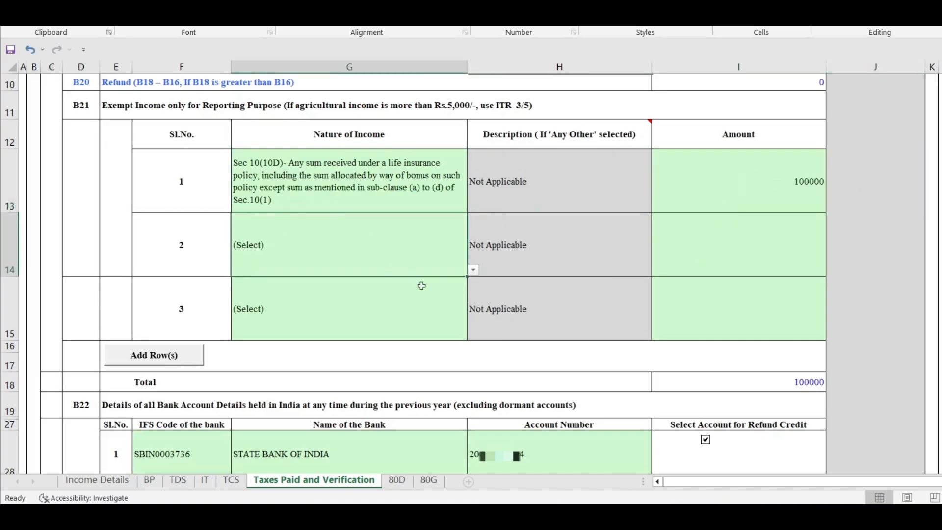
left_click(473, 271)
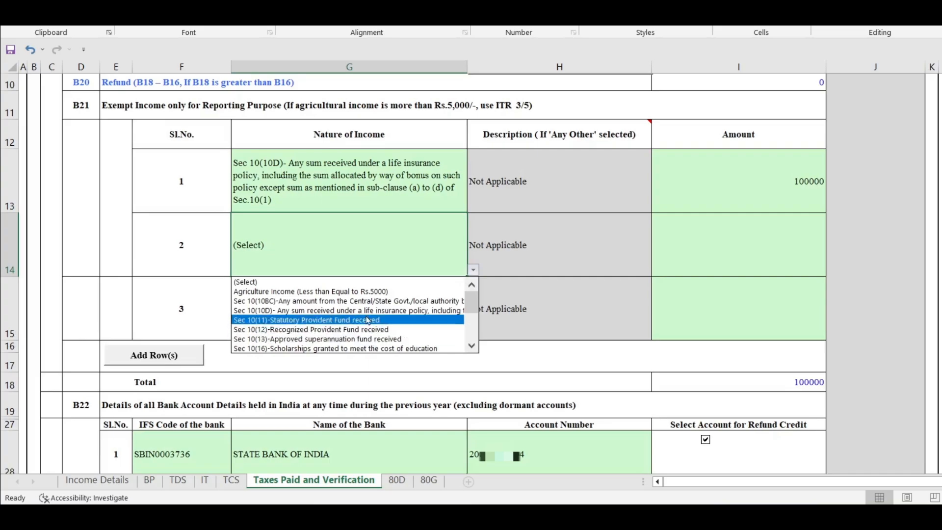
left_click_drag(471, 307, 471, 328)
Step: Add a third row to the B22 bank account details table
scroll(414, 296, "down", 3)
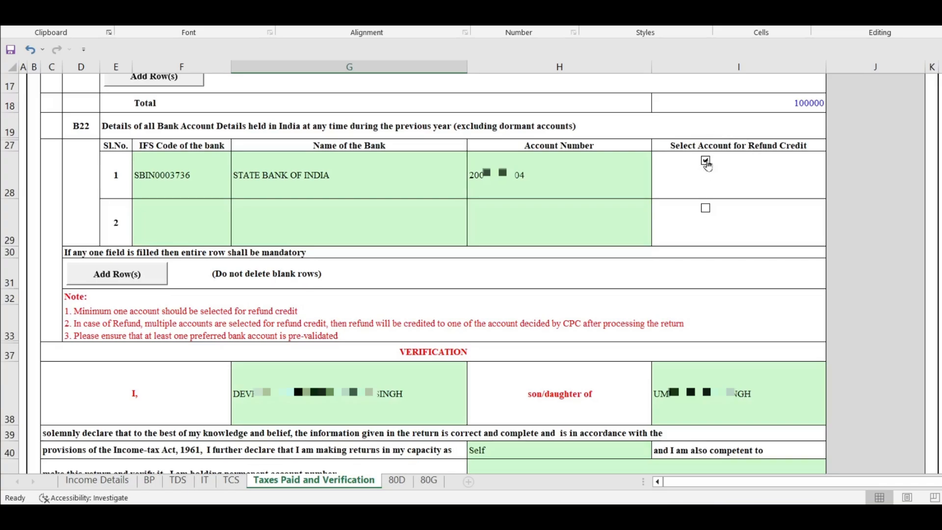
left_click(128, 272)
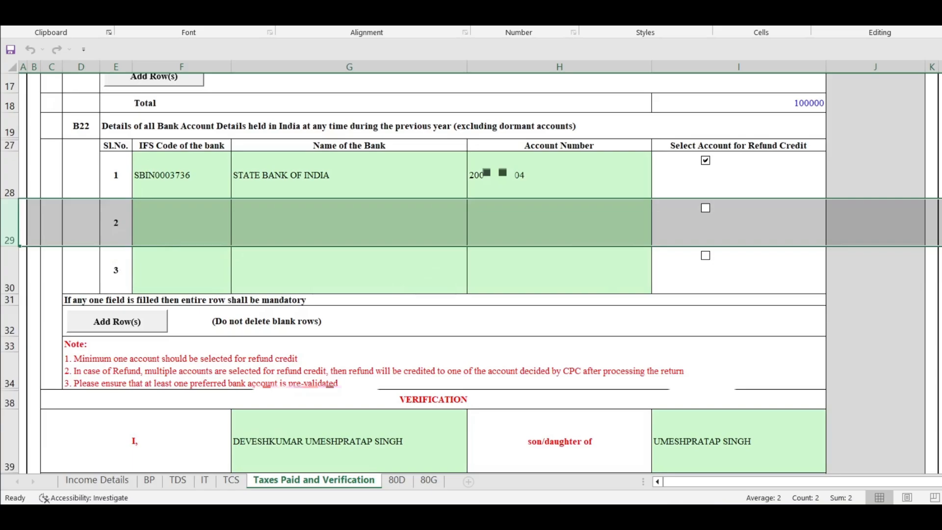
Step: Review the names and PAN in the verification section, keep the capacity as Self, and enter MUMBAI as the place
scroll(368, 191, "down", 3)
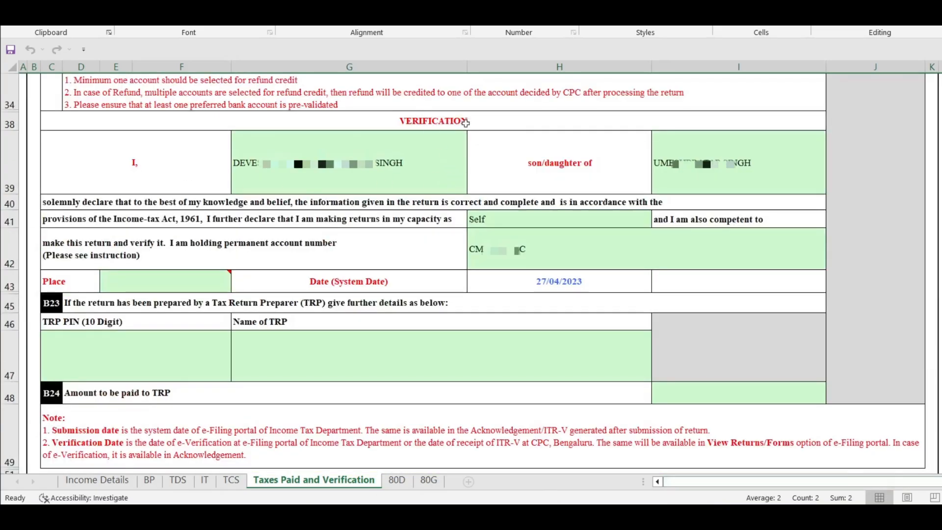
left_click(369, 164)
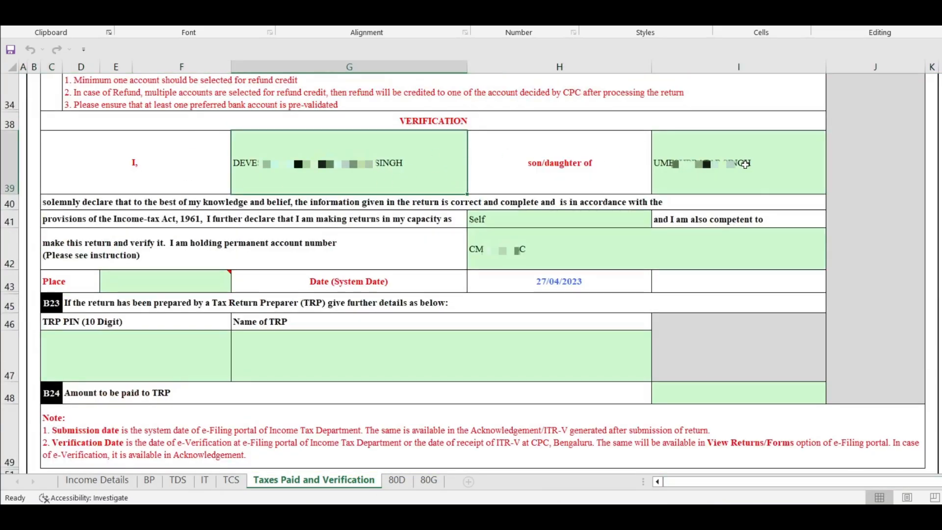
left_click(745, 165)
left_click(517, 257)
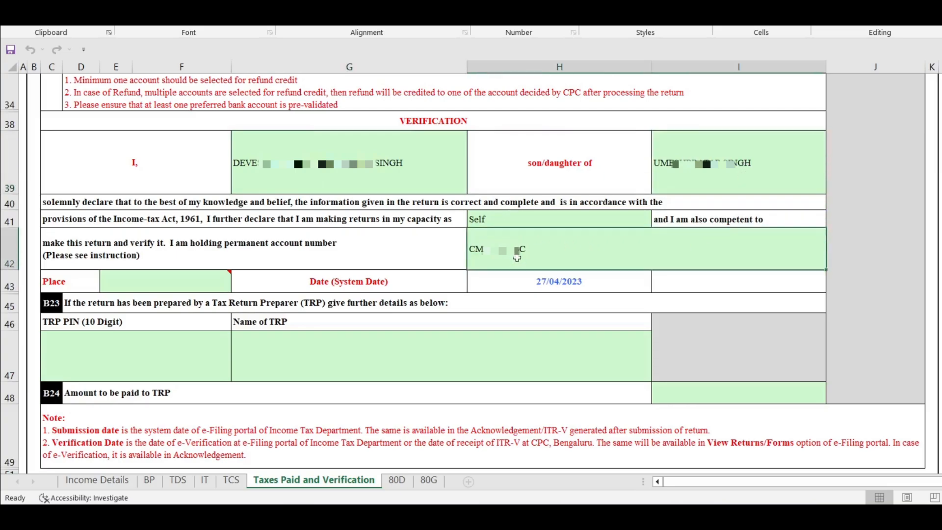
left_click(517, 222)
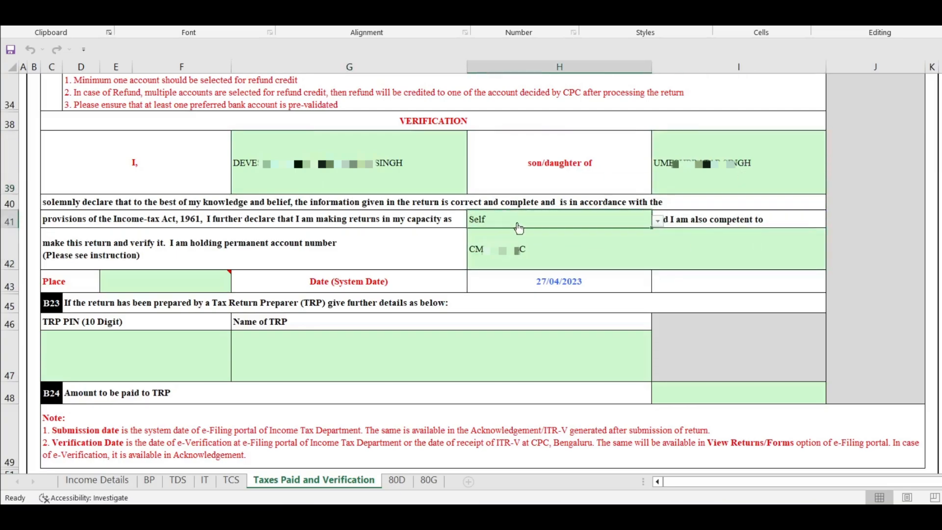
left_click(659, 222)
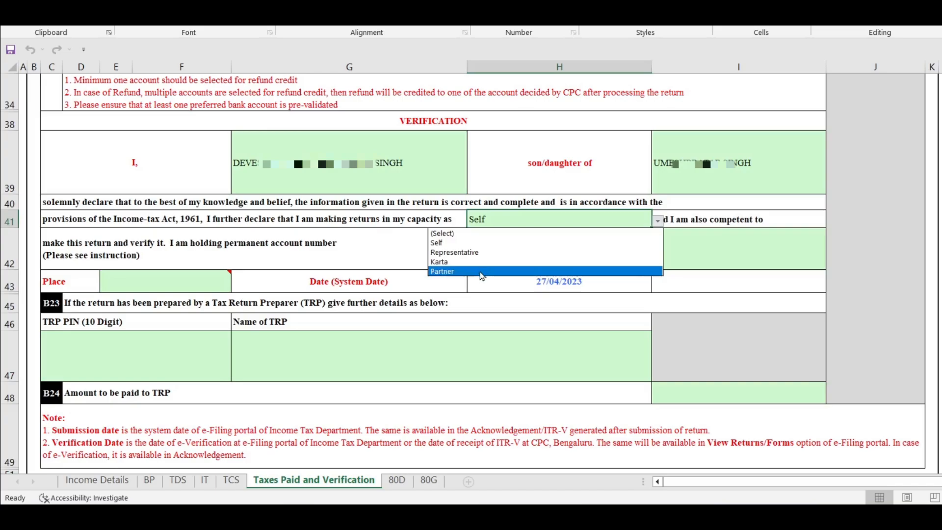
left_click(442, 244)
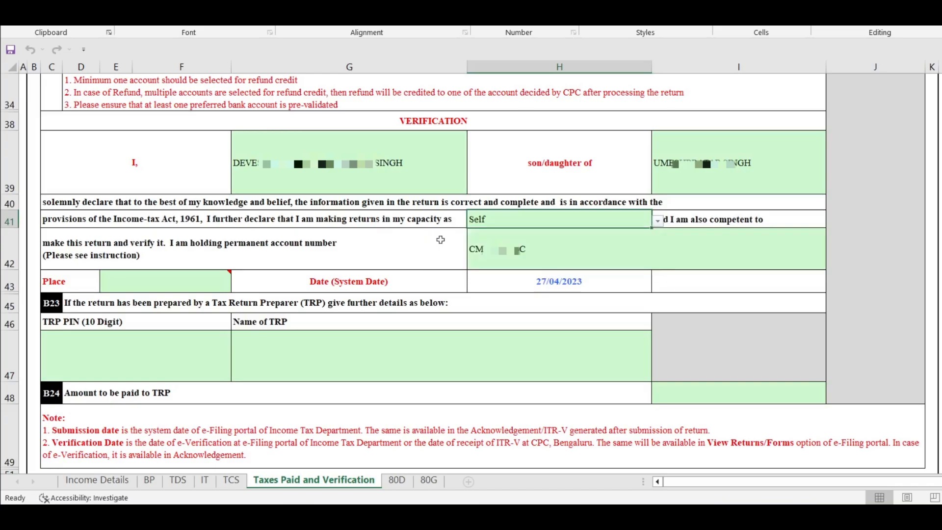
left_click(158, 283)
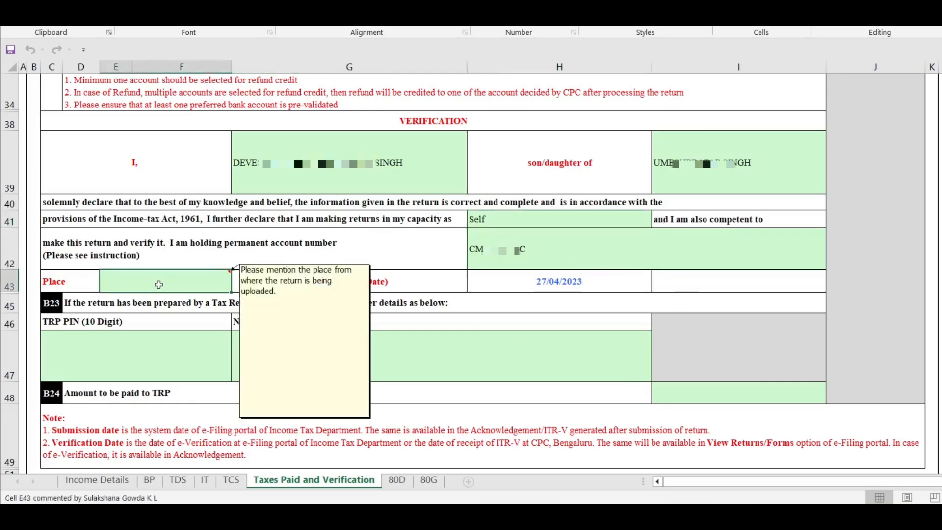
type("MUMBAI")
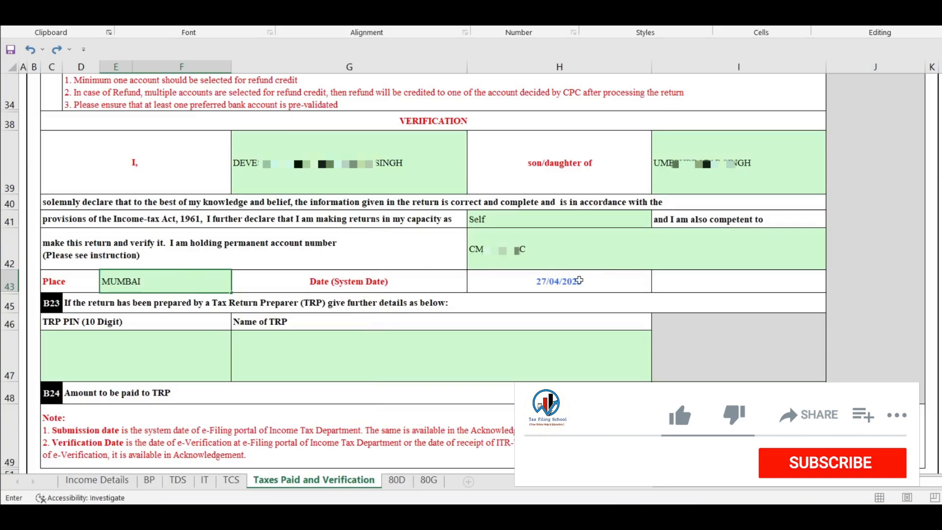
Step: Validate the Taxes Paid and Verification sheet, dismiss the alert, and move on to Schedule 80D
left_click(577, 281)
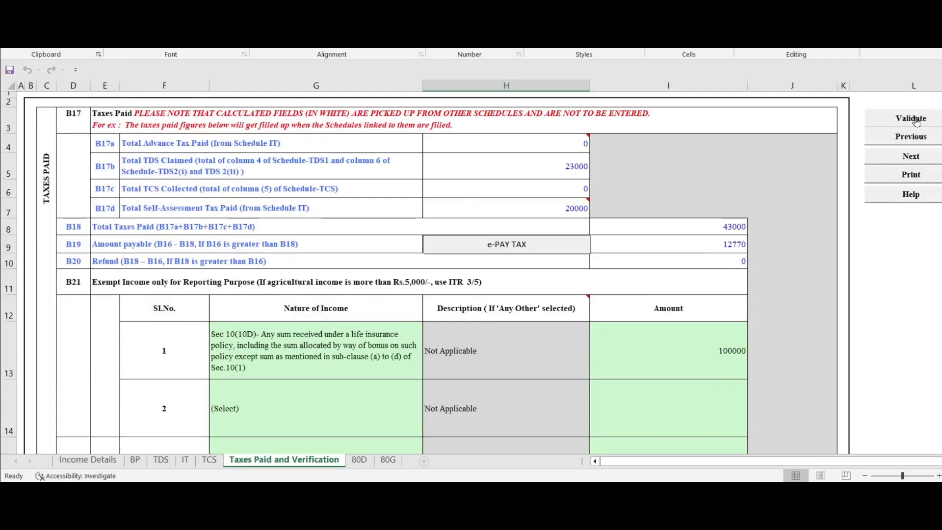
left_click(912, 119)
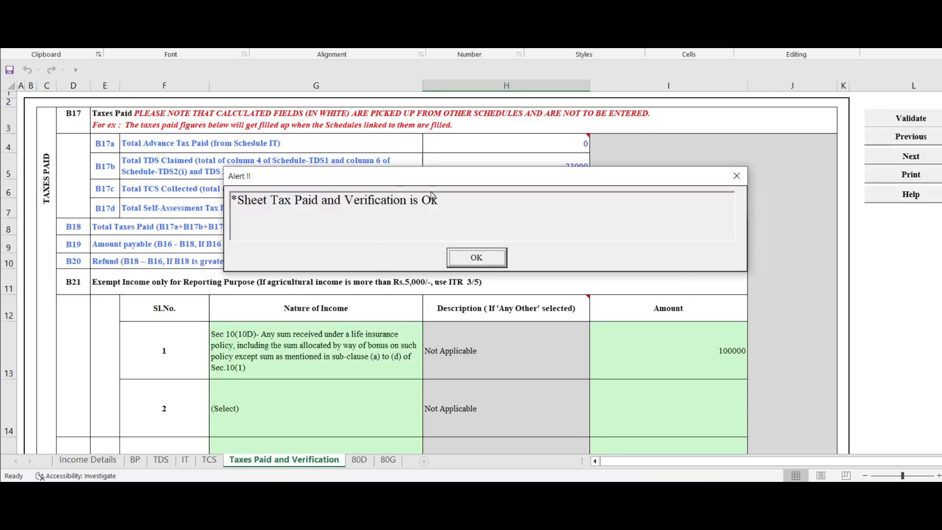
left_click(492, 264)
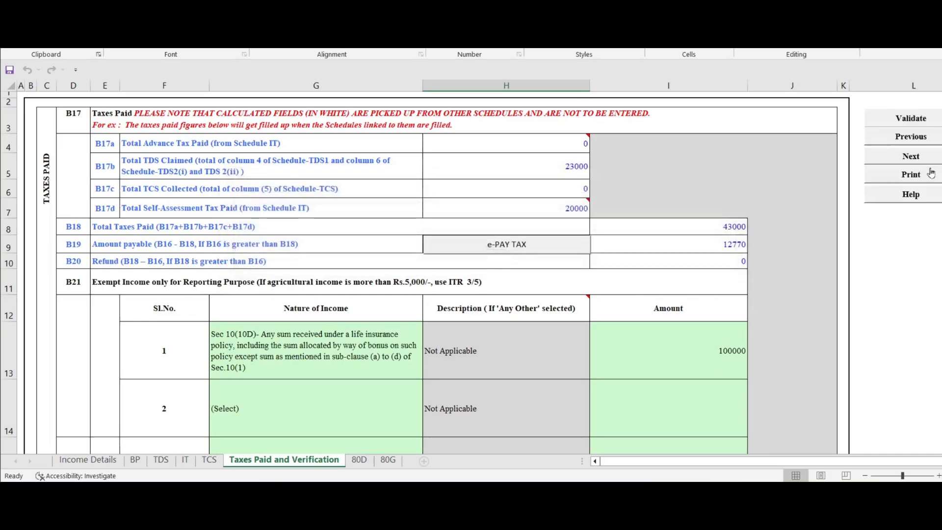
left_click(911, 156)
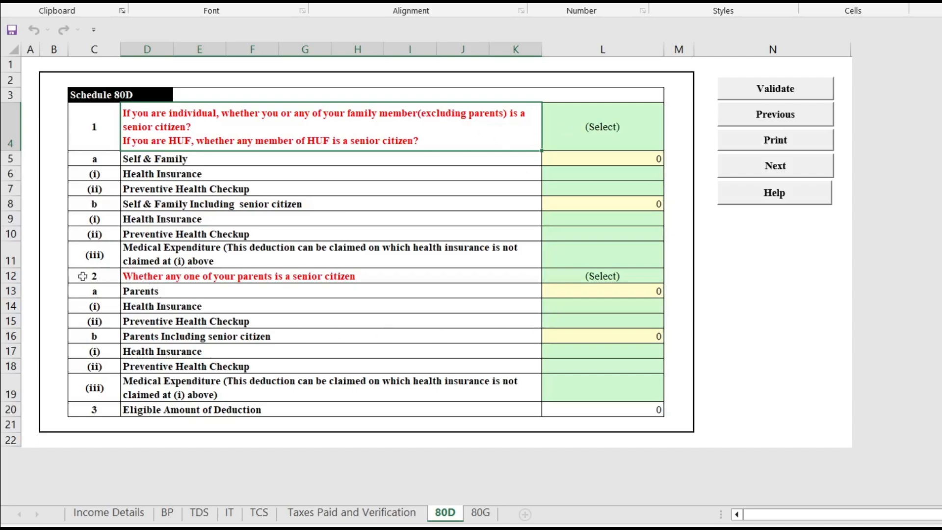
Step: Try No and Not Claiming for Self/Family as answers to the senior citizen question in row 1 of Schedule 80D
left_click(15, 276)
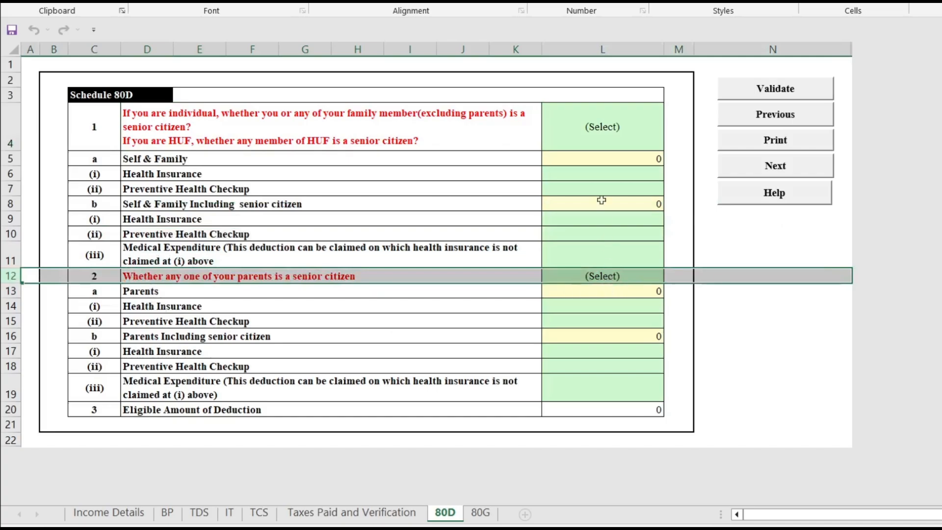
left_click(604, 135)
left_click(671, 143)
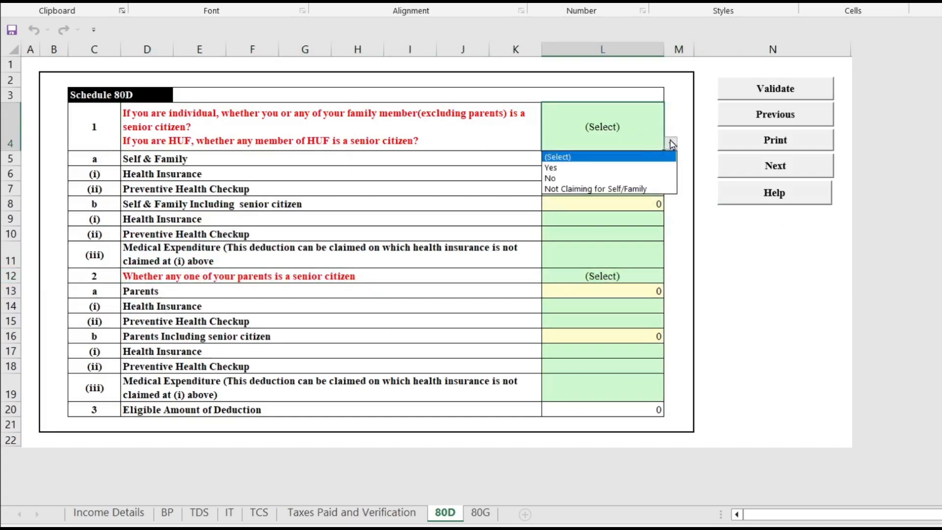
left_click(550, 178)
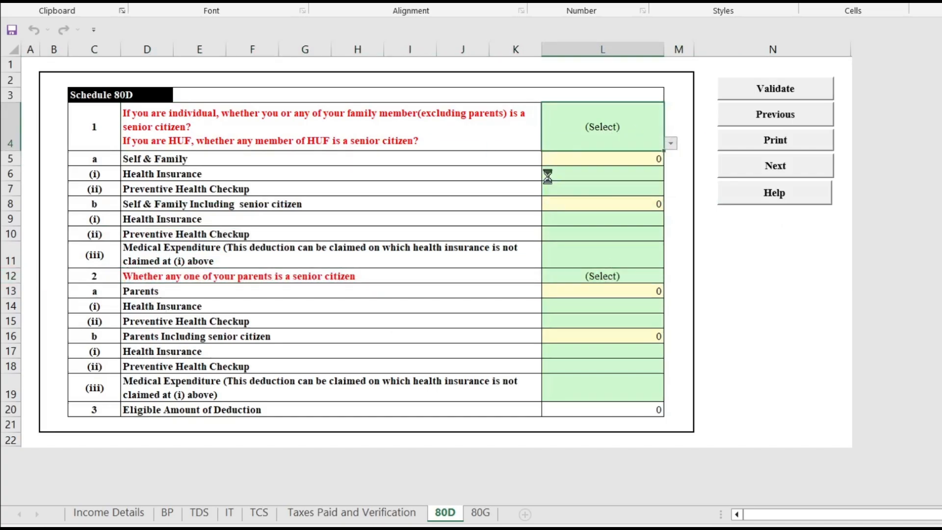
left_click(671, 144)
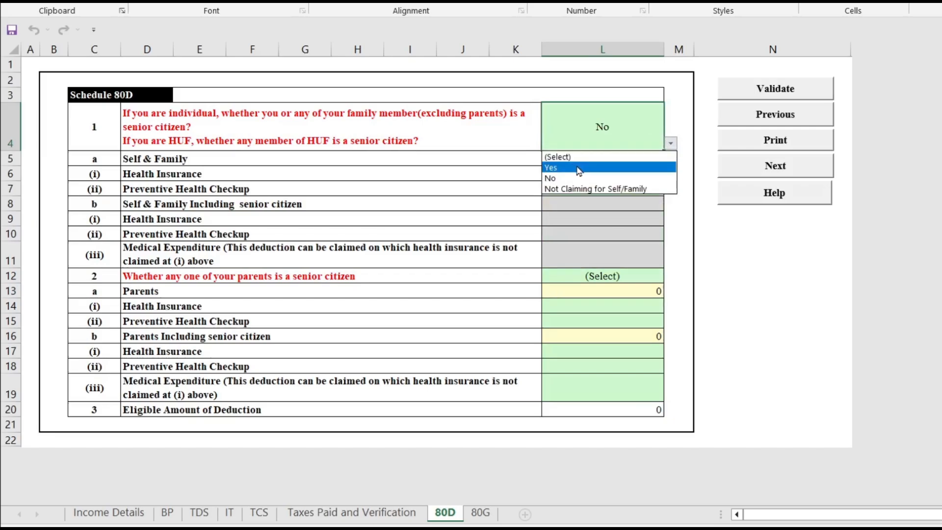
left_click(624, 189)
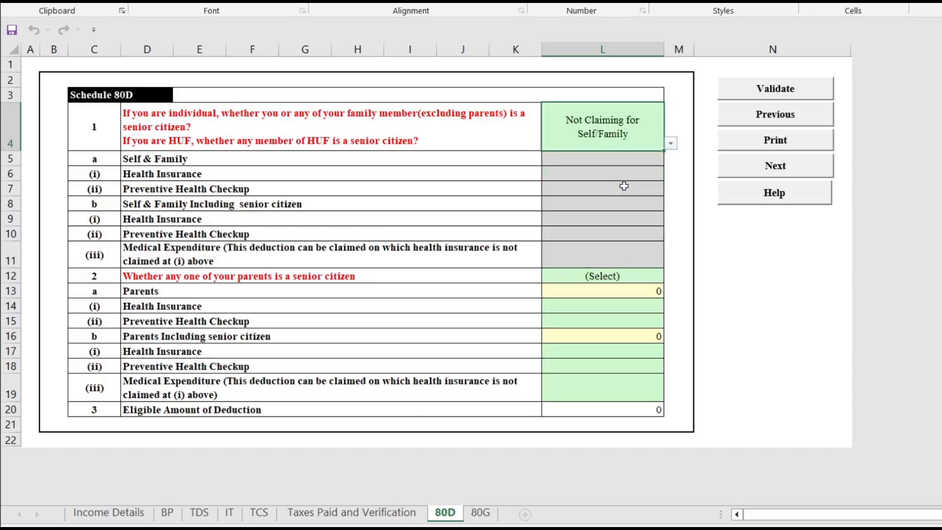
Step: Set the question on whether any parent is a senior citizen to Not claiming for Parents
left_click(636, 276)
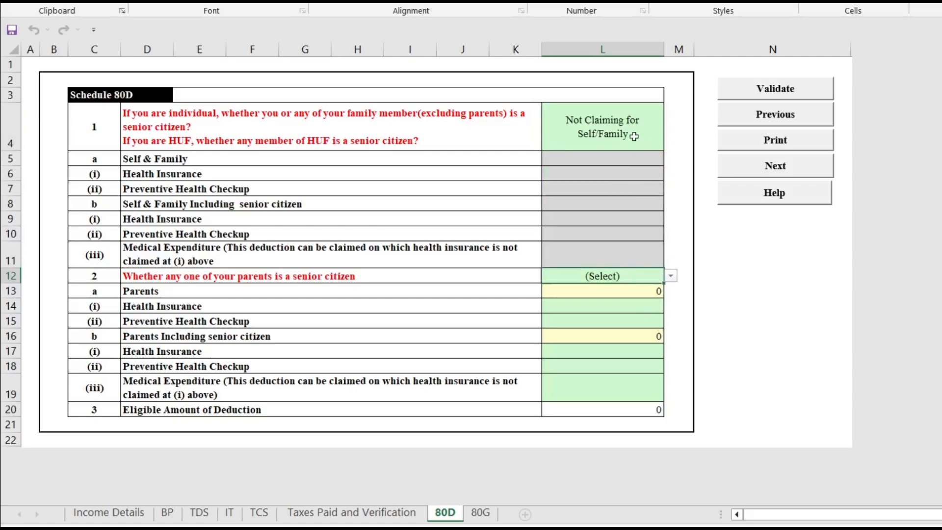
left_click(671, 276)
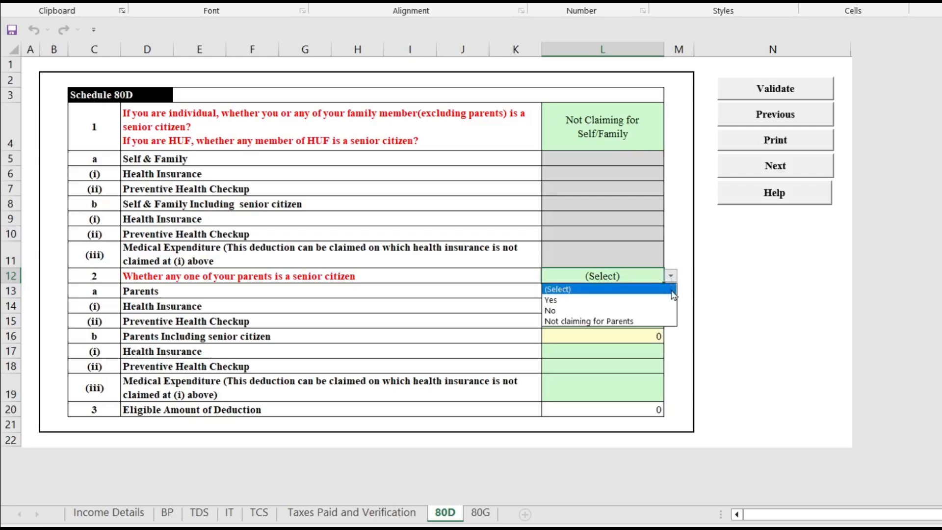
left_click(612, 322)
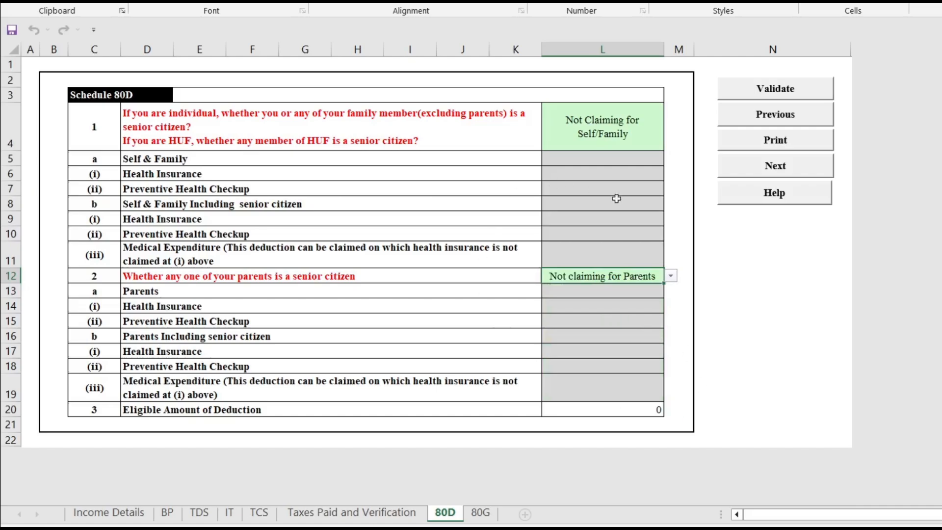
Step: Answer No to the self and family senior citizen question, and enter 15000 for health insurance and 2000 for preventive health checkup
left_click(620, 133)
left_click(670, 145)
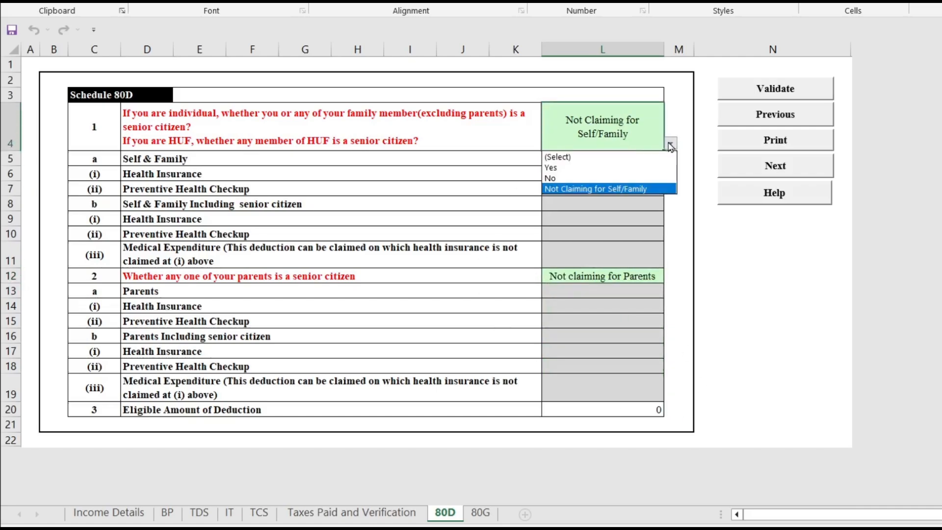
left_click(559, 178)
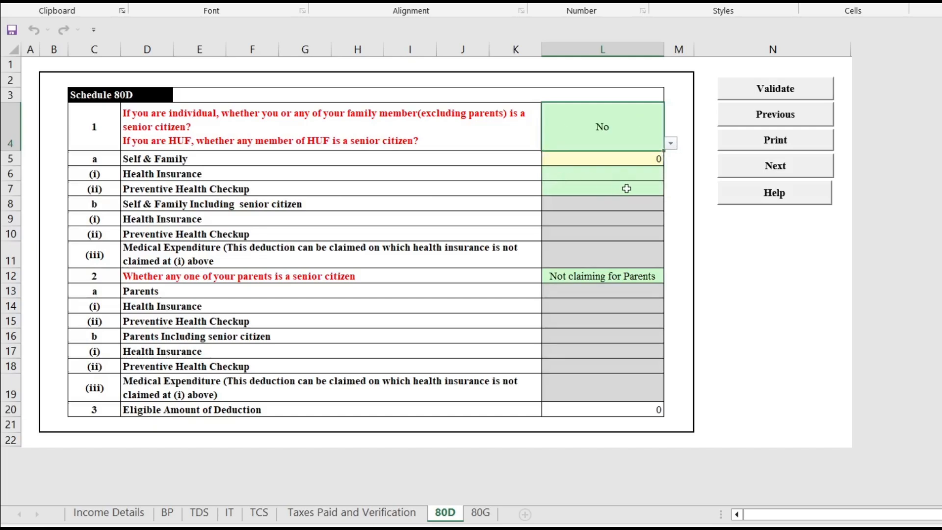
left_click(609, 175)
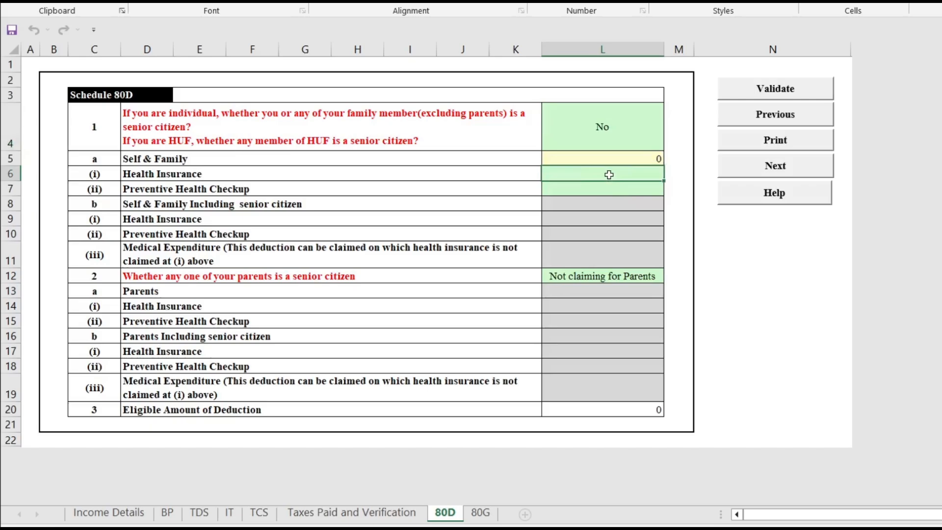
type("15000")
key("Return")
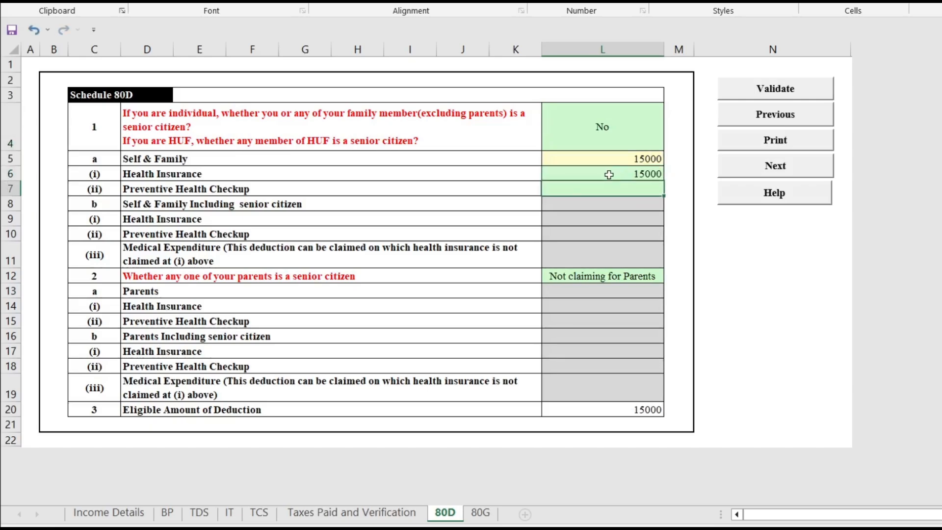
type("2000")
left_click(707, 269)
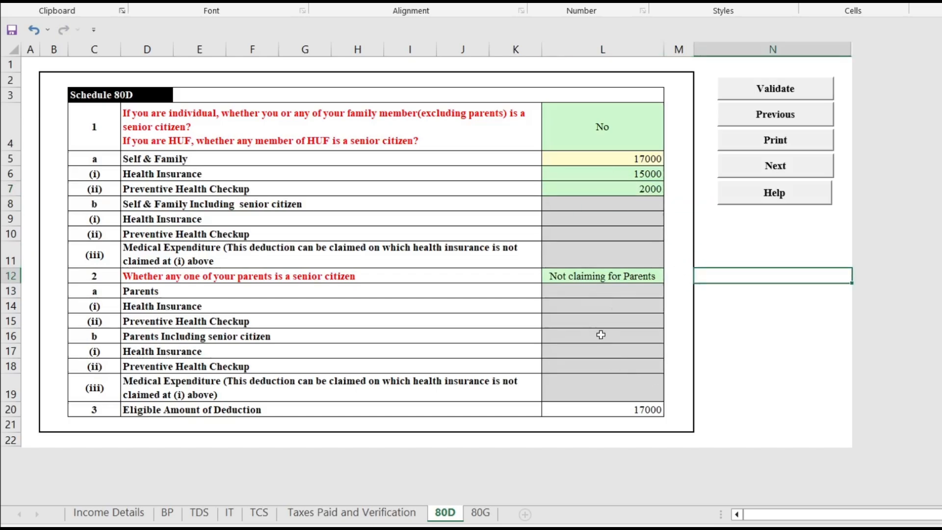
Step: Try Yes for the parents' senior citizen question to see its input fields, and restore Not claiming for Parents
left_click(631, 275)
left_click(671, 277)
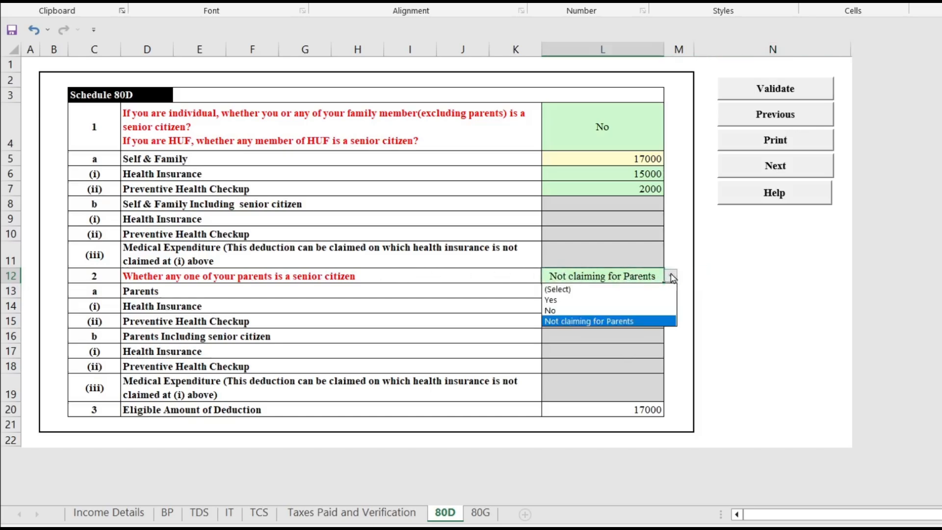
left_click(577, 300)
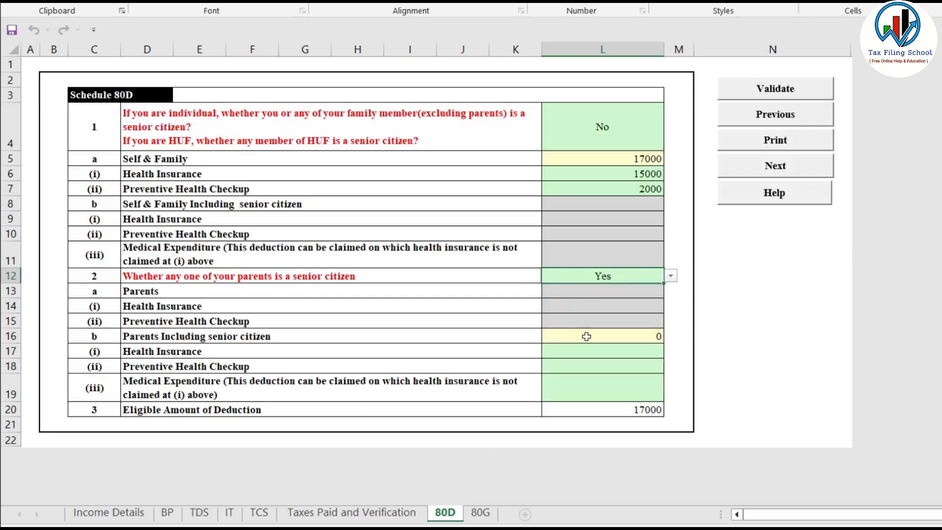
left_click(601, 391)
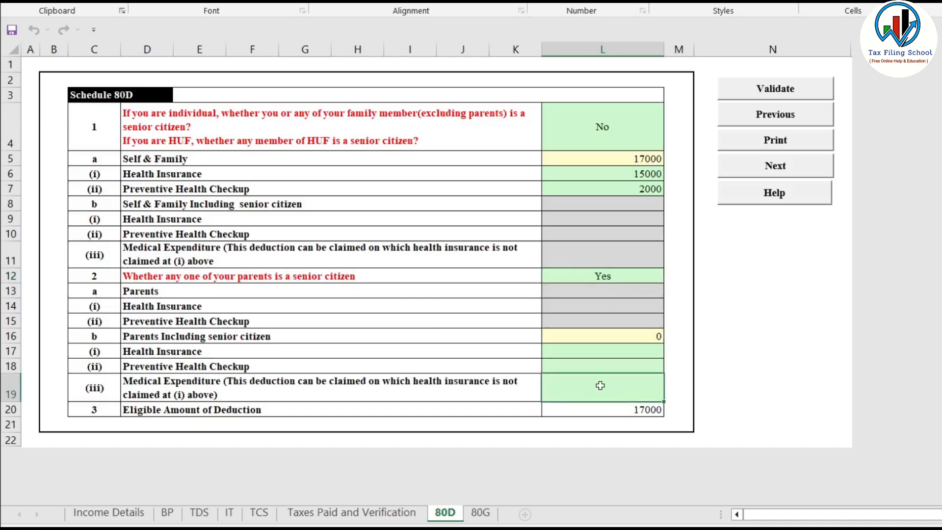
left_click(660, 276)
left_click(670, 276)
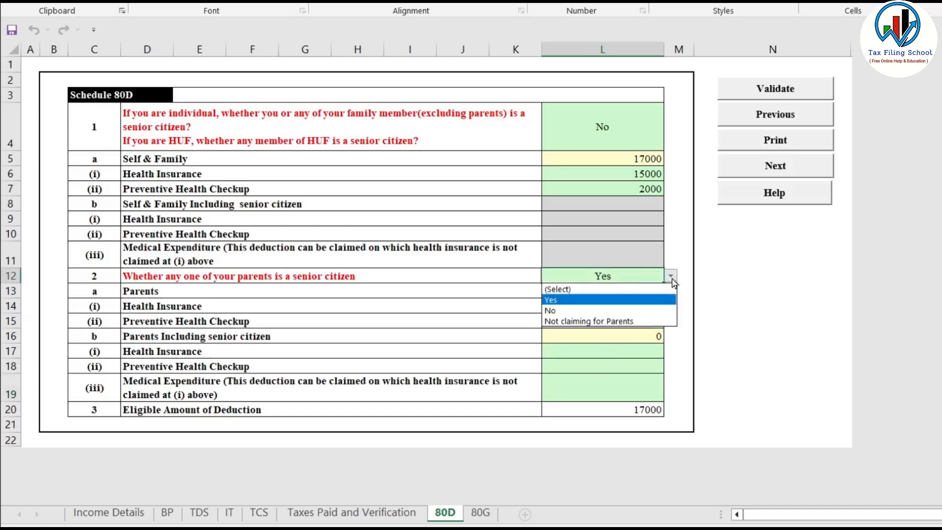
left_click(663, 321)
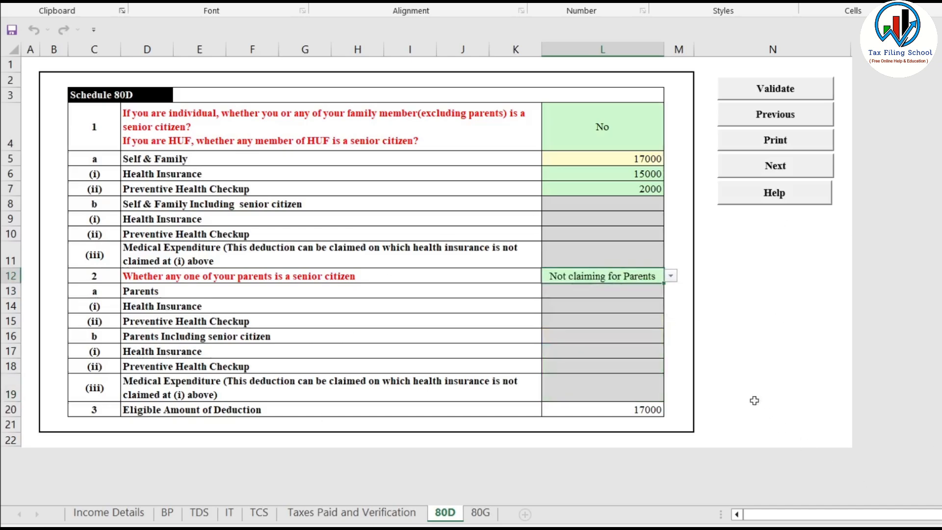
Step: Validate Schedule 80D and open the 80G schedule
left_click(783, 89)
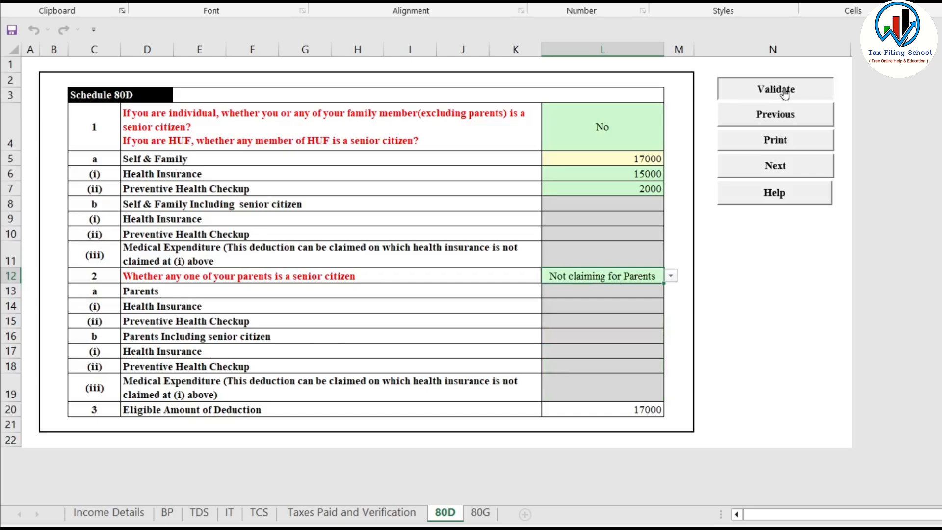
left_click(591, 263)
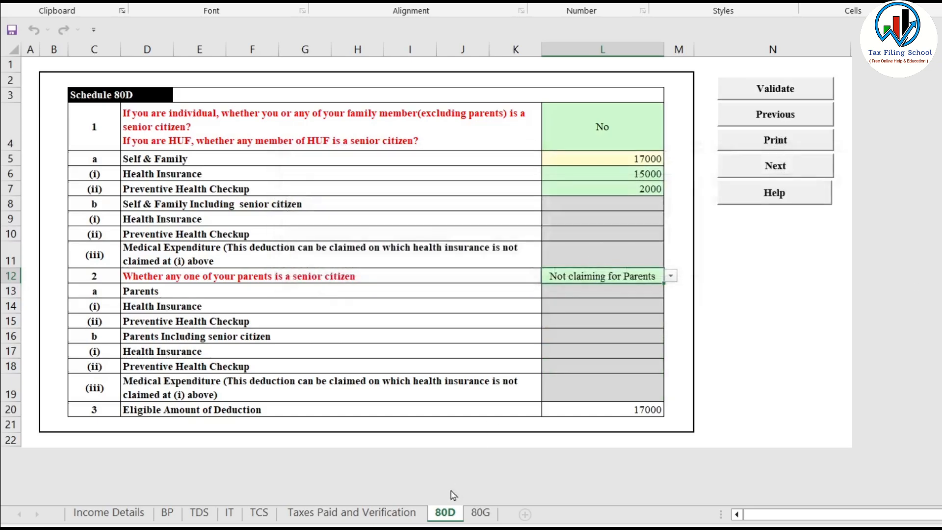
left_click(481, 513)
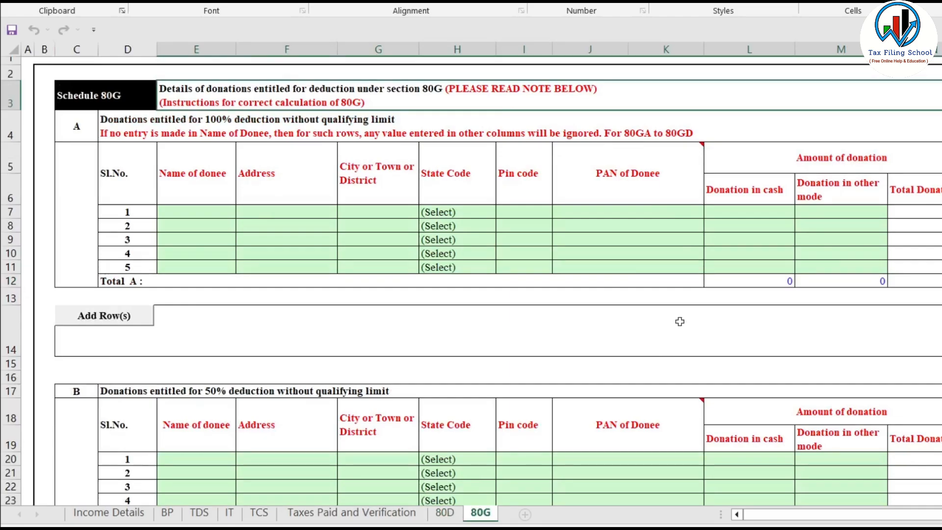
Step: Look through the donation tables A to D of Schedule 80G, leave them blank, and validate the sheet
scroll(679, 322, "down", 14)
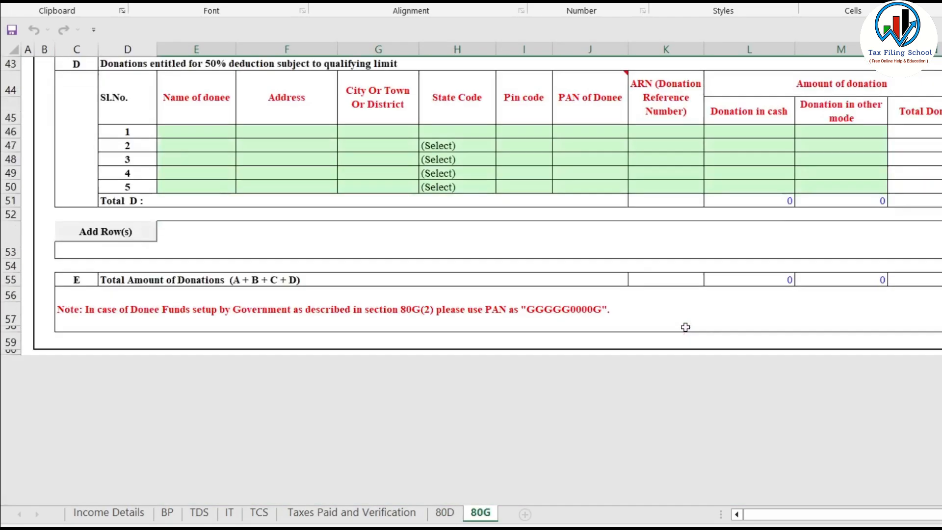
scroll(685, 326, "up", 14)
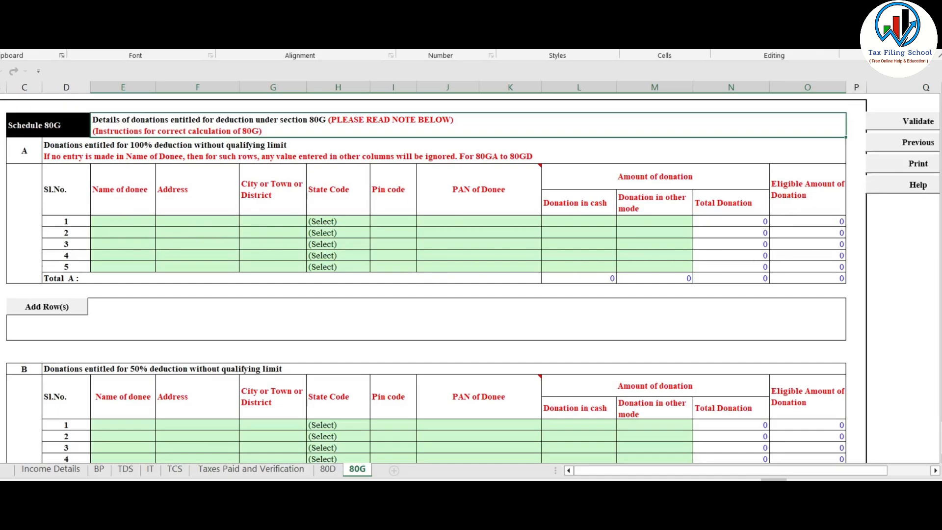
left_click(913, 123)
left_click(449, 262)
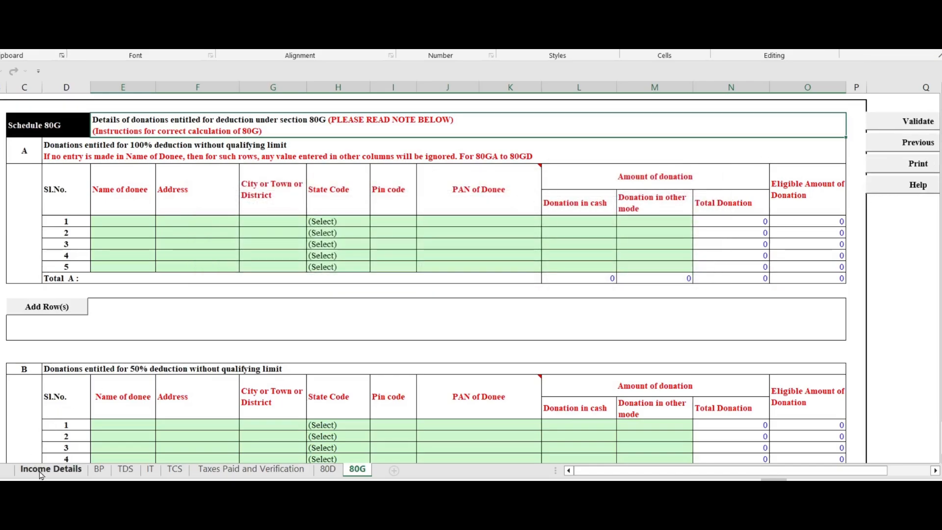
Step: Run Calculate Tax from the Income Details sheet
left_click(41, 470)
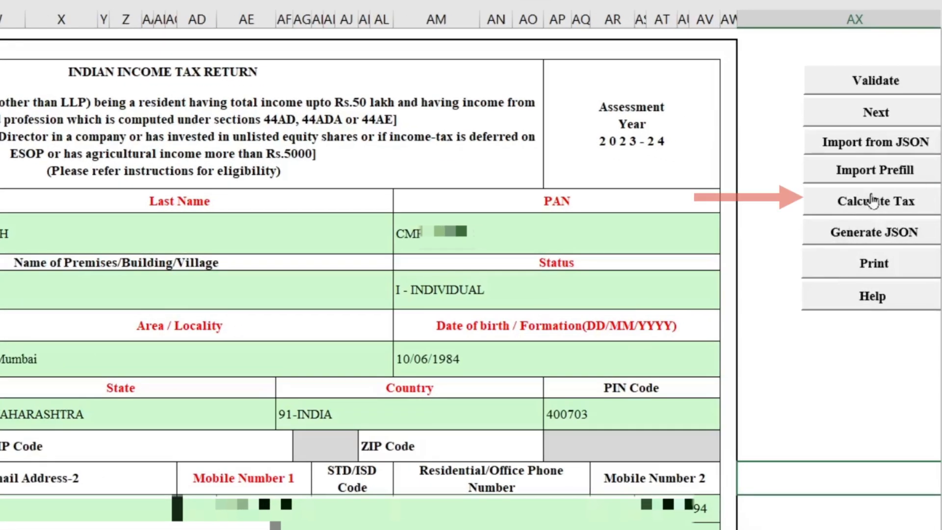
left_click(890, 204)
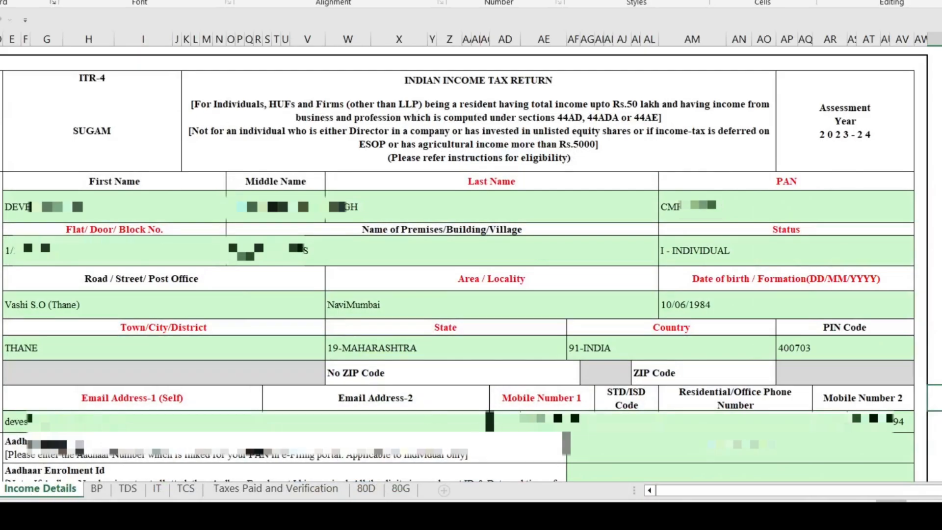
Step: Review the tax computation from taxable total income to total tax payable, and check the self-assessment tax on the Taxes Paid and Verification sheet
scroll(803, 251, "down", 20)
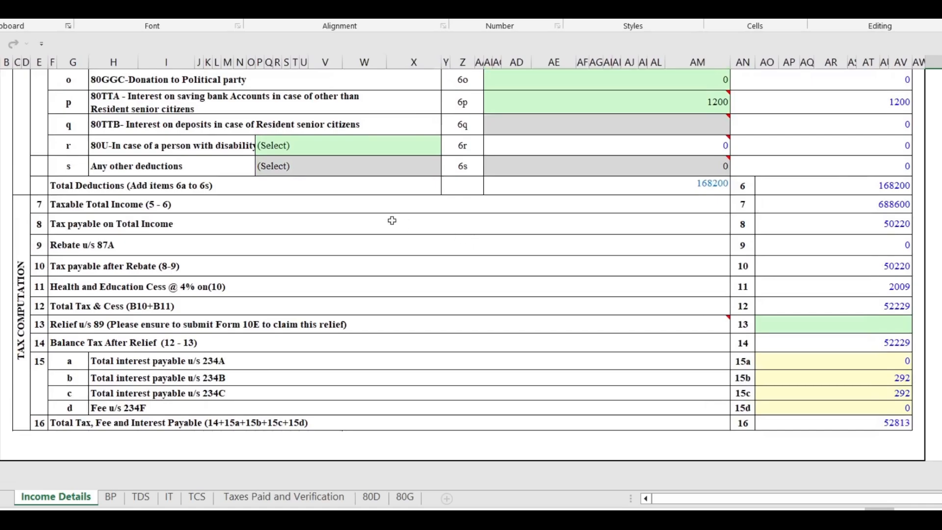
left_click(883, 206)
left_click(895, 225)
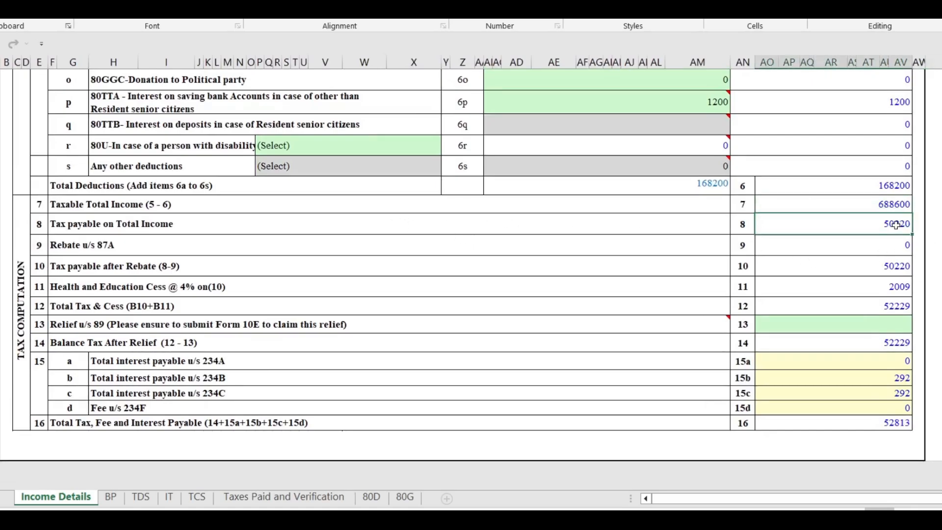
left_click(907, 425)
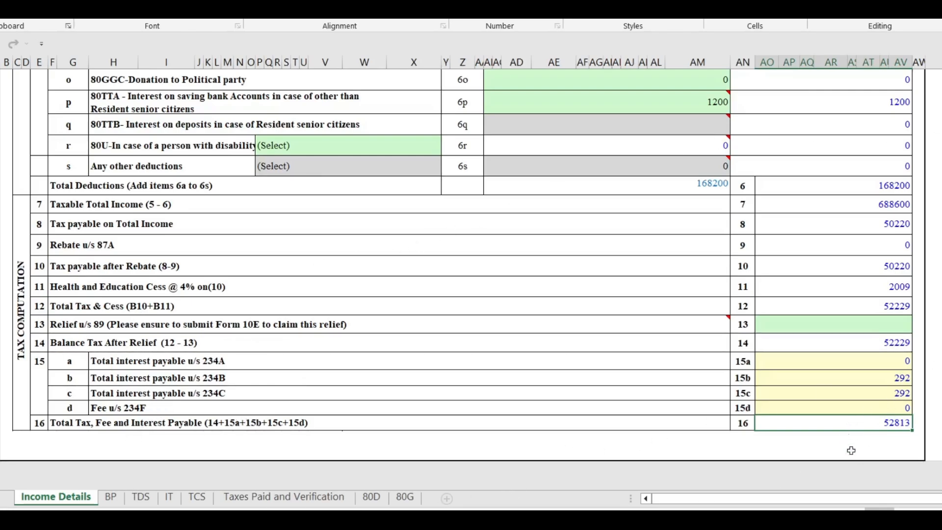
left_click(273, 499)
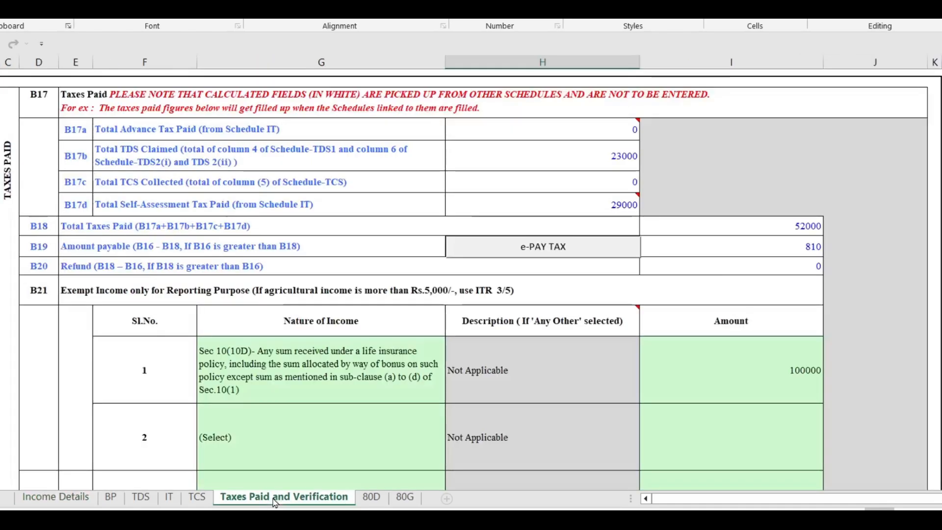
left_click(626, 207)
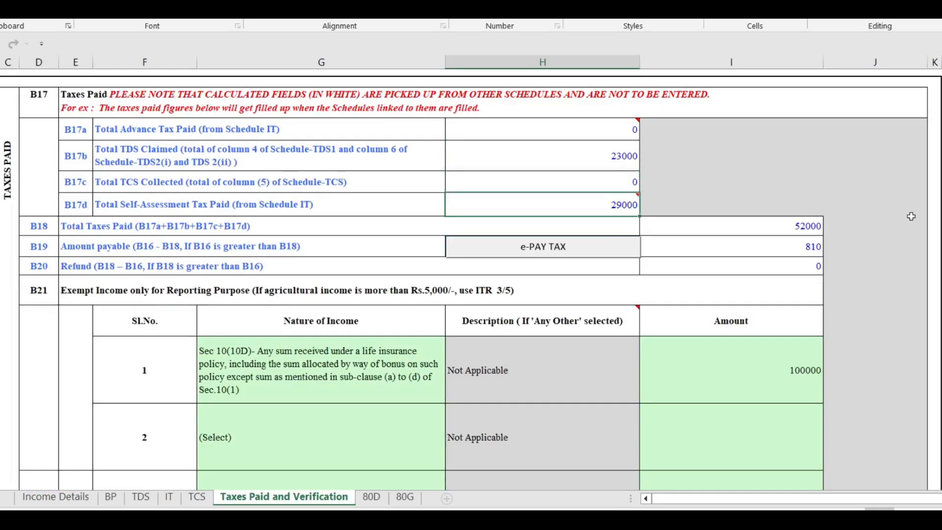
Step: Check the total taxes paid and the amount payable on the Taxes Paid and Verification sheet, and return to Income Details
left_click(809, 227)
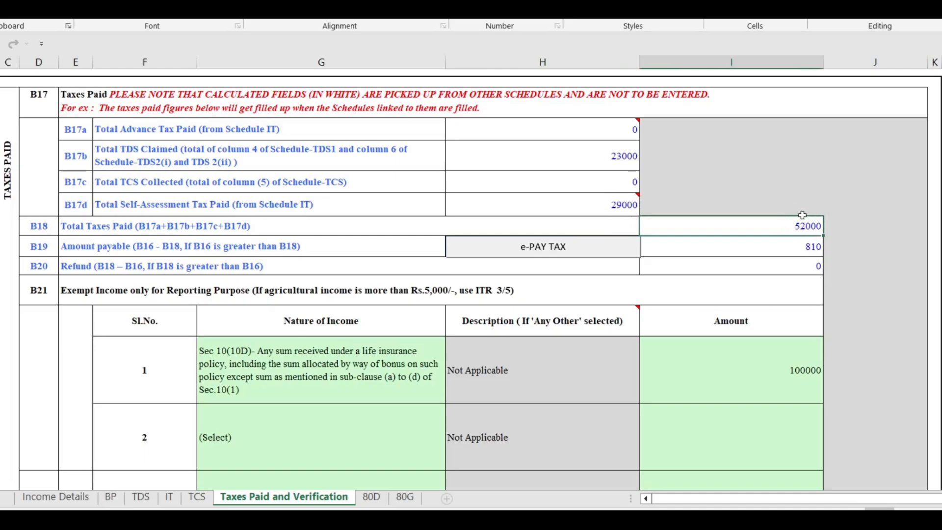
left_click(806, 245)
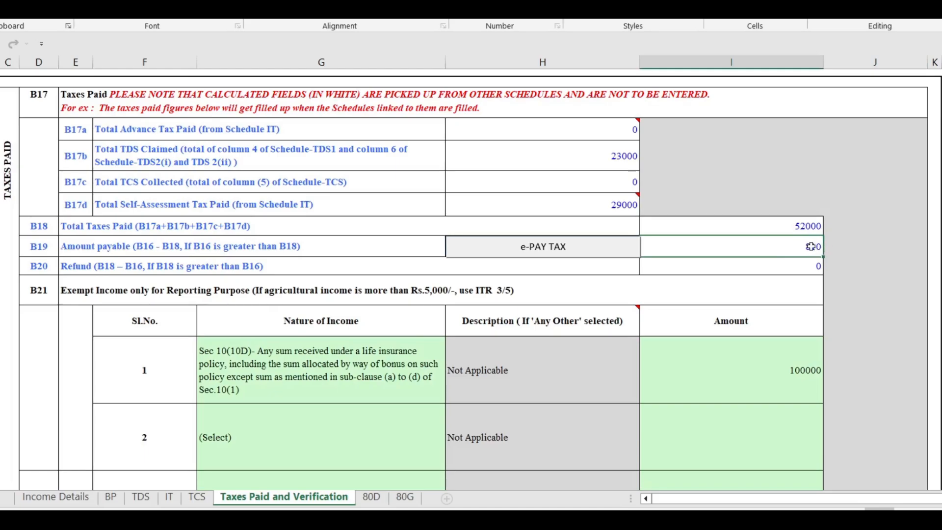
left_click(76, 500)
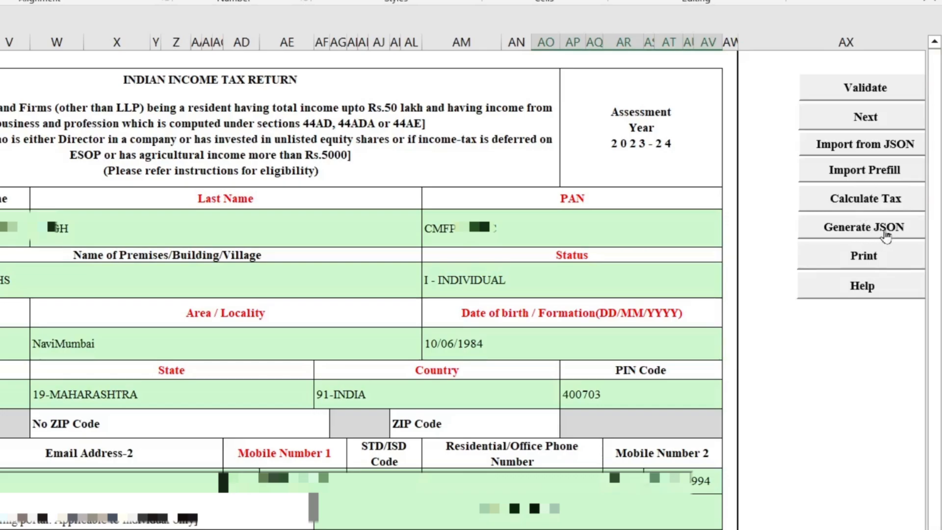
Step: Run Calculate Tax again as required and generate the JSON file of the ITR-4 return
left_click(894, 234)
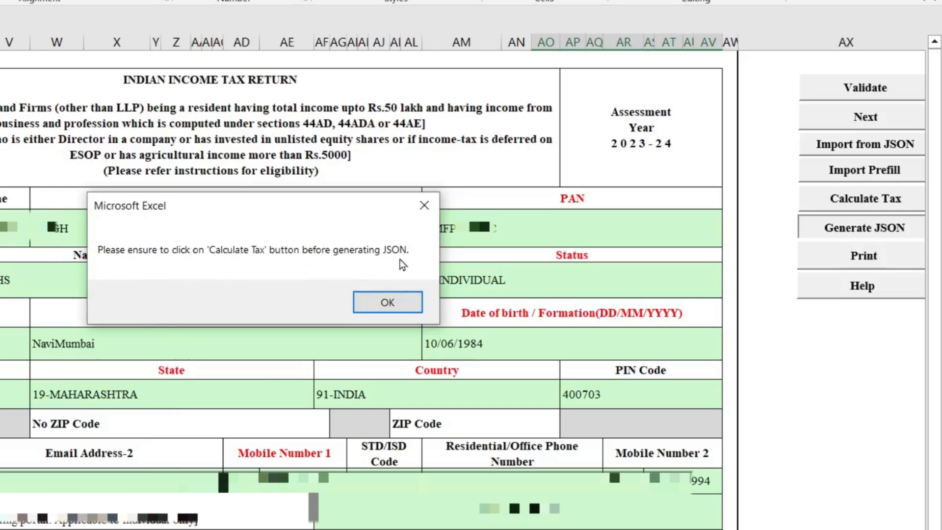
left_click(393, 303)
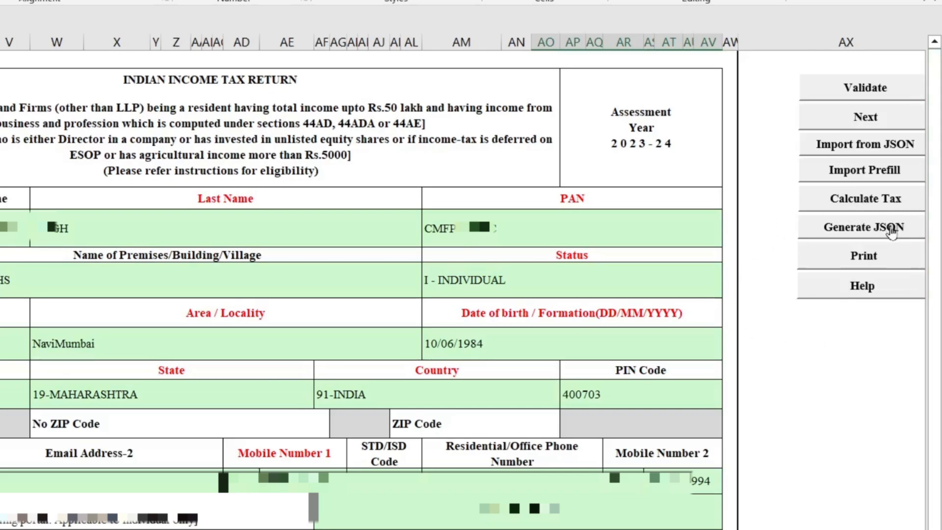
left_click(865, 197)
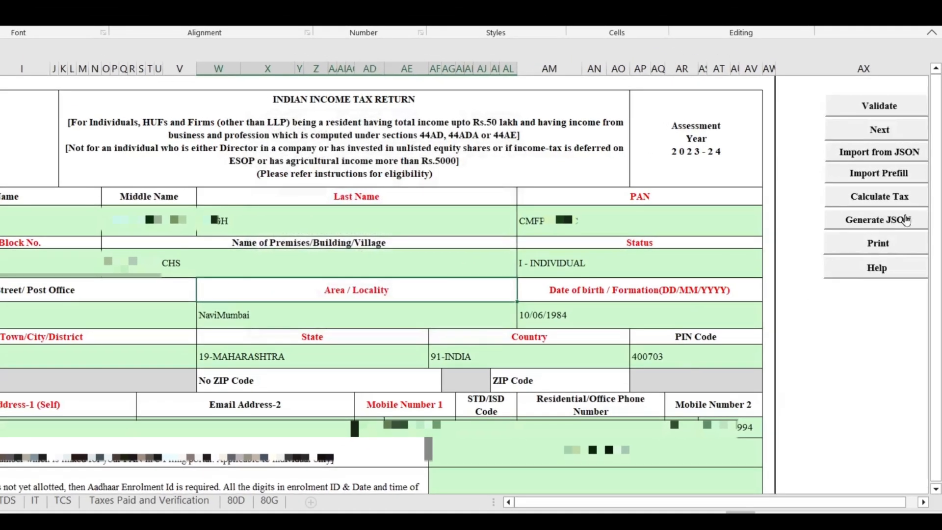
left_click(888, 224)
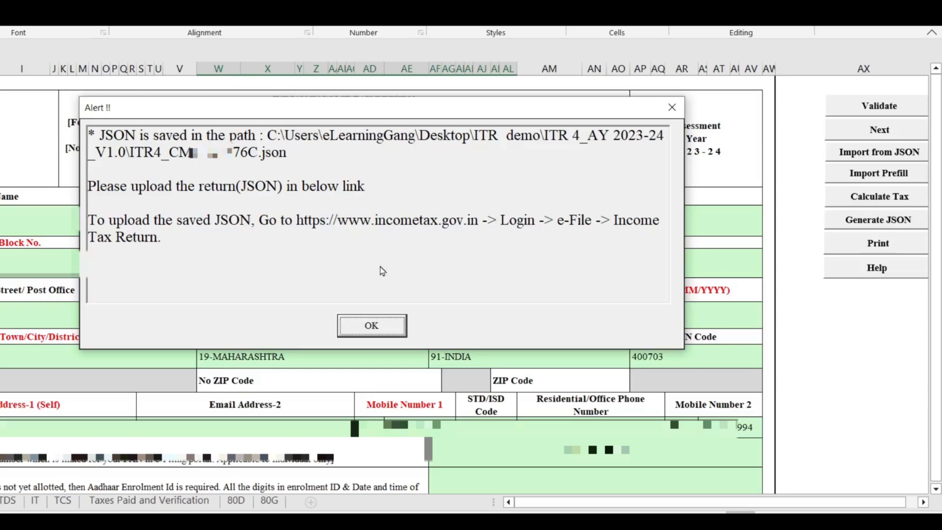
left_click(372, 329)
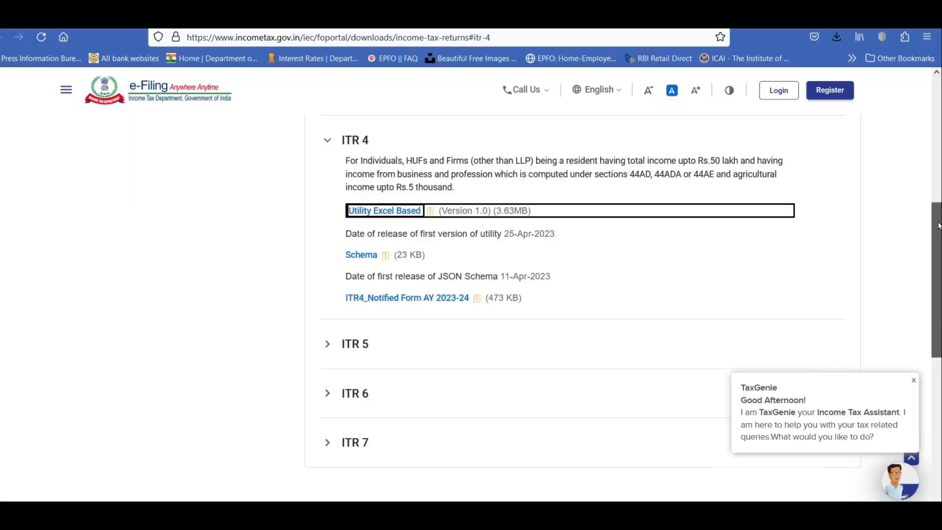
Step: Switch to the income tax e-Filing portal and start filing the return for the year ended 31-Mar-2023 from the dashboard
left_click_drag(939, 226, 938, 98)
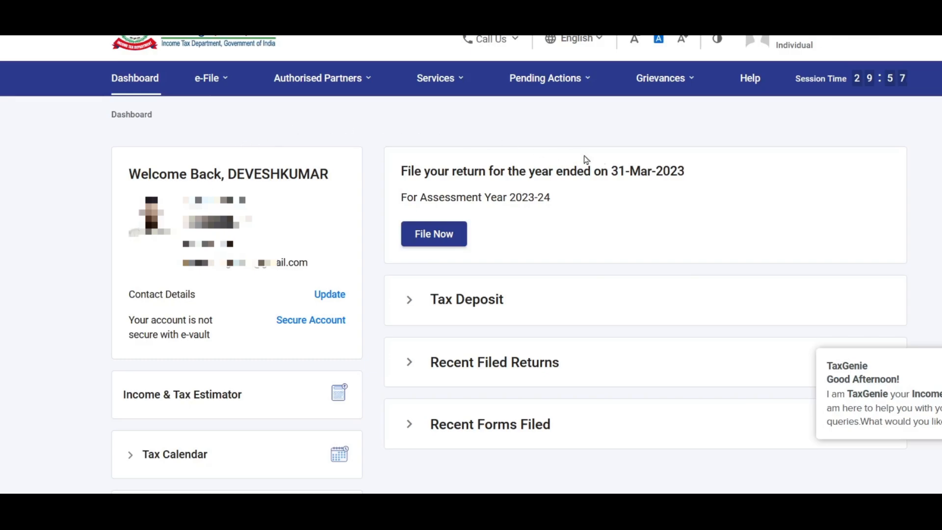
left_click(207, 78)
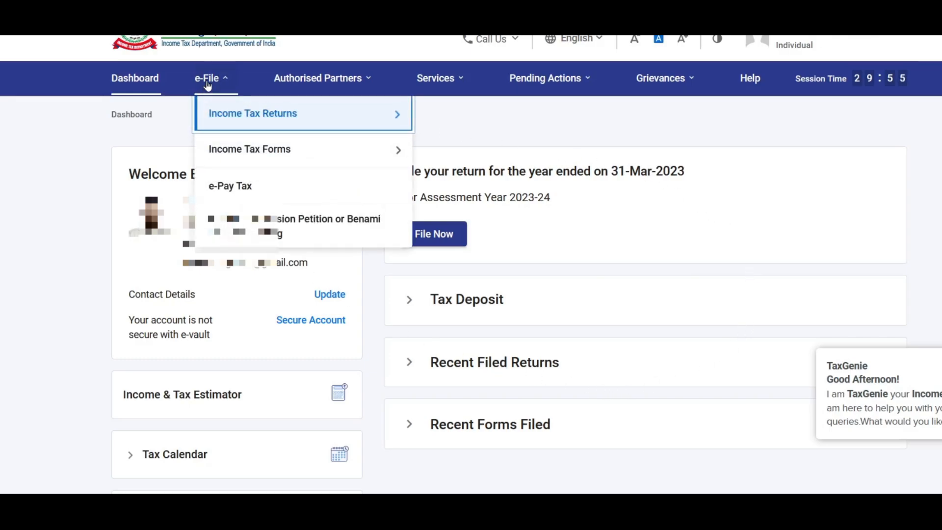
mouse_move(263, 112)
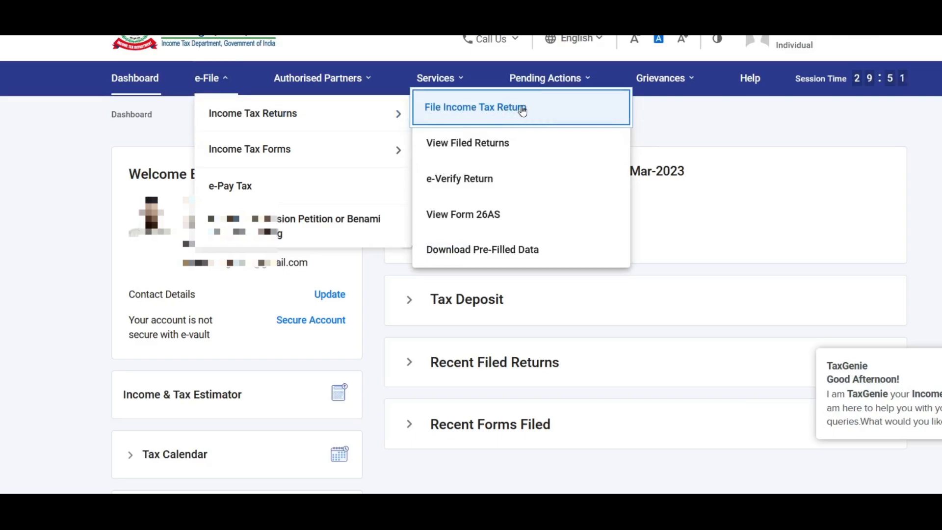
left_click(706, 189)
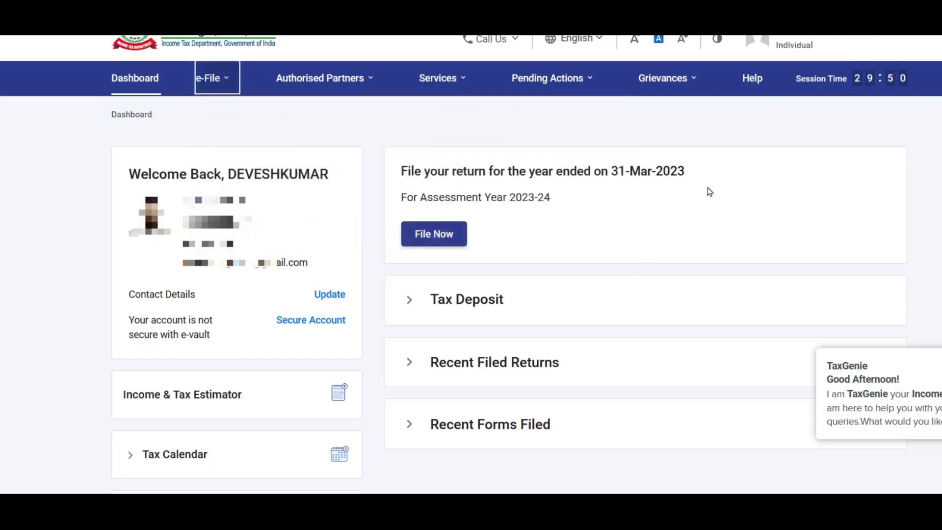
left_click(439, 238)
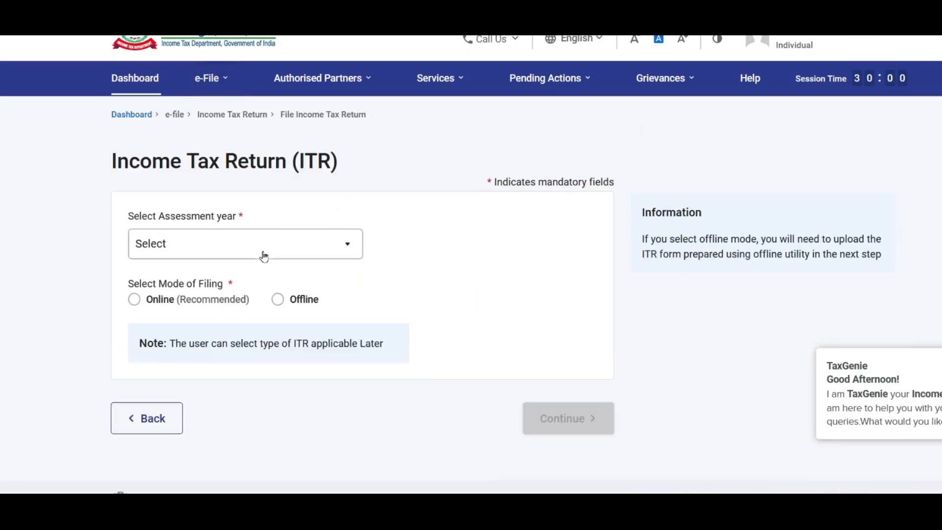
Step: Specify assessment year 2023-24, filing type 139(1) - Original Return, not audited u/s 44AB, and ITR-4, and continue to the upload page
left_click(267, 253)
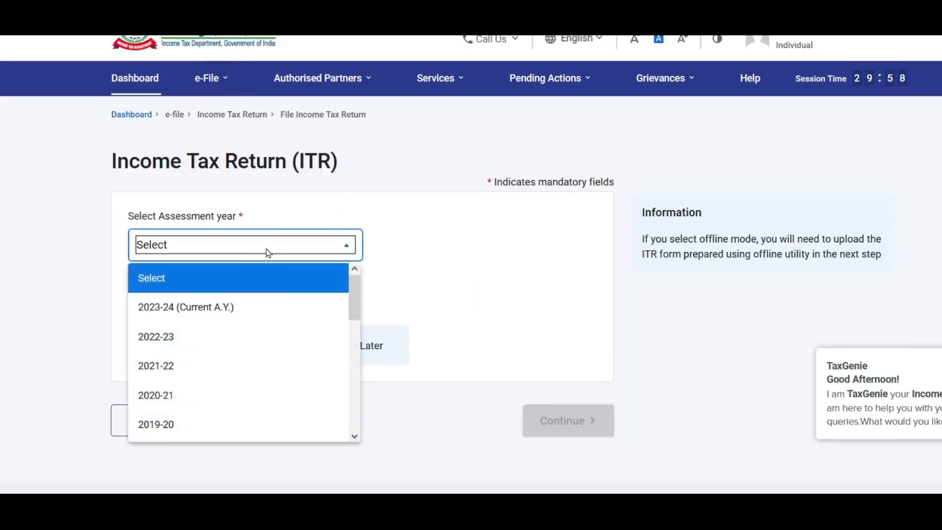
left_click(177, 313)
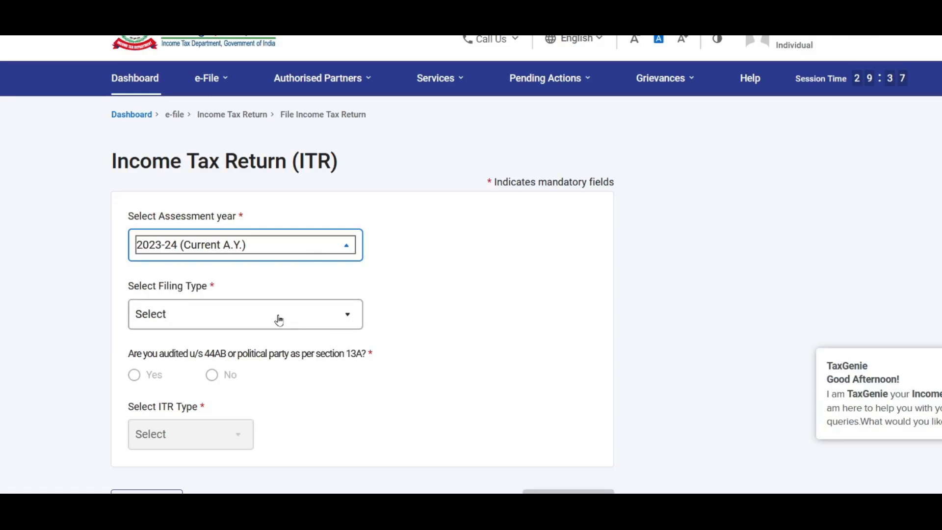
left_click(279, 320)
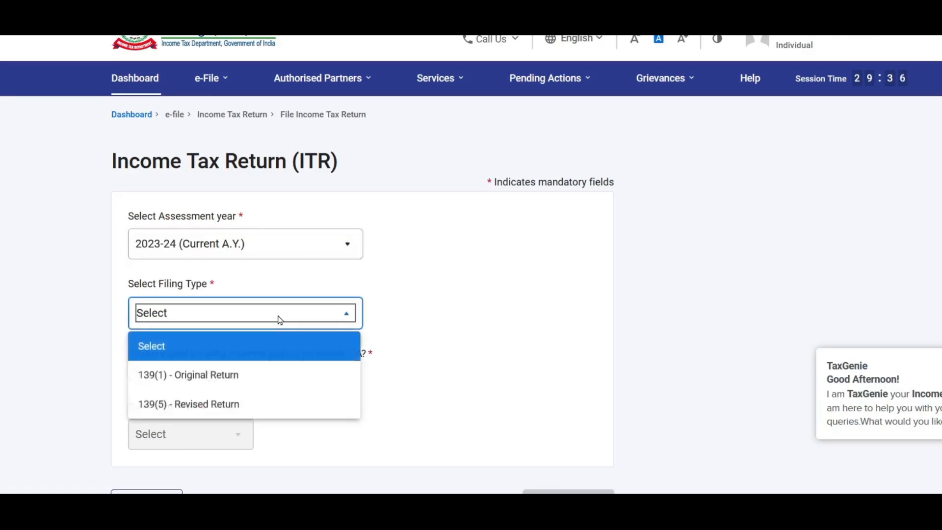
left_click(226, 378)
scroll(380, 371, "down", 2)
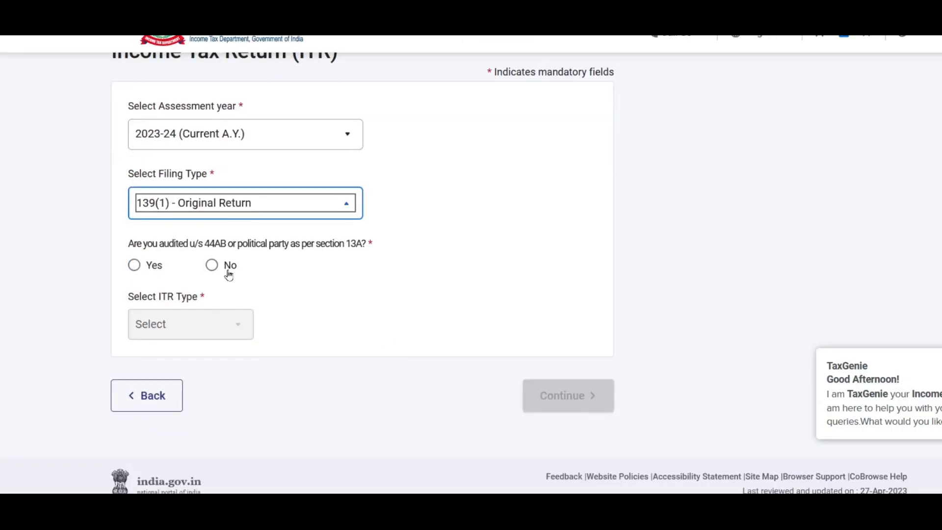
left_click(212, 265)
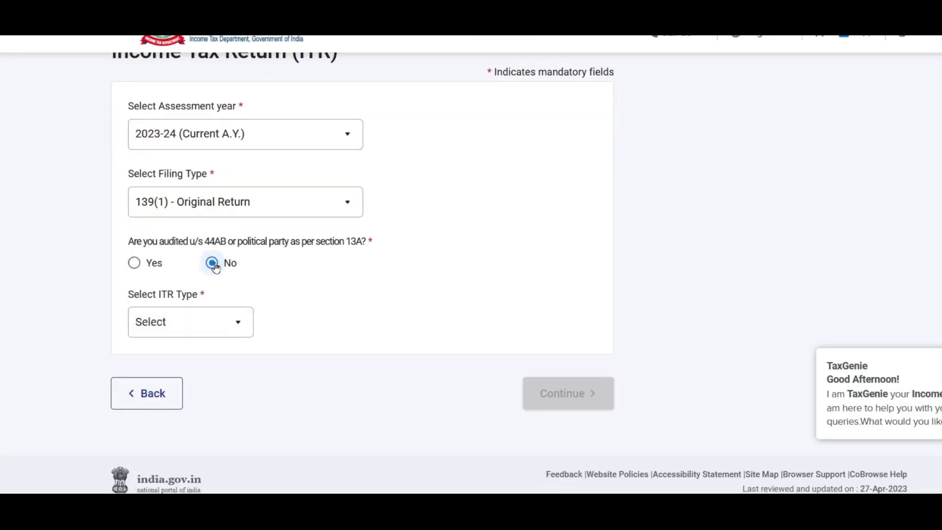
left_click(228, 326)
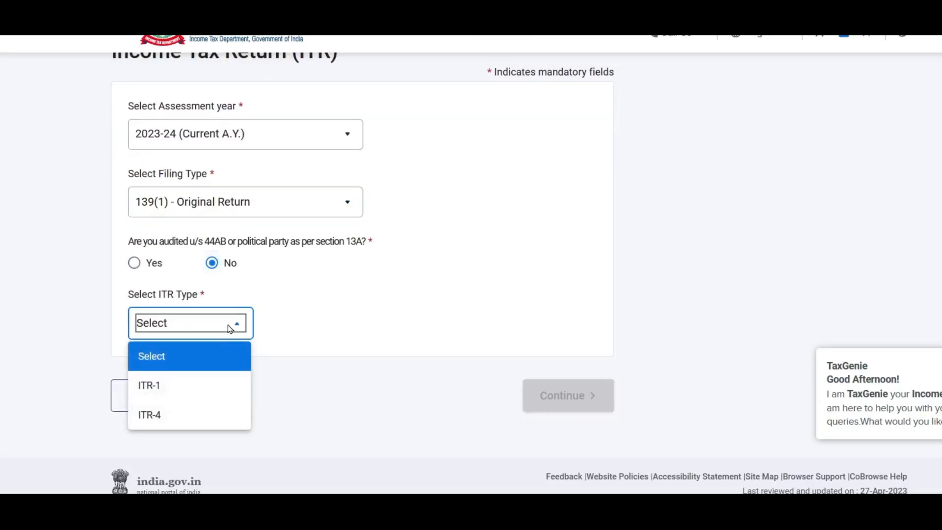
left_click(197, 416)
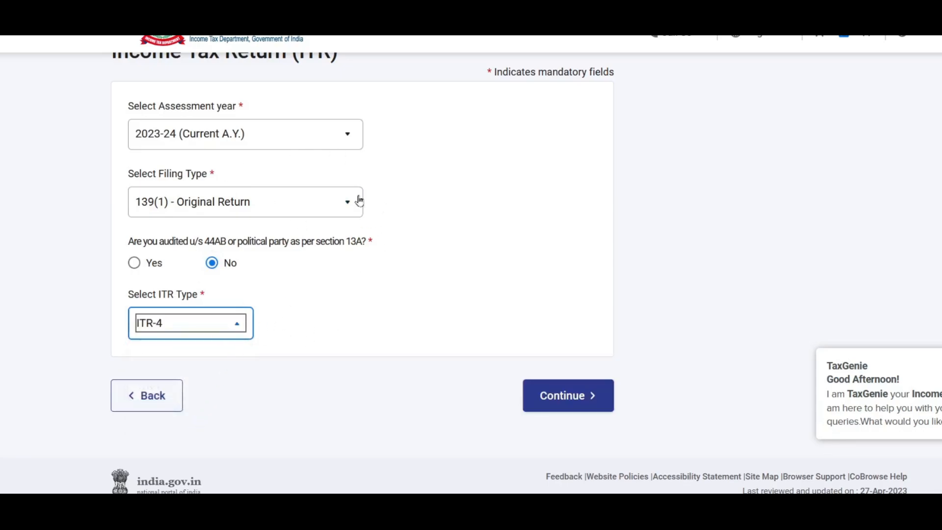
left_click(576, 395)
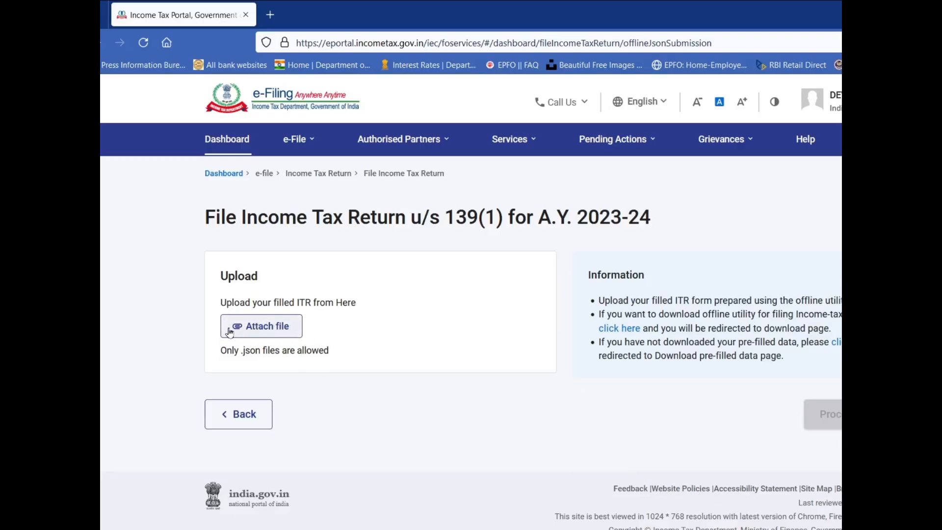
Step: Attach the generated ITR-4 JSON file from the ITR 4_AY 2023-24_V1.0 folder and proceed to verification
left_click(281, 332)
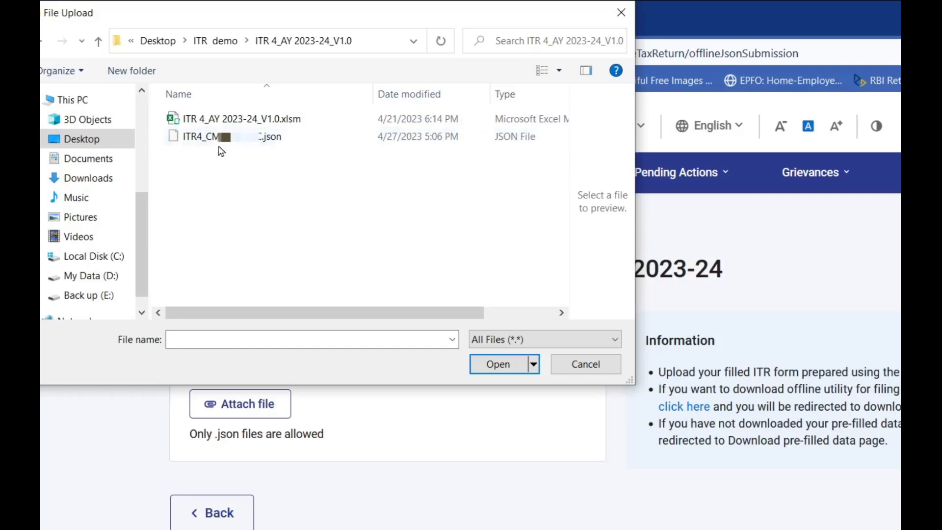
left_click(266, 142)
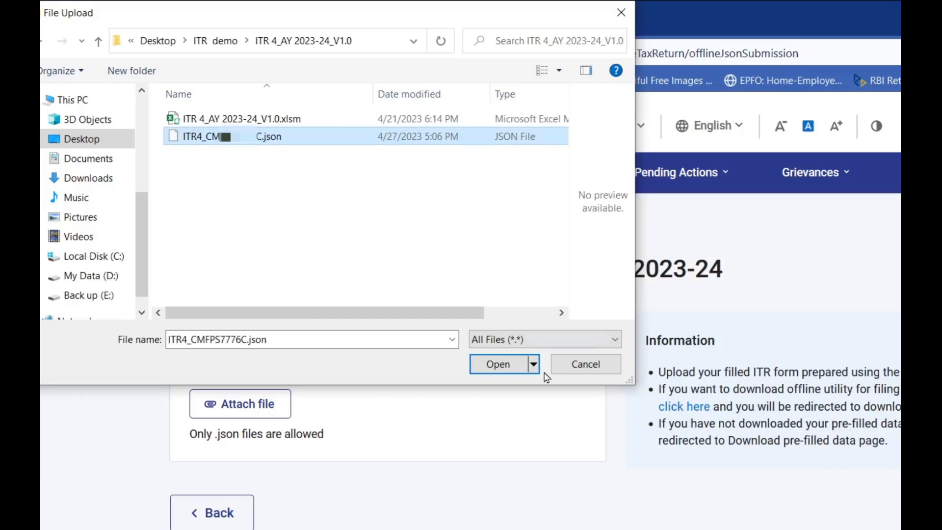
left_click(498, 366)
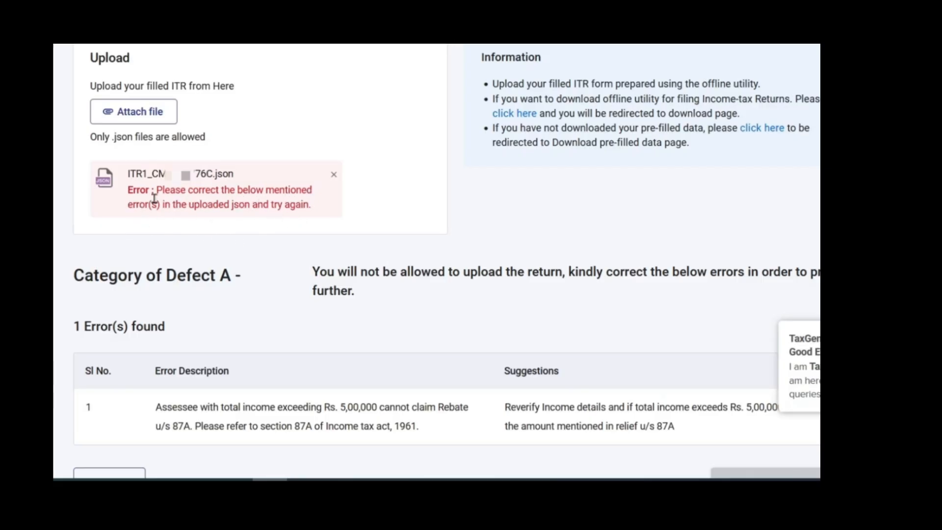
scroll(217, 172, "down", 3)
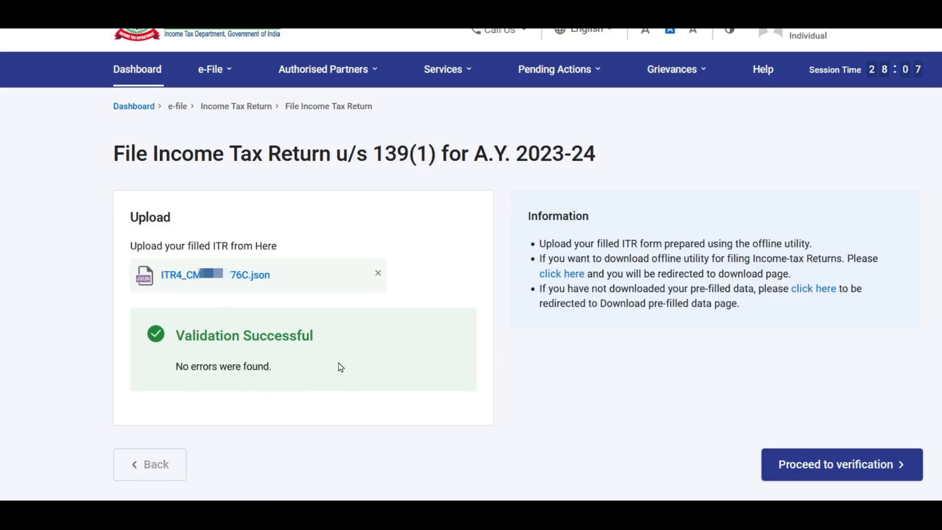
left_click(858, 474)
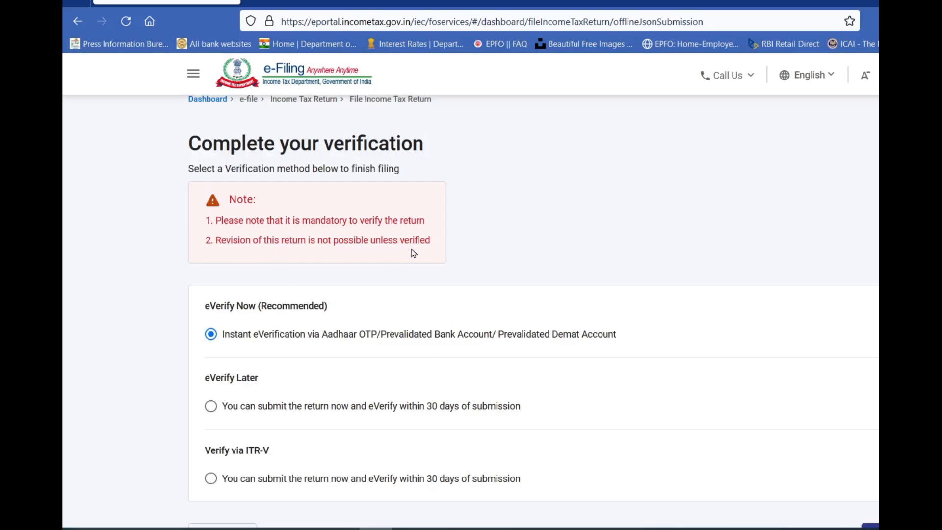
Step: Continue with instant eVerification and choose to verify using an OTP on the mobile number registered with Aadhaar
scroll(444, 263, "down", 3)
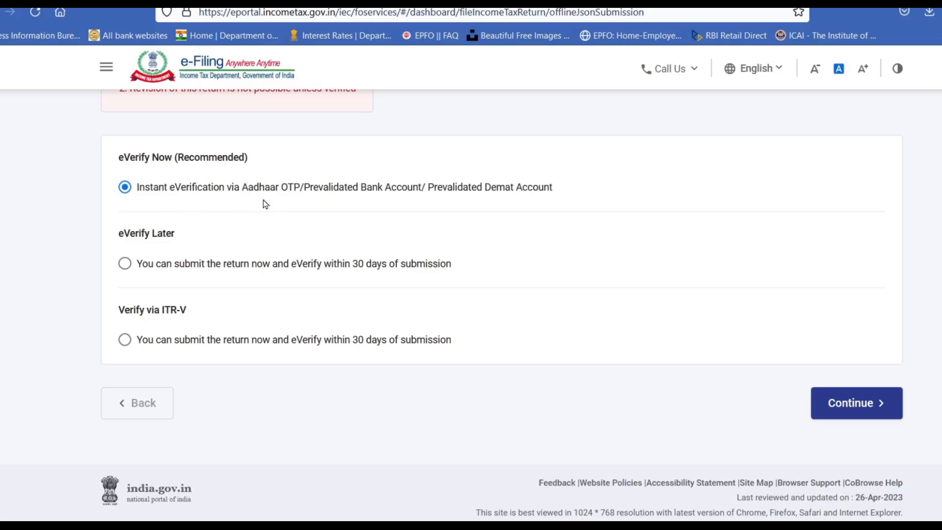
left_click(871, 409)
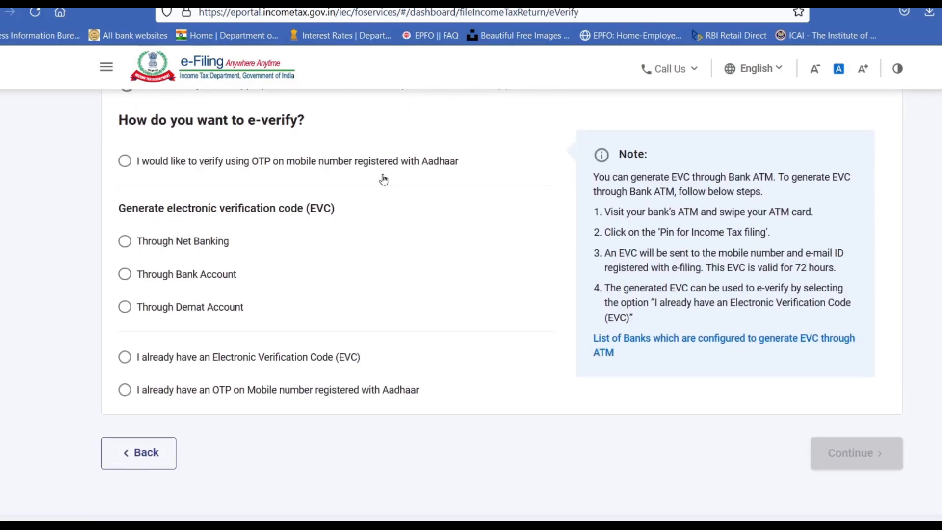
left_click(125, 162)
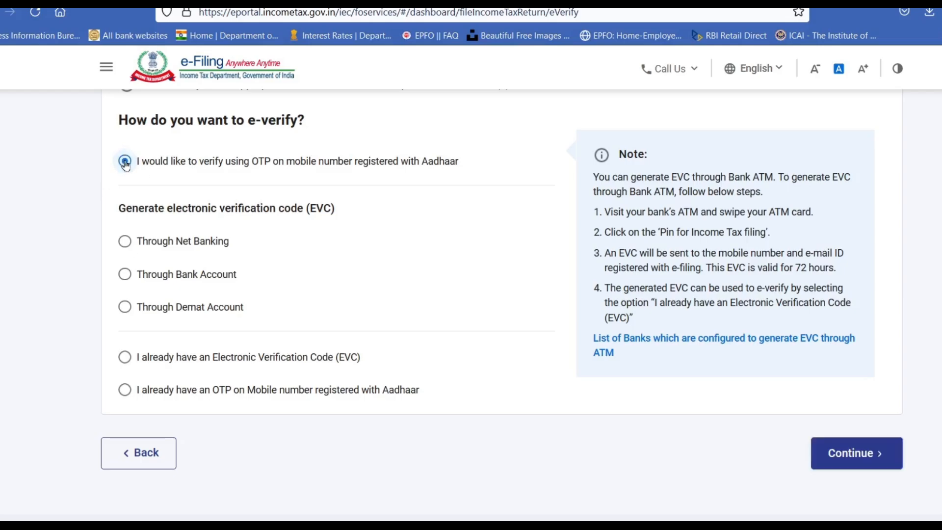
left_click(127, 242)
left_click(125, 321)
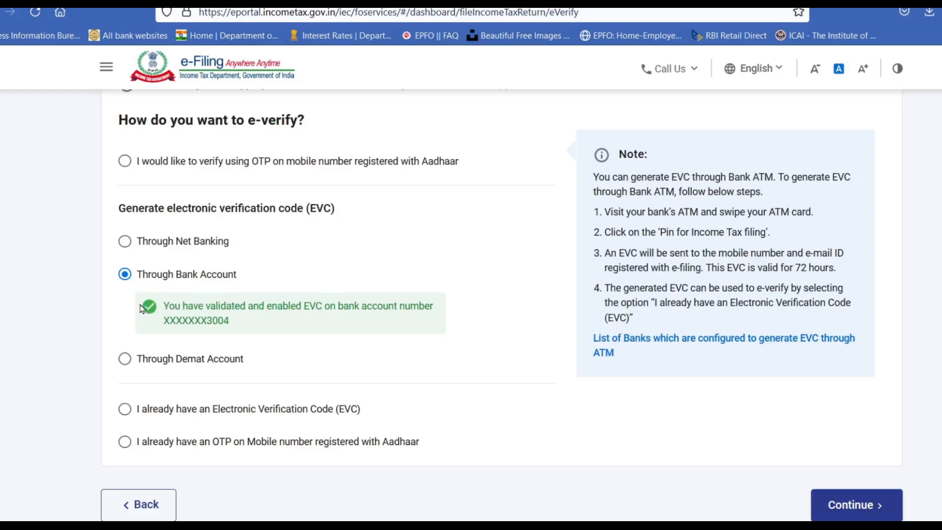
left_click(125, 161)
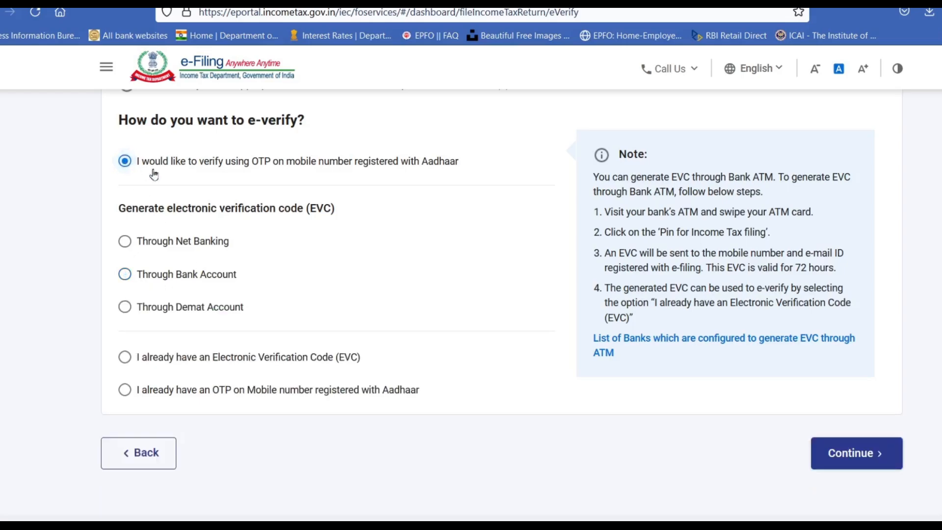
left_click(863, 457)
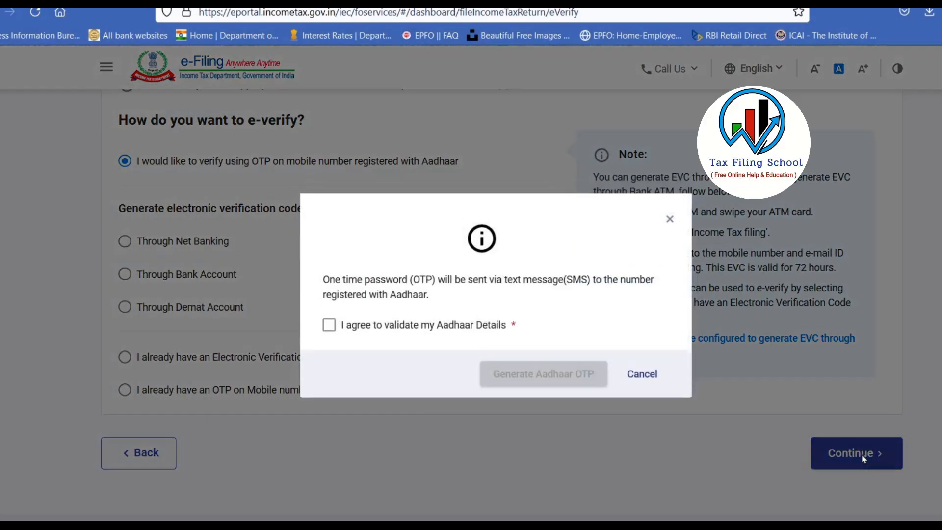
Step: Agree to validate the Aadhaar details, generate the Aadhaar OTP, and enter and validate the one-time password
left_click(329, 325)
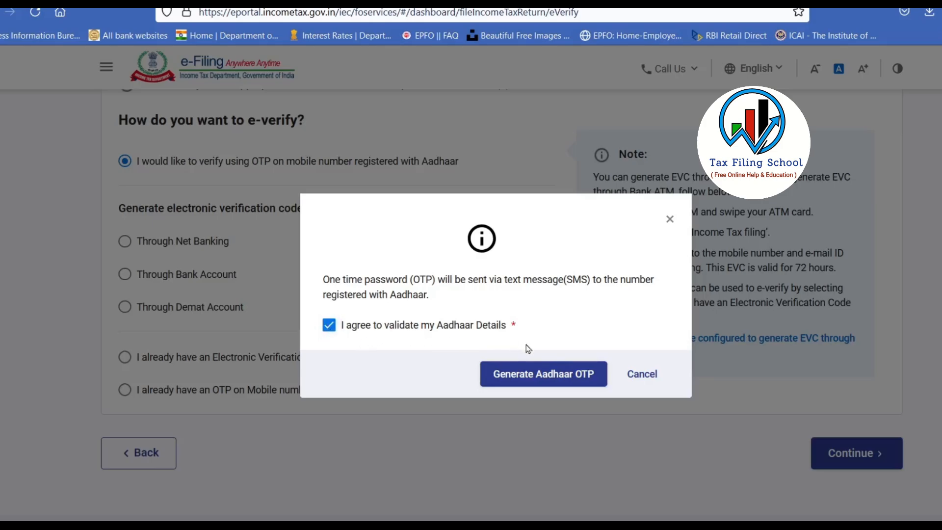
left_click(569, 376)
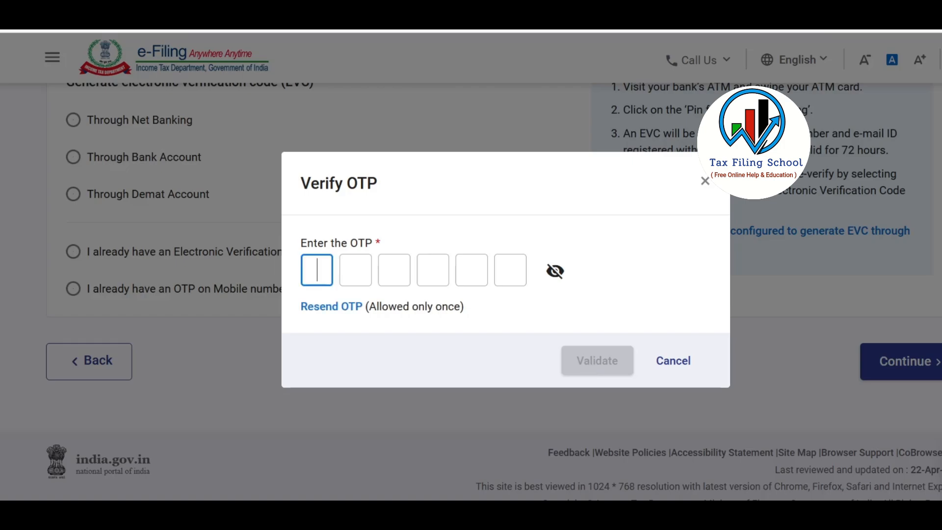
type("••••••")
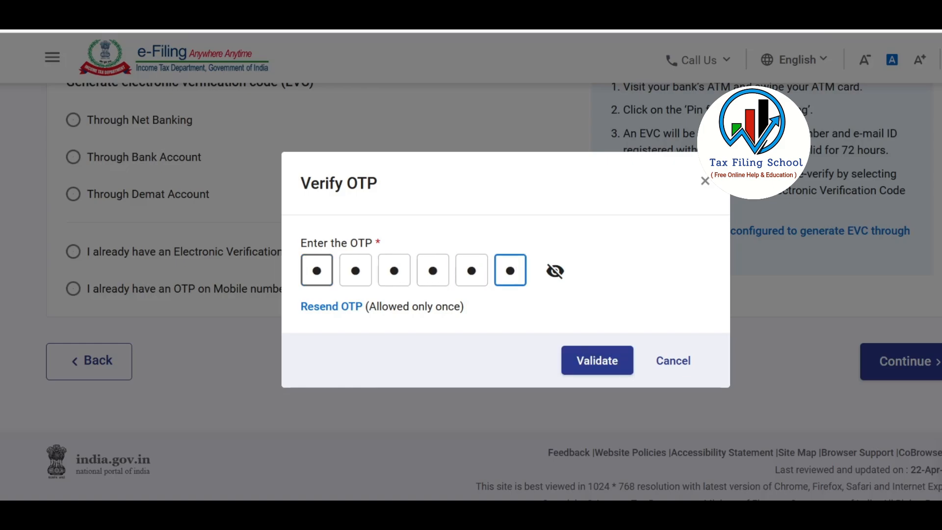
left_click(601, 369)
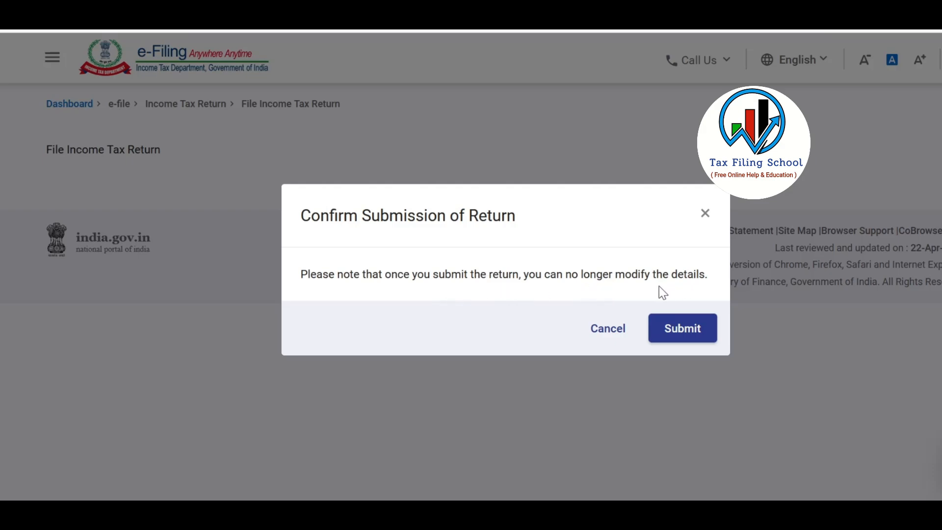
Step: Confirm submission of the return and download its receipt
left_click(689, 337)
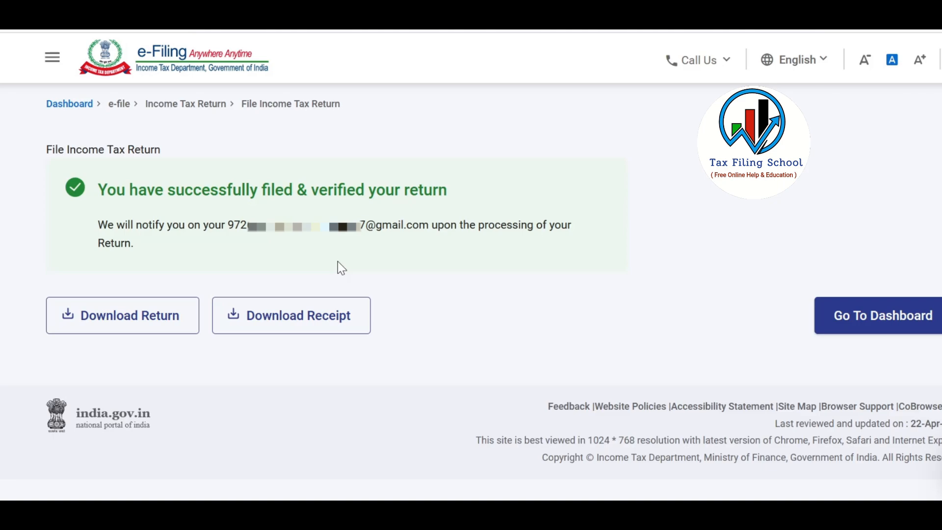
left_click(336, 333)
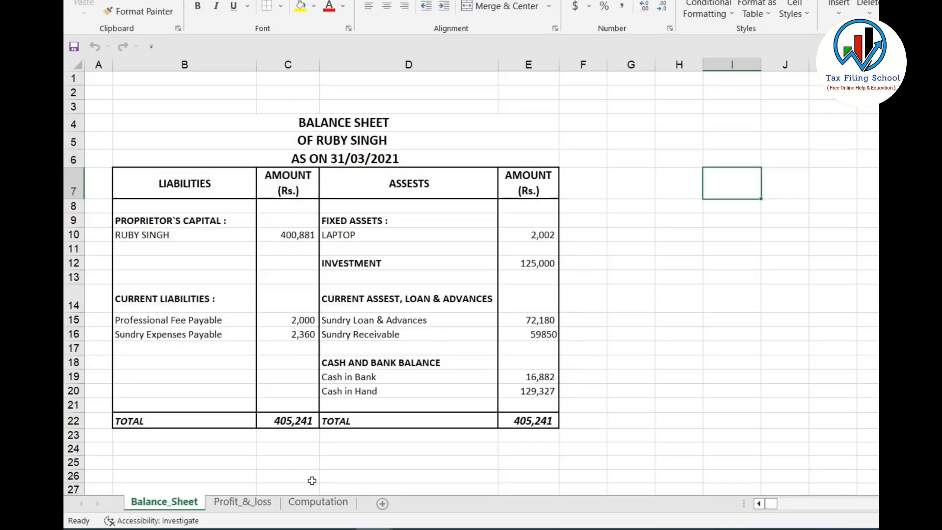
Step: In the Excel financial statements workbook, look through the Profit_&_loss and Computation sheets, down to the tax calculation
left_click(255, 504)
left_click(326, 505)
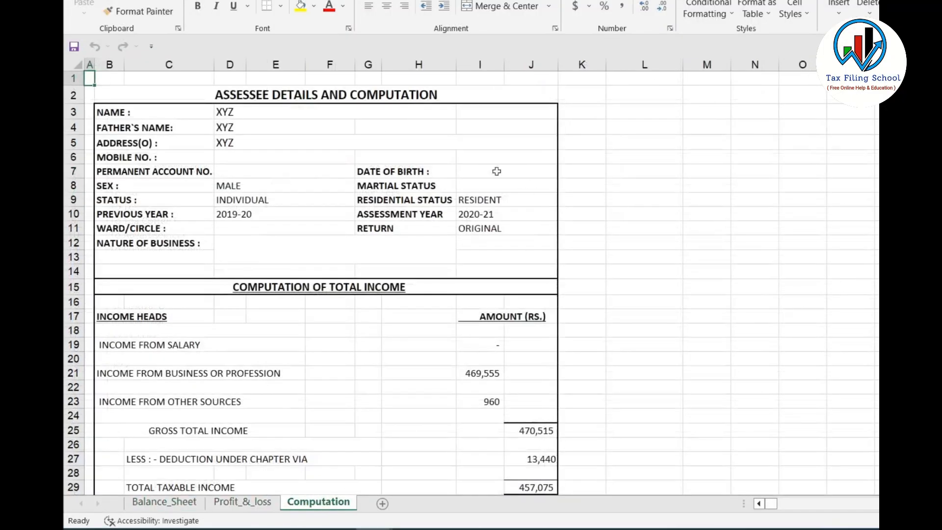
scroll(515, 269, "down", 3)
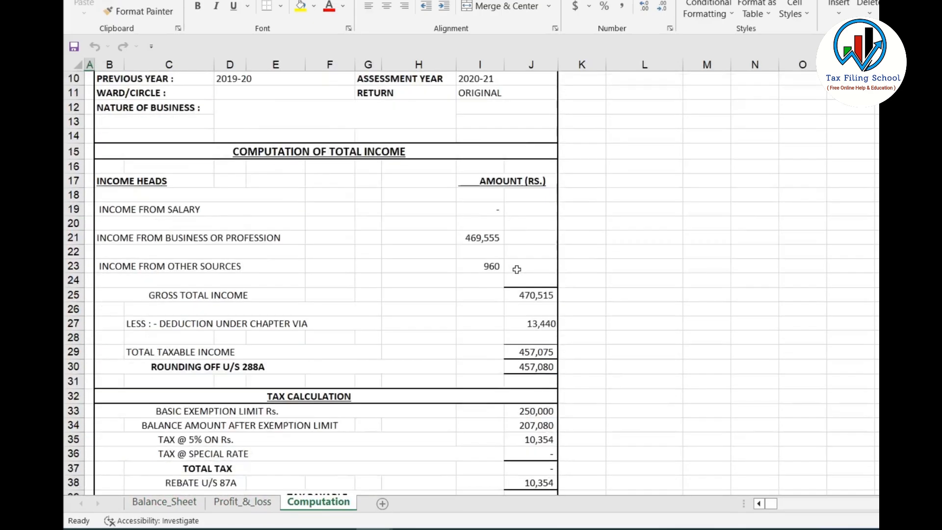